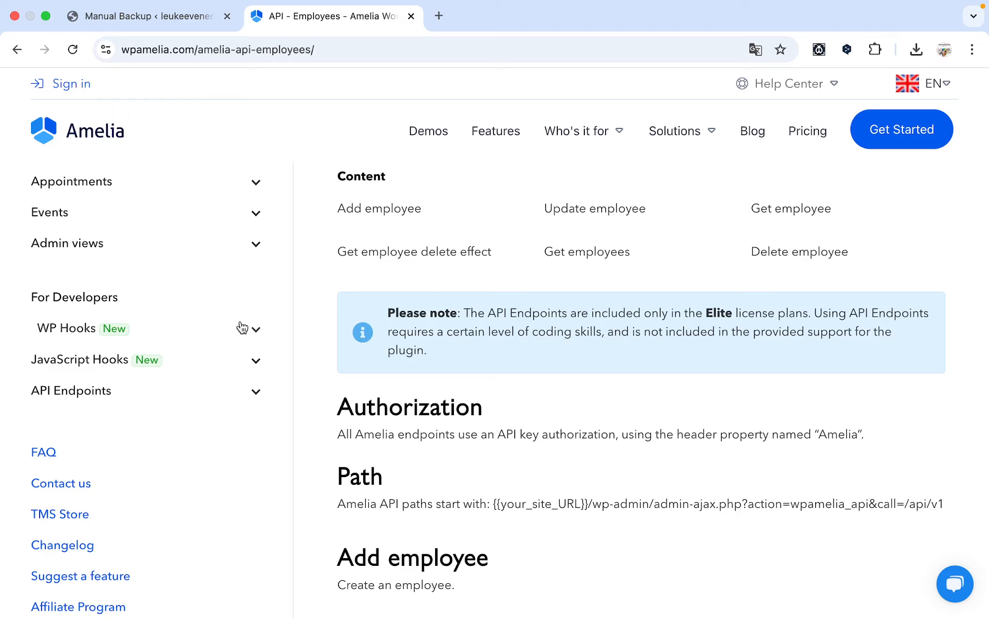
- Switch to the WordPress admin and open the post "Lekker samen wandelen" for editing from the list of all posts
scroll(242, 328, "down", 3)
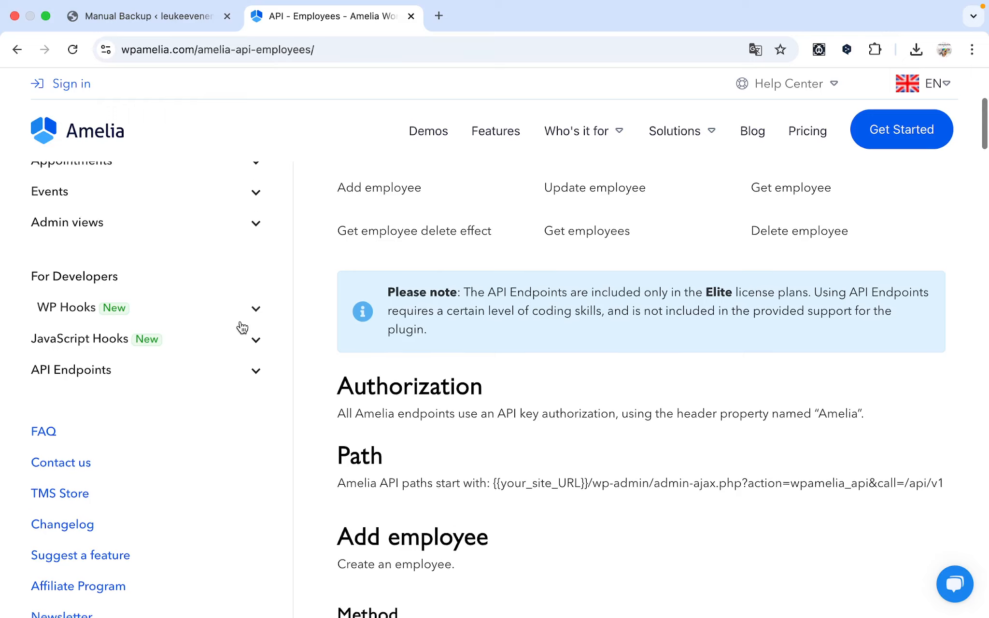
scroll(242, 327, "down", 1)
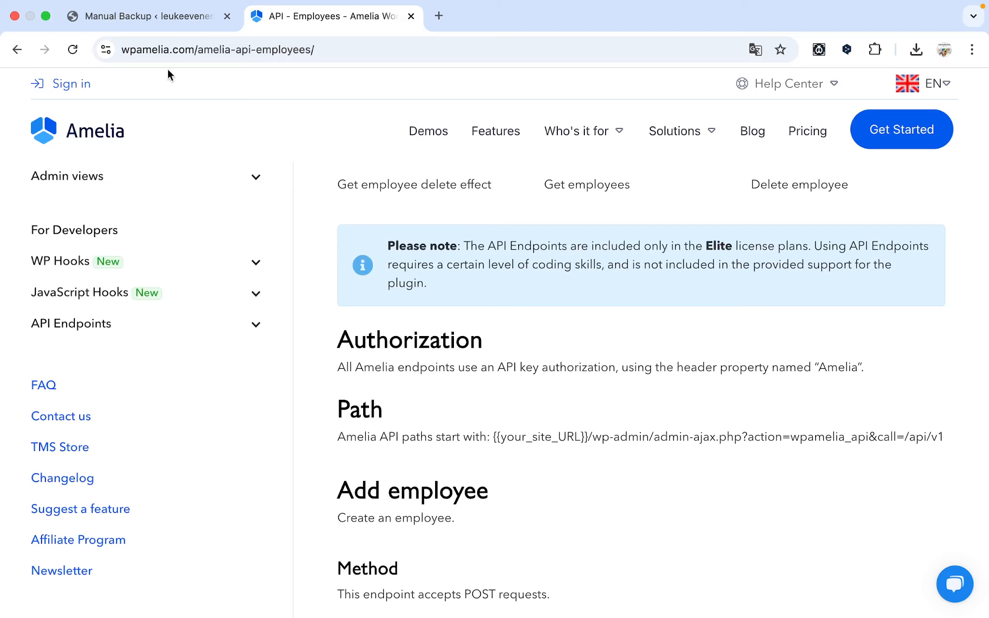
left_click(158, 22)
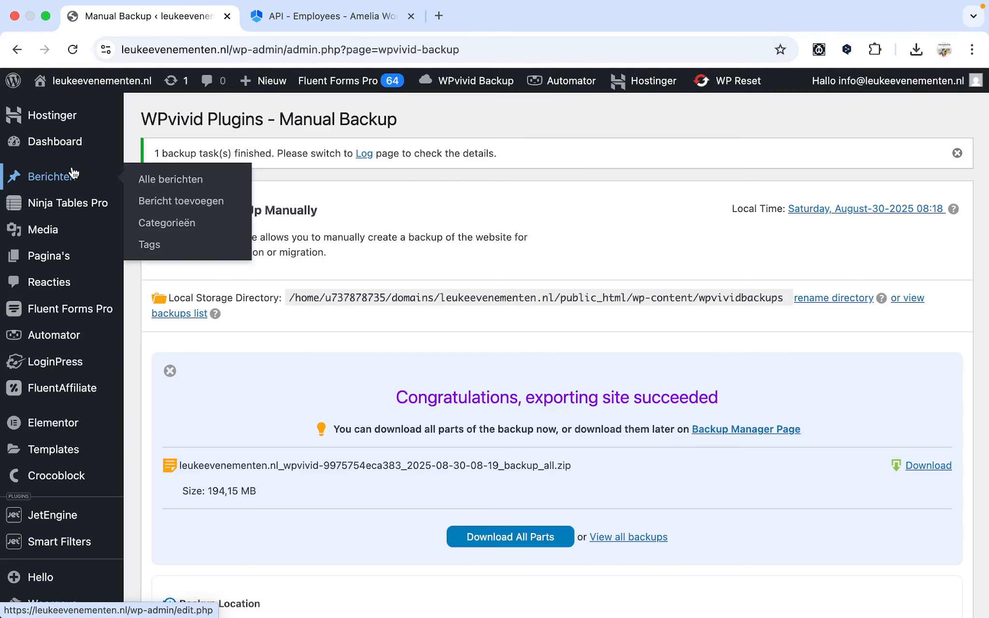
left_click(150, 182)
scroll(364, 250, "down", 7)
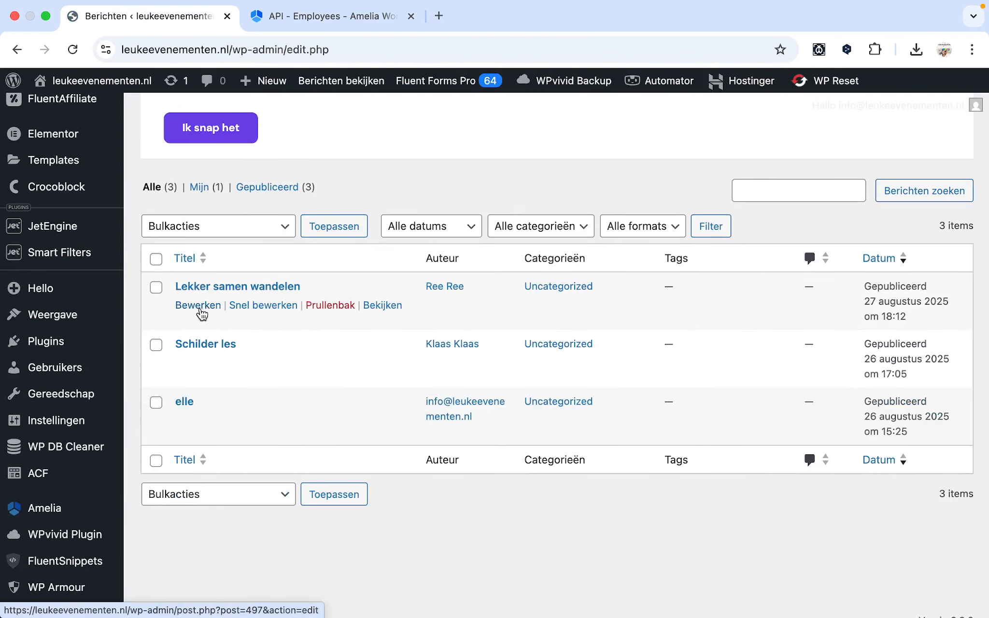
left_click(202, 309)
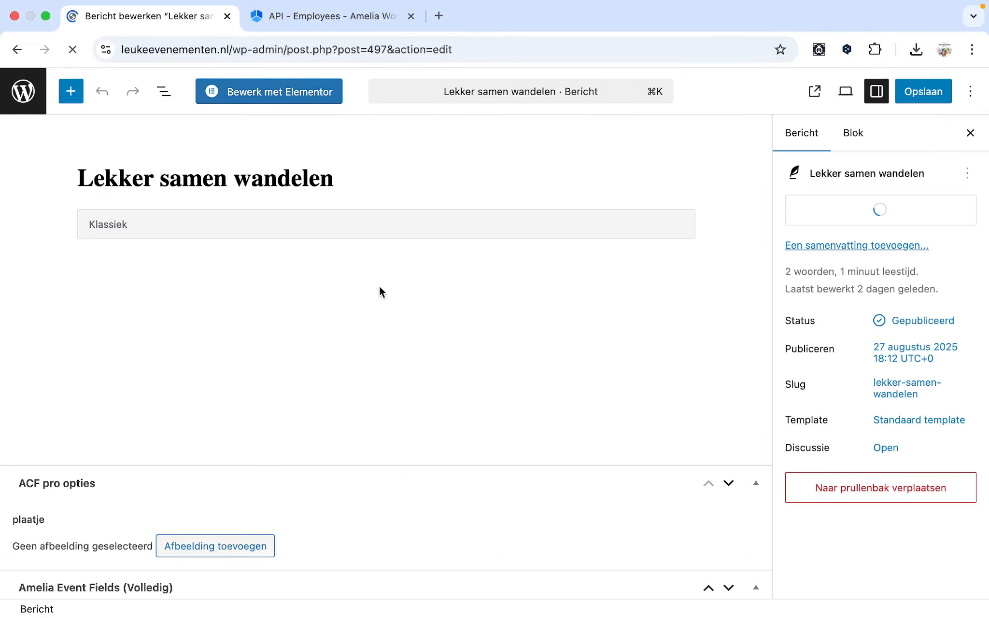
- Examine the post's booking shortcode, its ACF pro opties section and the Amelia Event Fields such as event ID, name and description
scroll(377, 286, "down", 5)
scroll(354, 312, "down", 2)
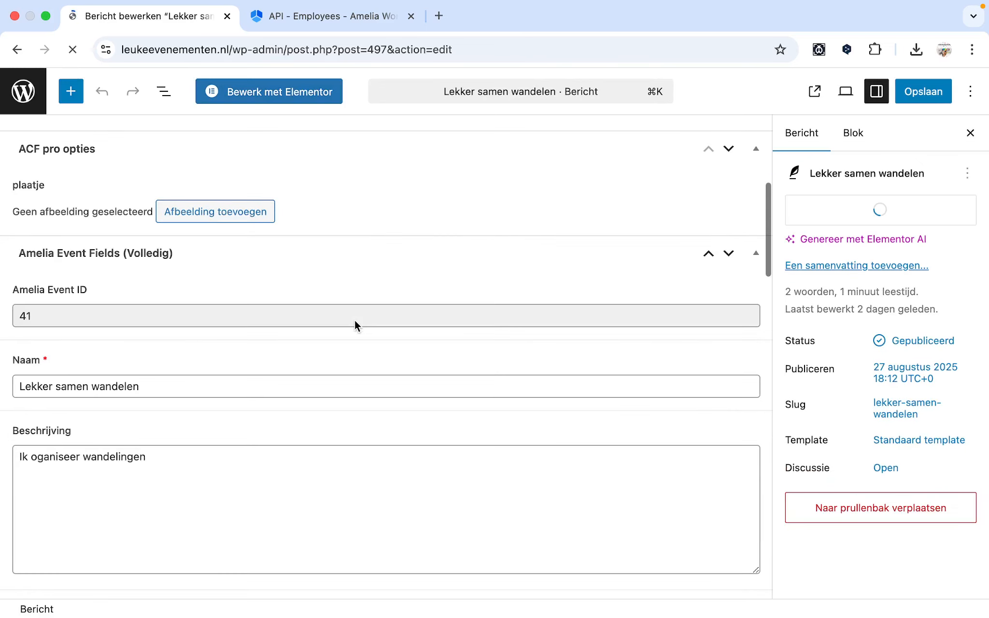
scroll(223, 422, "up", 7)
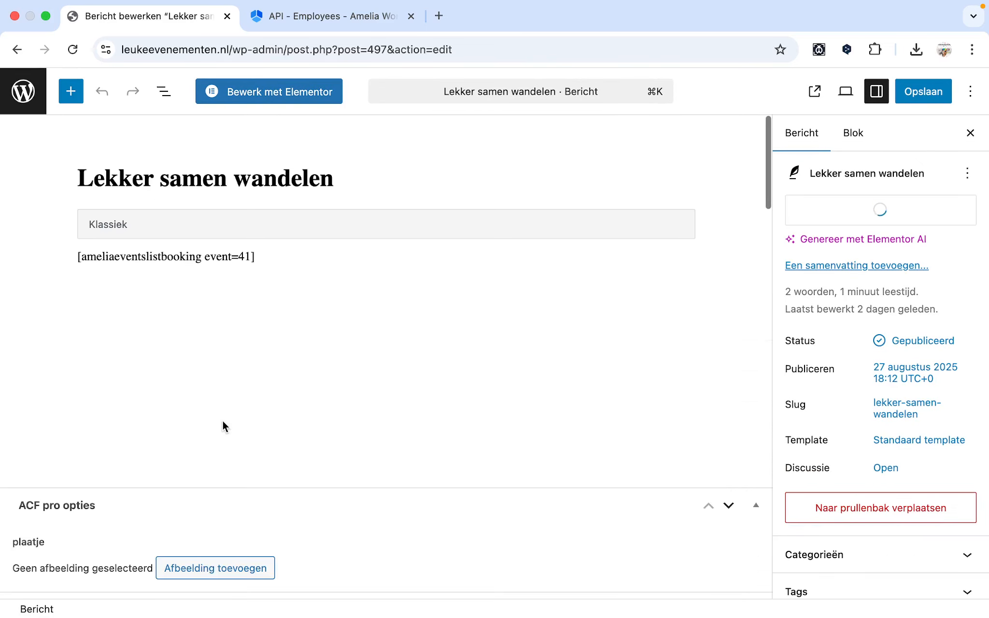
scroll(225, 430, "down", 4)
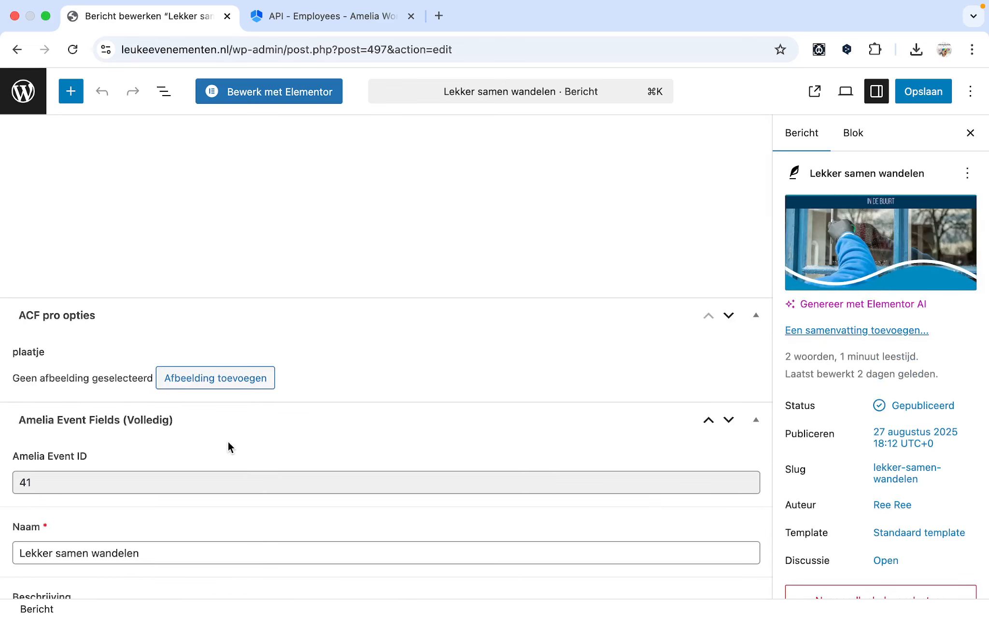
scroll(229, 445, "down", 3)
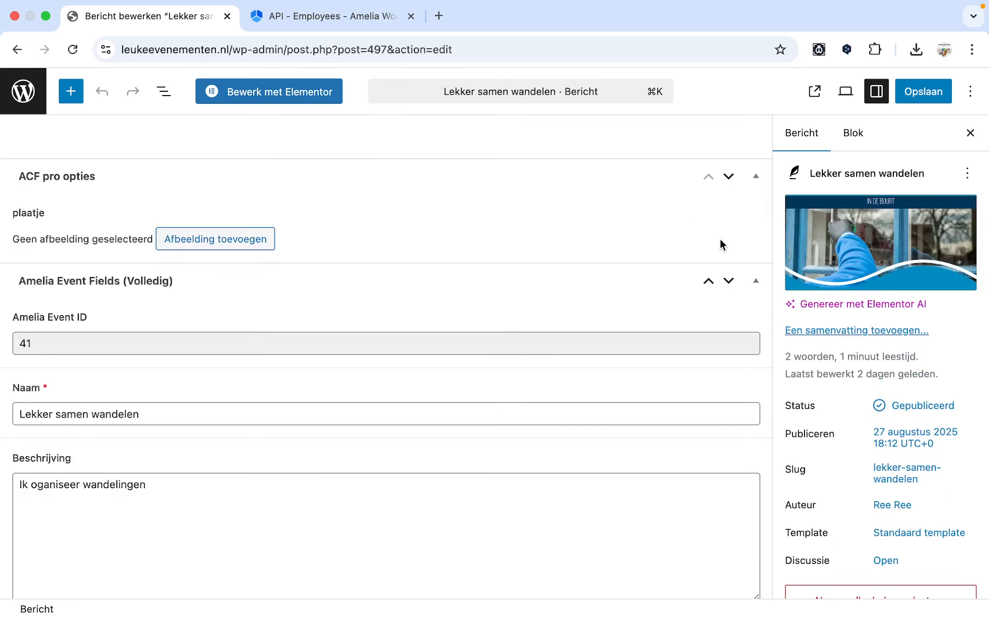
scroll(350, 246, "up", 7)
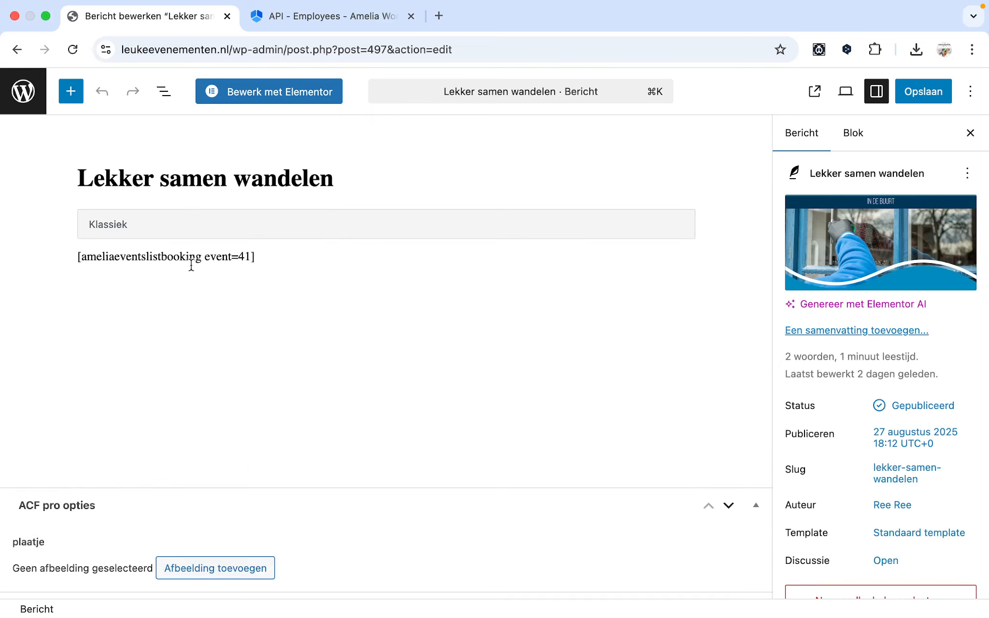
scroll(192, 265, "down", 7)
left_click(183, 382)
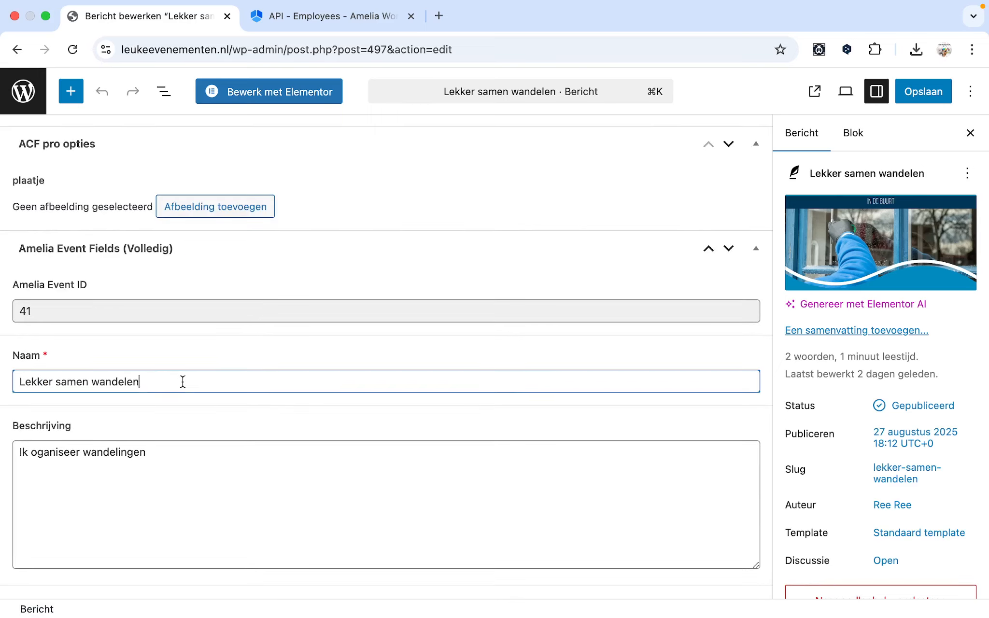
scroll(350, 184, "up", 7)
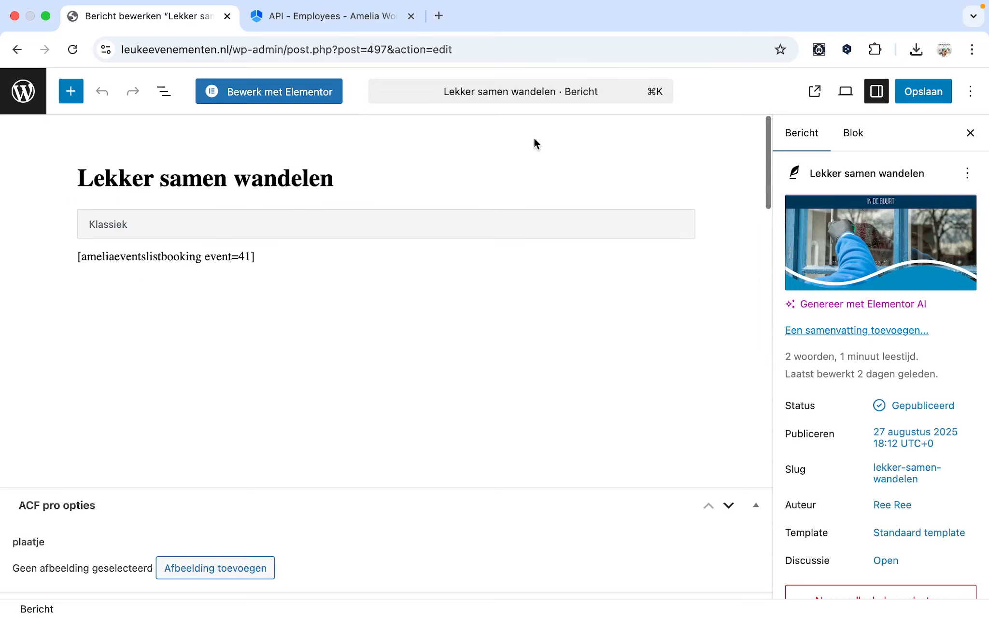
- View the published "Lekker samen wandelen" page and check its image, location, capacity and booking countdown
left_click(814, 94)
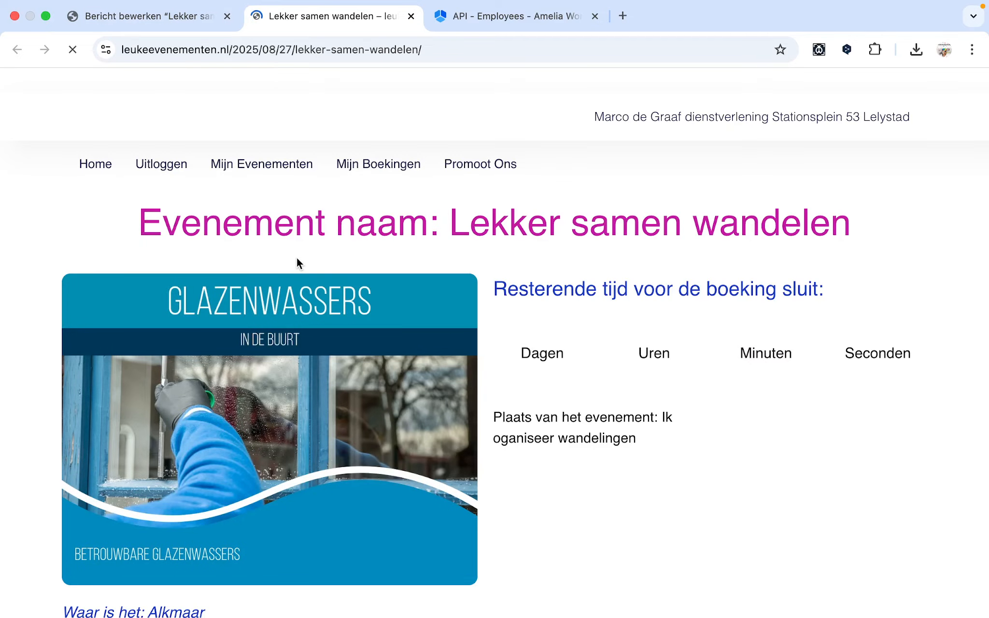
scroll(261, 329, "down", 3)
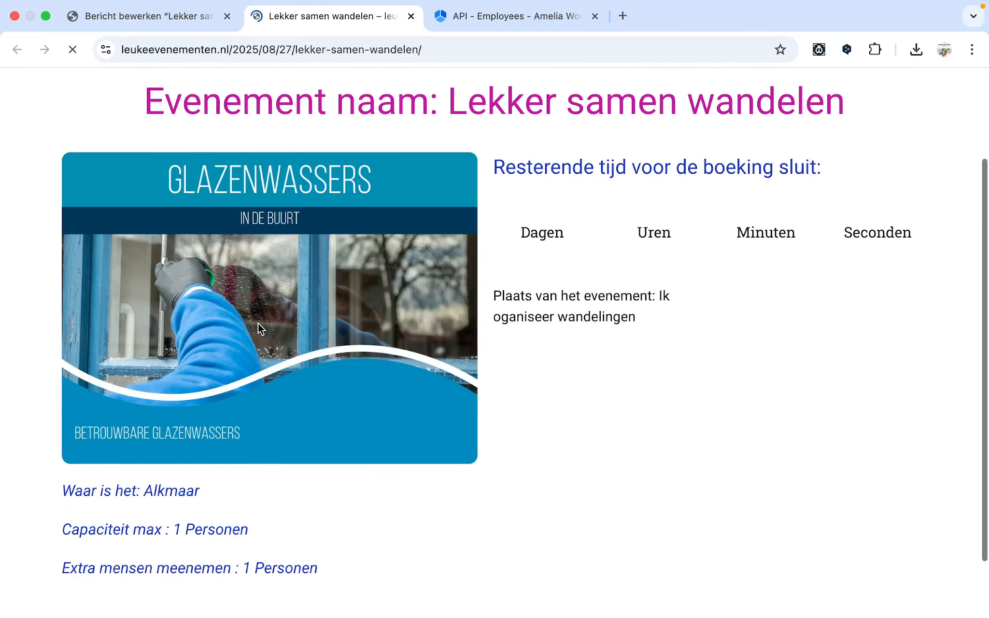
scroll(261, 329, "down", 2)
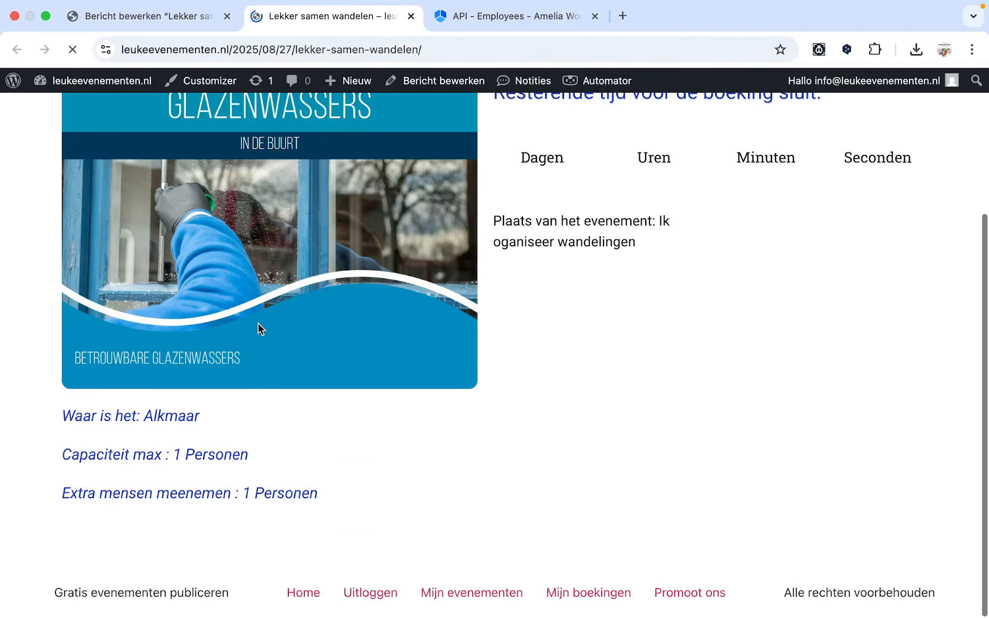
triple_click(264, 425)
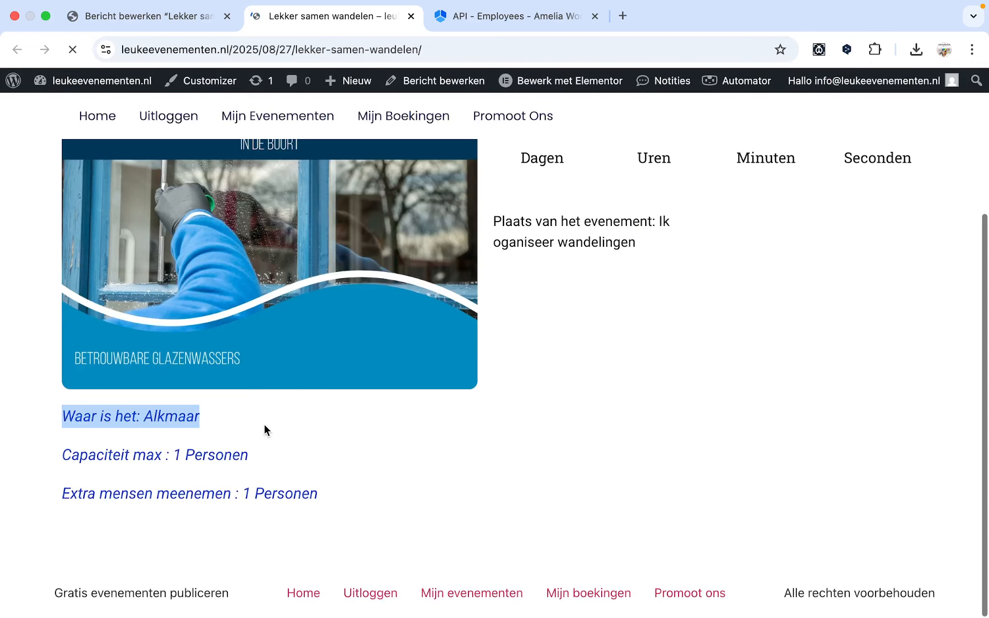
left_click(264, 425)
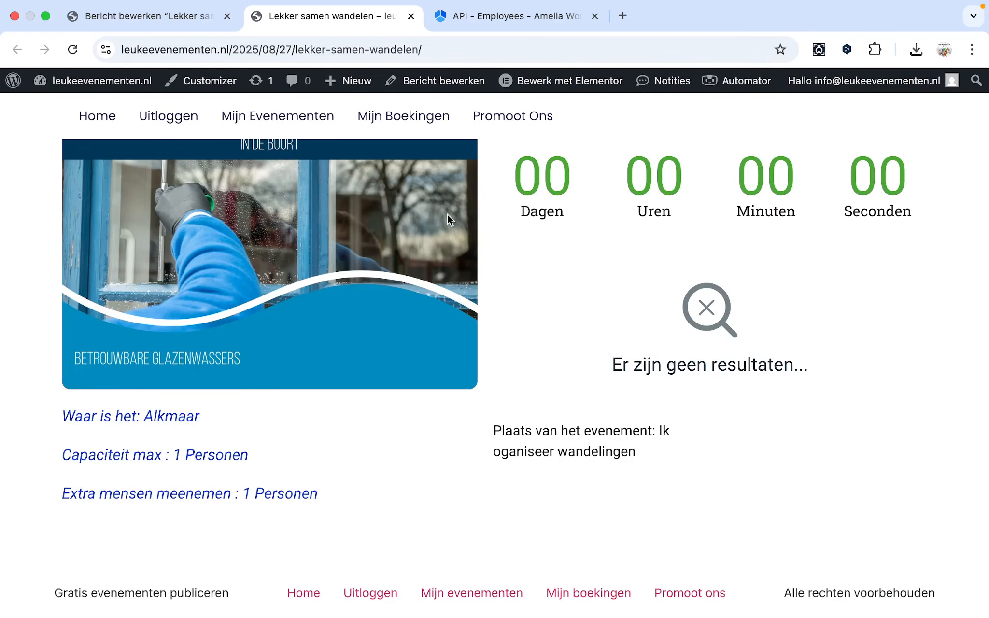
scroll(449, 220, "up", 5)
- Go to the "Schilder les" event page, view the event's booking information and close it without booking
mouse_move(95, 90)
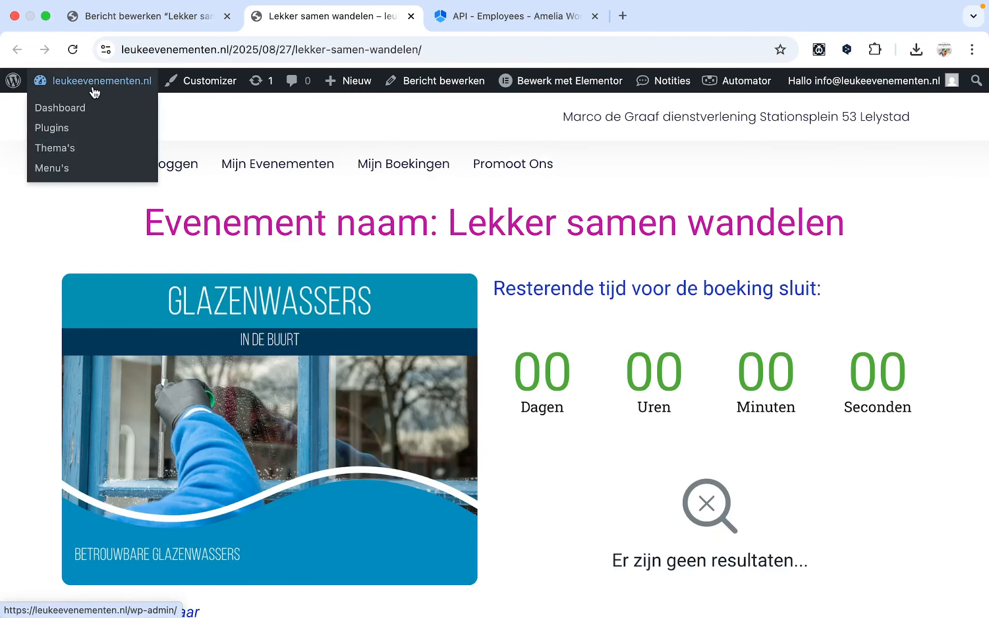
left_click(95, 90)
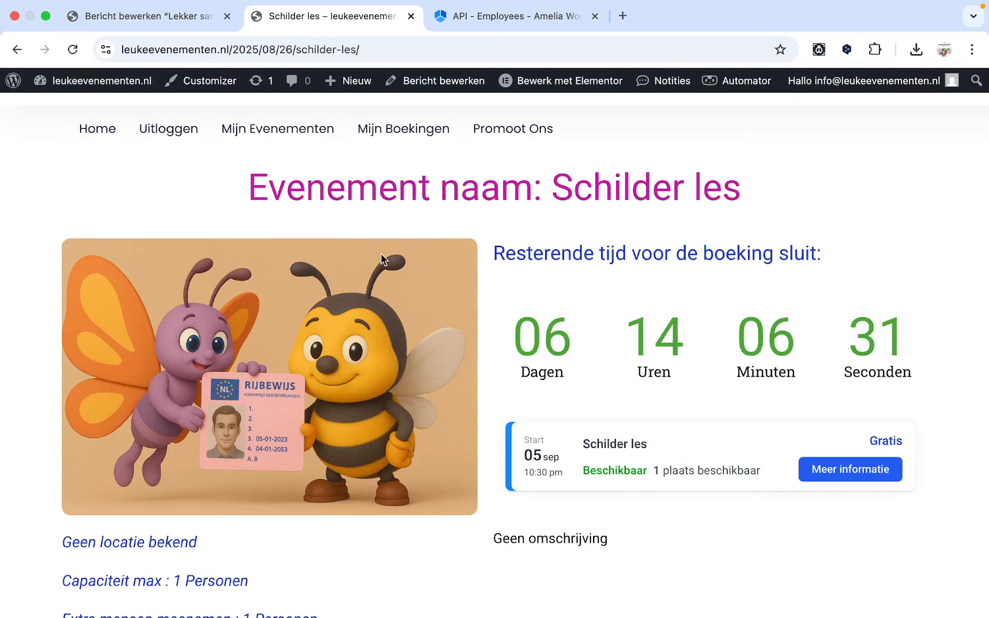
scroll(367, 240, "up", 1)
scroll(368, 240, "down", 1)
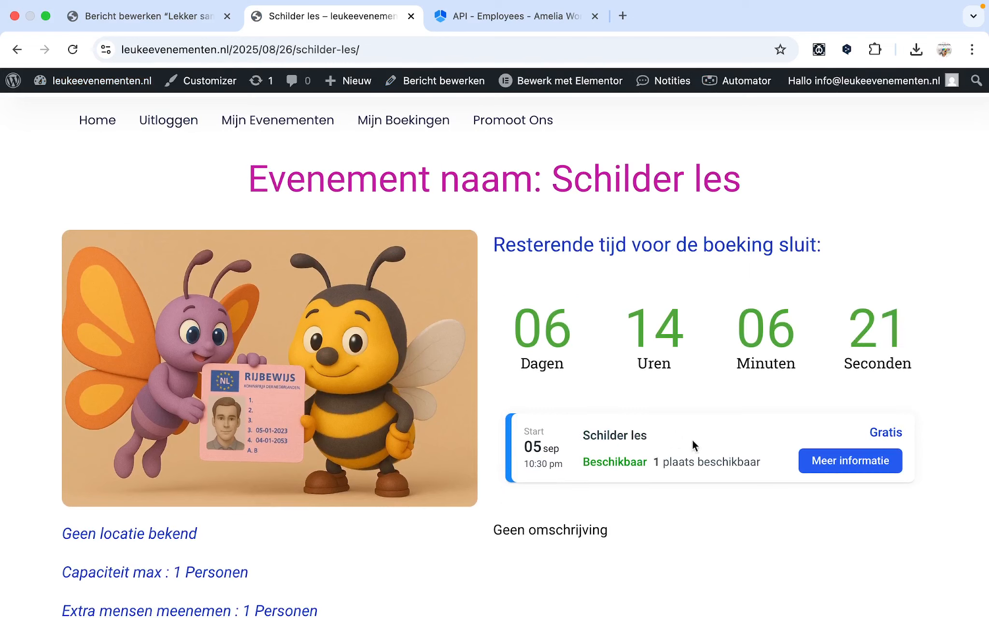
scroll(666, 436, "down", 3)
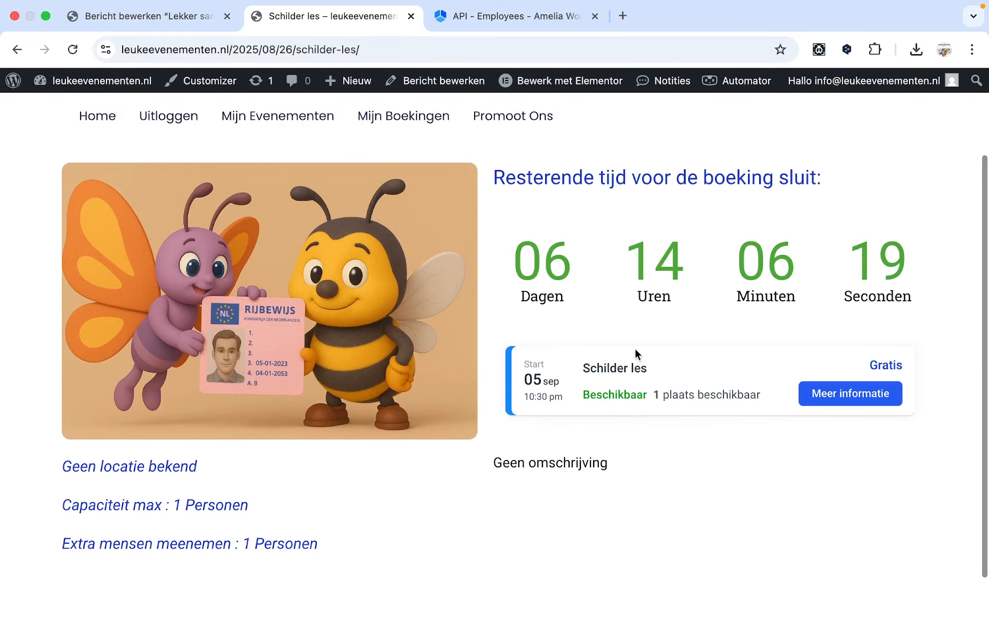
left_click(862, 403)
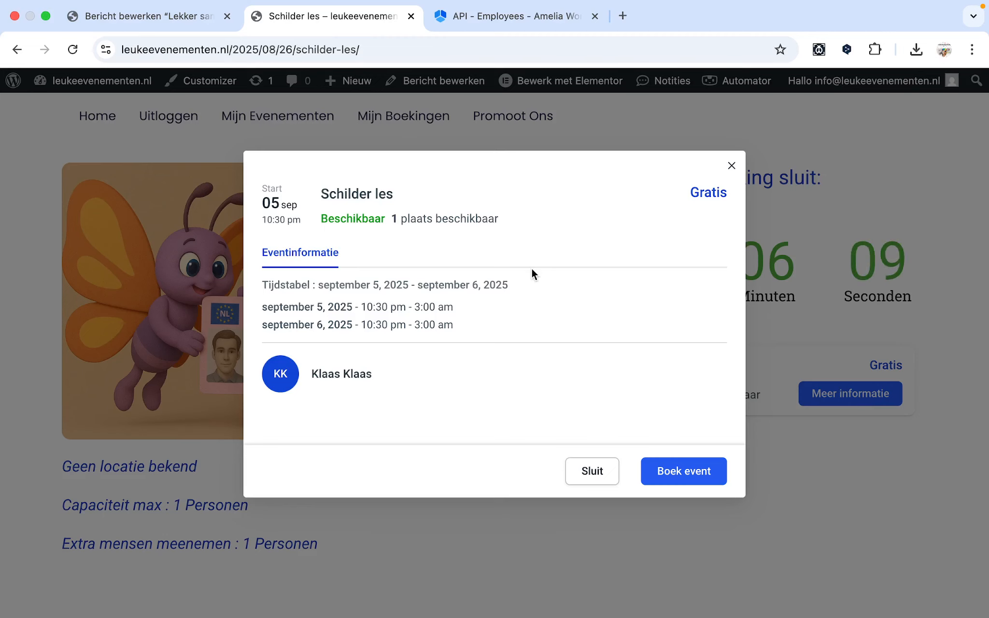
left_click(586, 473)
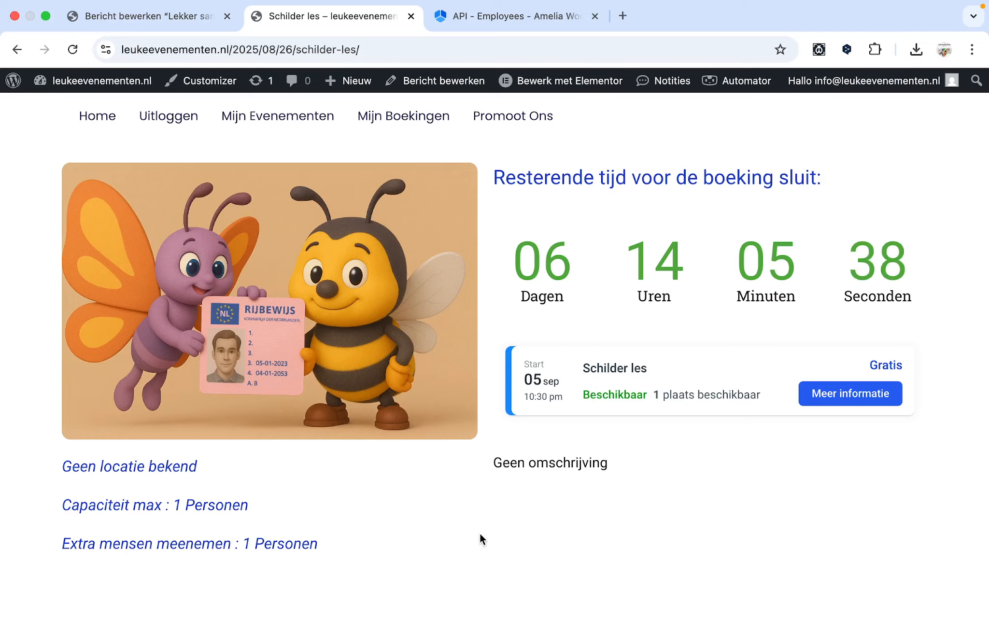
- Examine the Schilder les page's countdown, booking card, description, location and capacity details
scroll(479, 532, "down", 1)
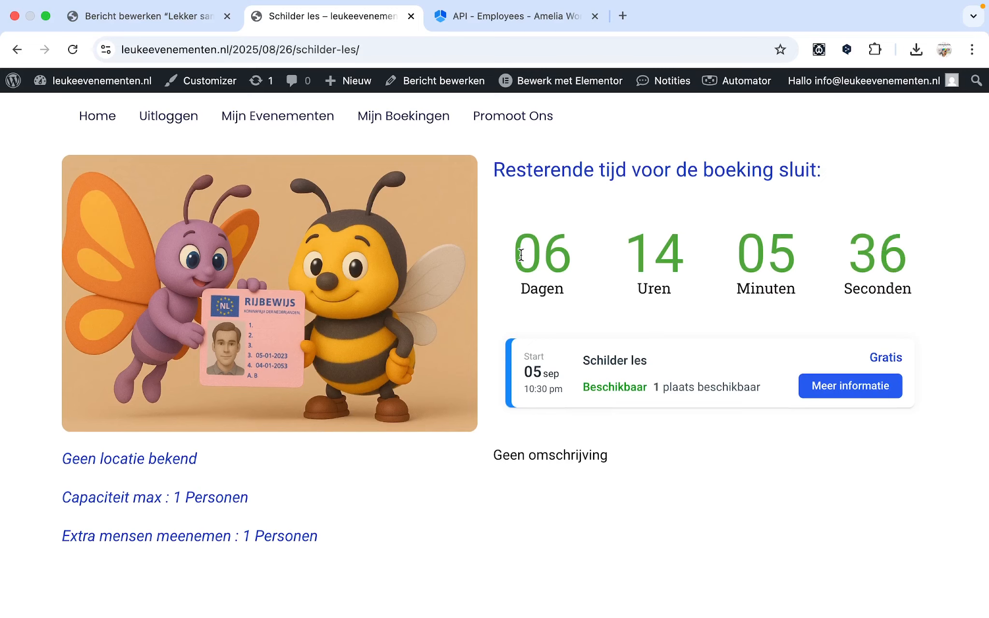
left_click_drag(521, 254, 947, 273)
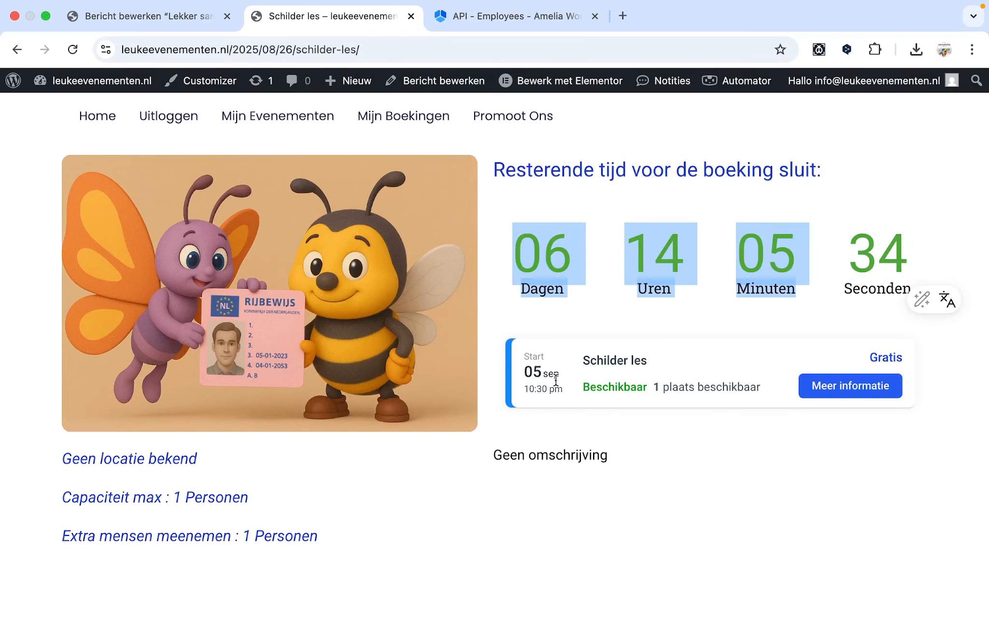
left_click(656, 429)
scroll(656, 429, "down", 1)
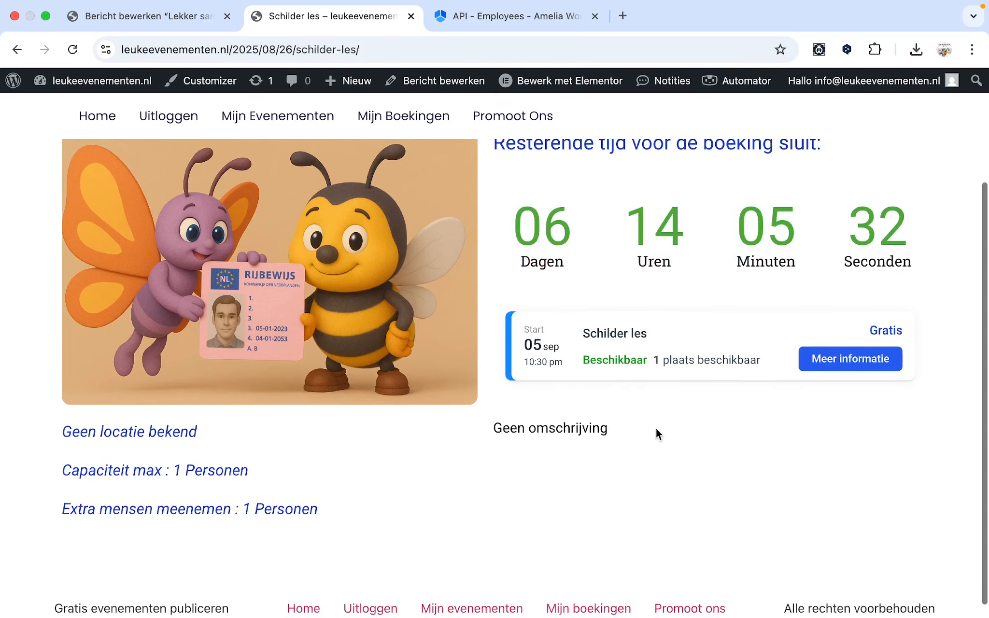
scroll(655, 430, "down", 1)
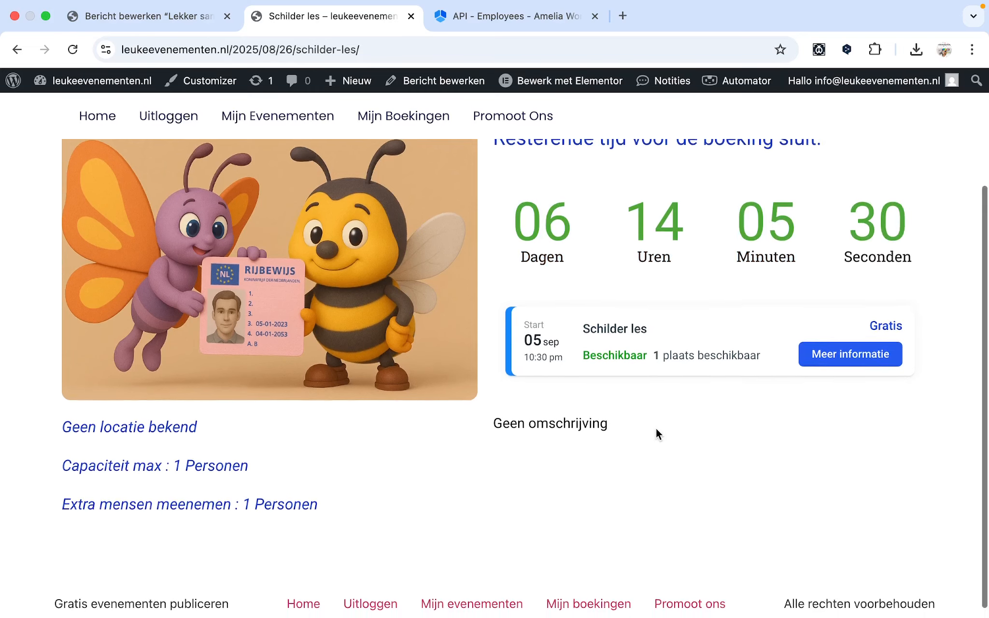
scroll(656, 433, "down", 1)
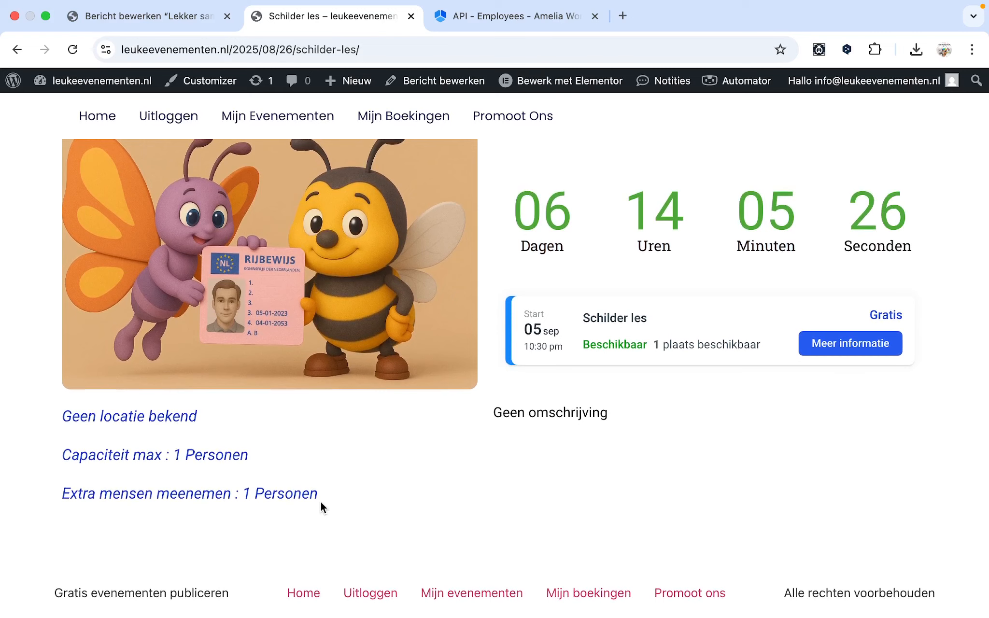
scroll(357, 463, "up", 3)
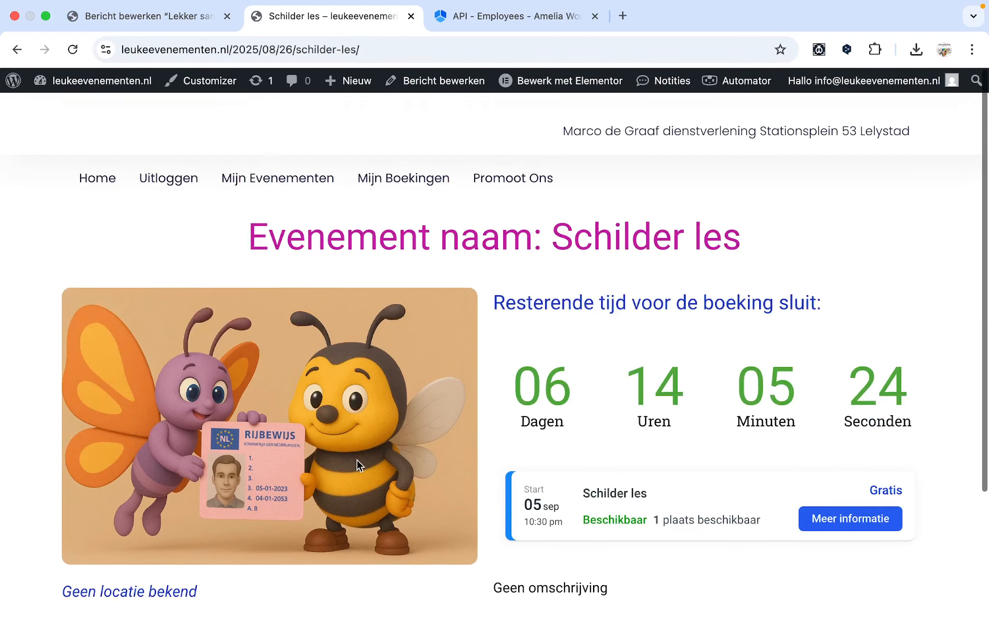
scroll(357, 465, "down", 3)
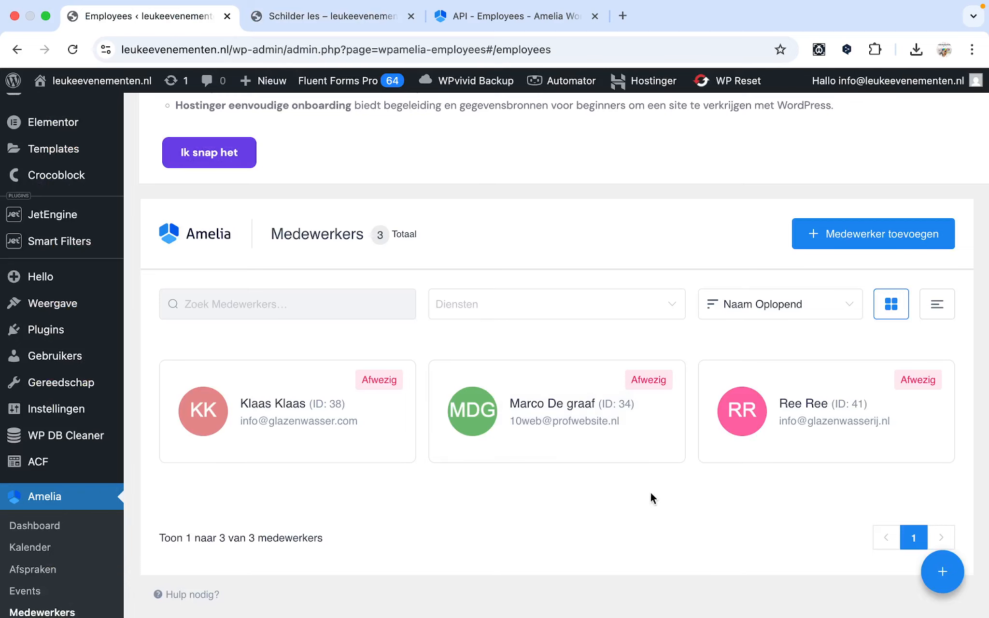
- Open Amelia's settings page (Instellingen) in a new browser tab and switch to it
scroll(616, 434, "down", 2)
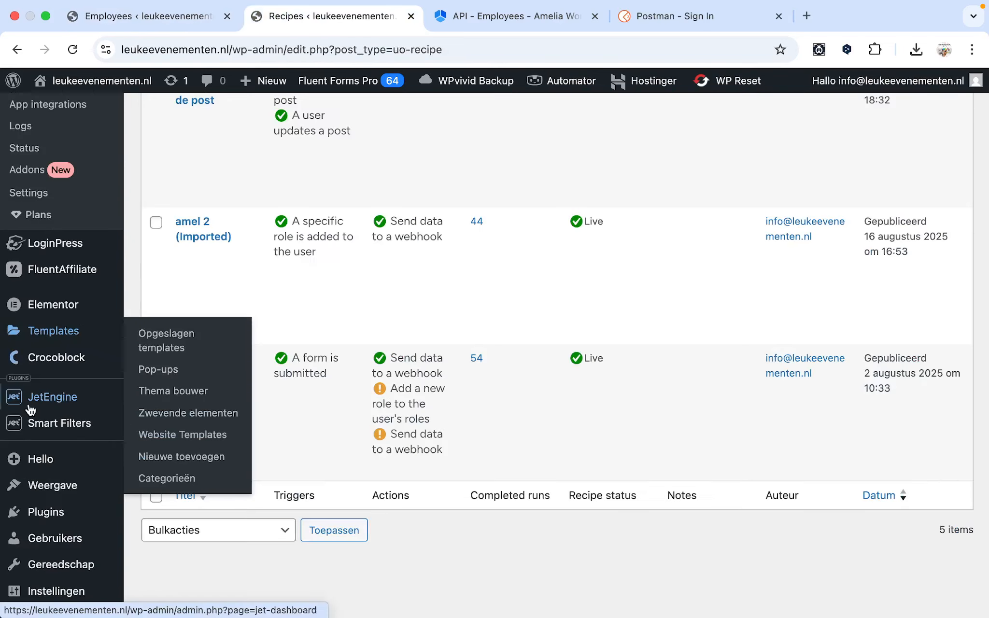
scroll(29, 410, "up", 1)
mouse_move(29, 410)
scroll(29, 410, "up", 8)
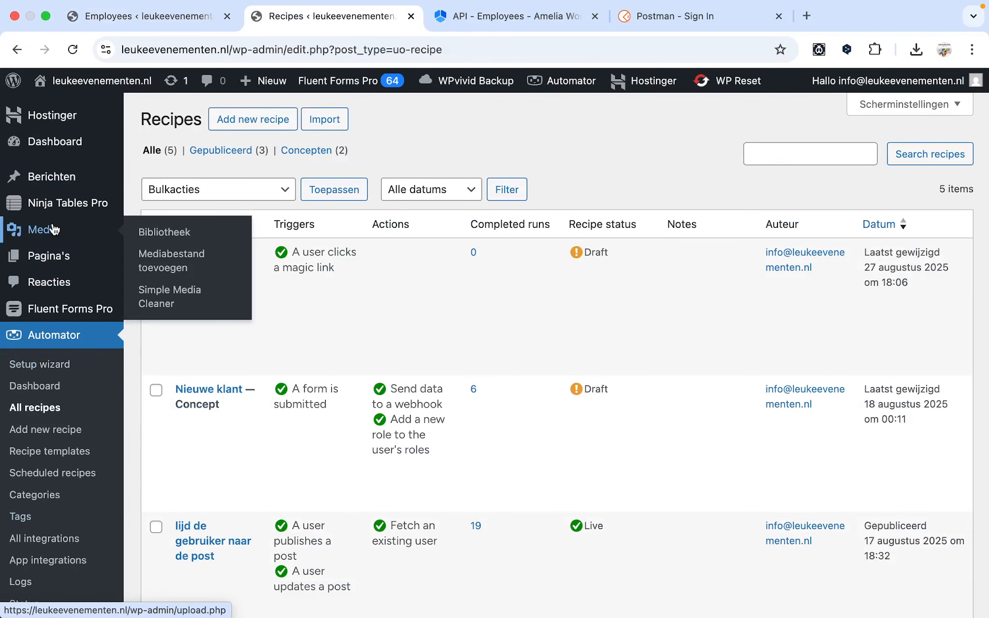
scroll(54, 222, "down", 10)
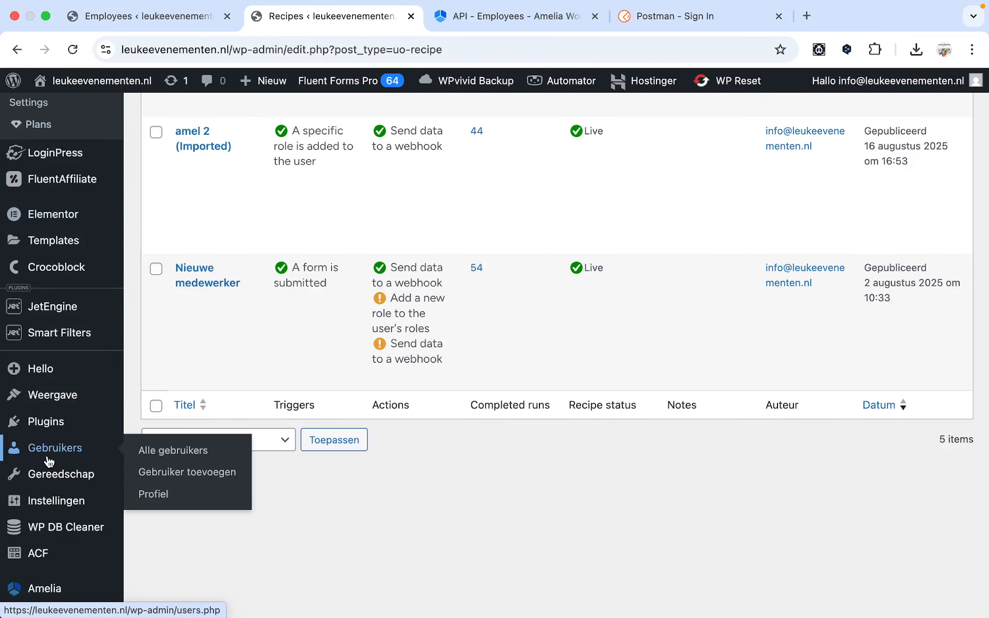
scroll(53, 531, "down", 2)
mouse_move(78, 510)
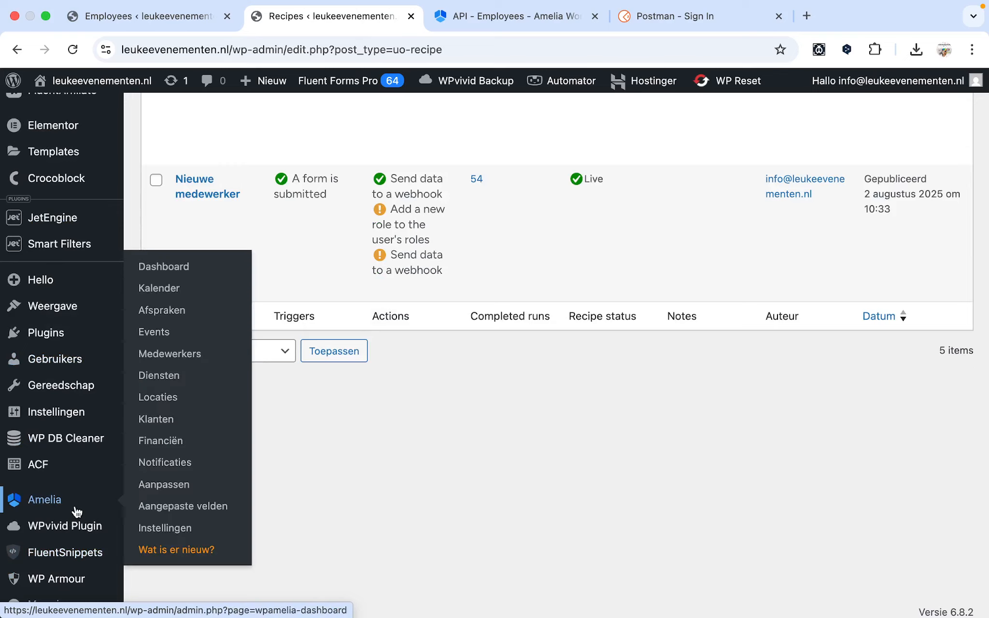
right_click(157, 527)
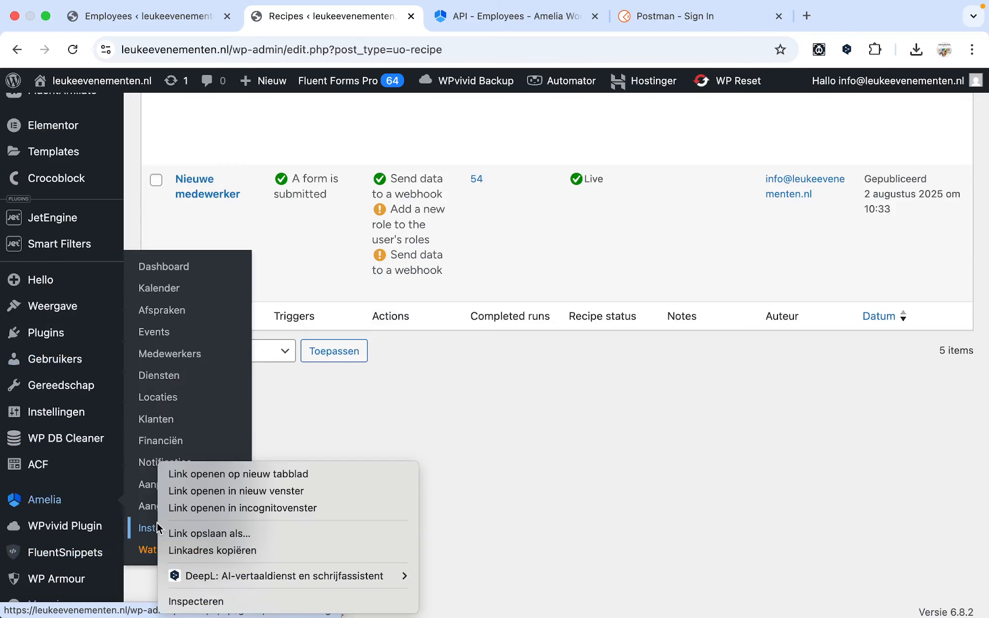
left_click(250, 473)
left_click(456, 16)
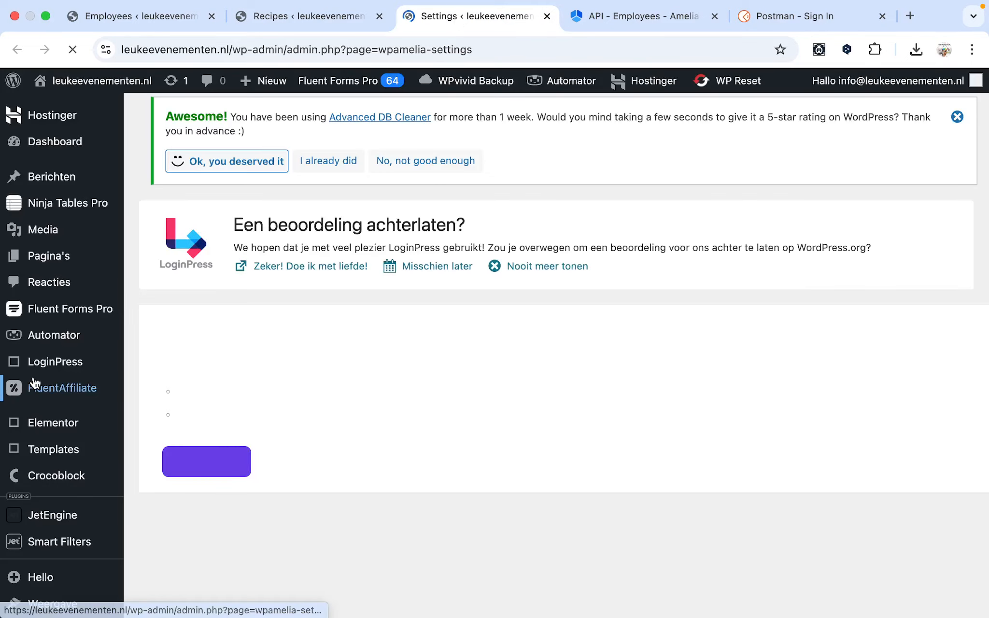
- Generate an Amelia API key with a 1 year expiry, copy it and close the API-sleutels settings
scroll(480, 427, "down", 3)
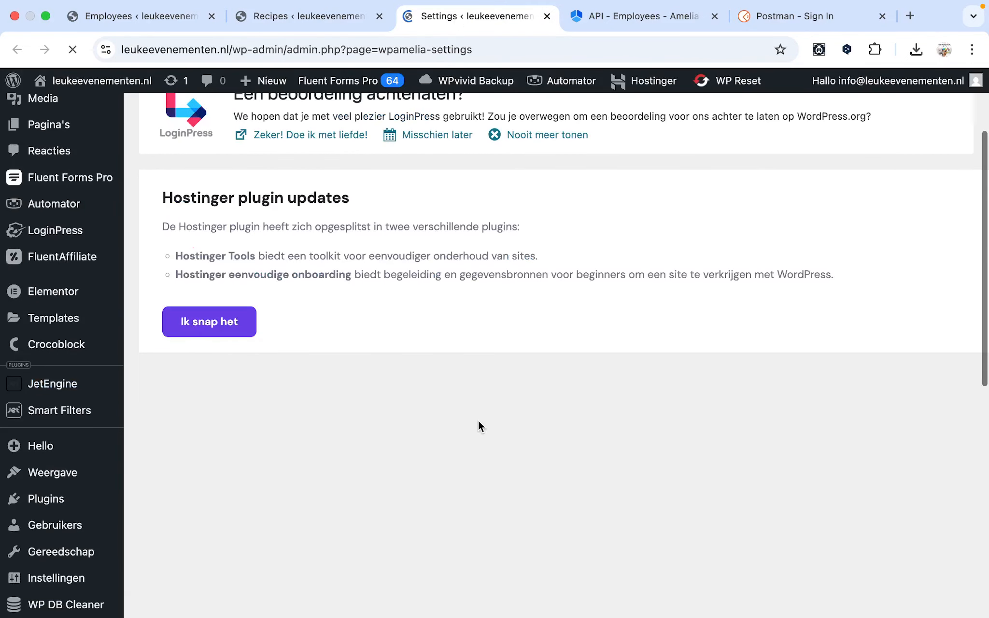
scroll(479, 427, "down", 5)
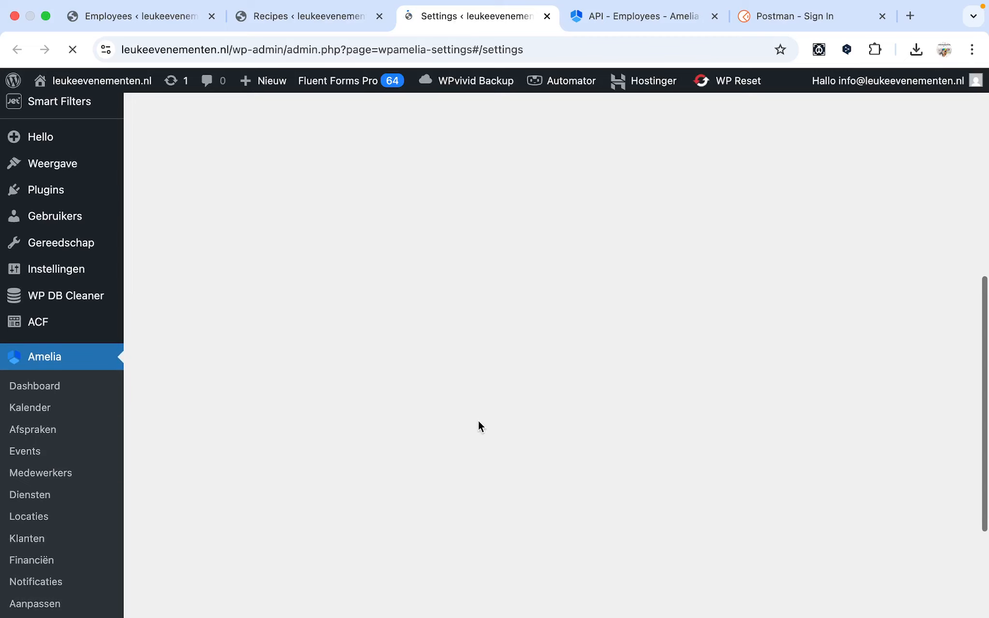
scroll(480, 427, "up", 5)
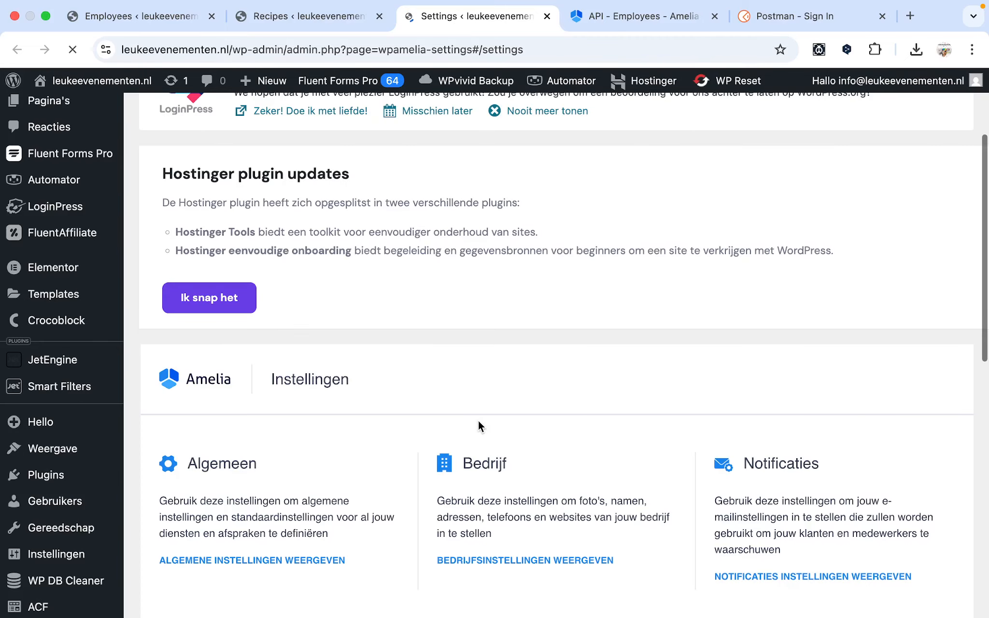
scroll(480, 427, "down", 8)
left_click(555, 535)
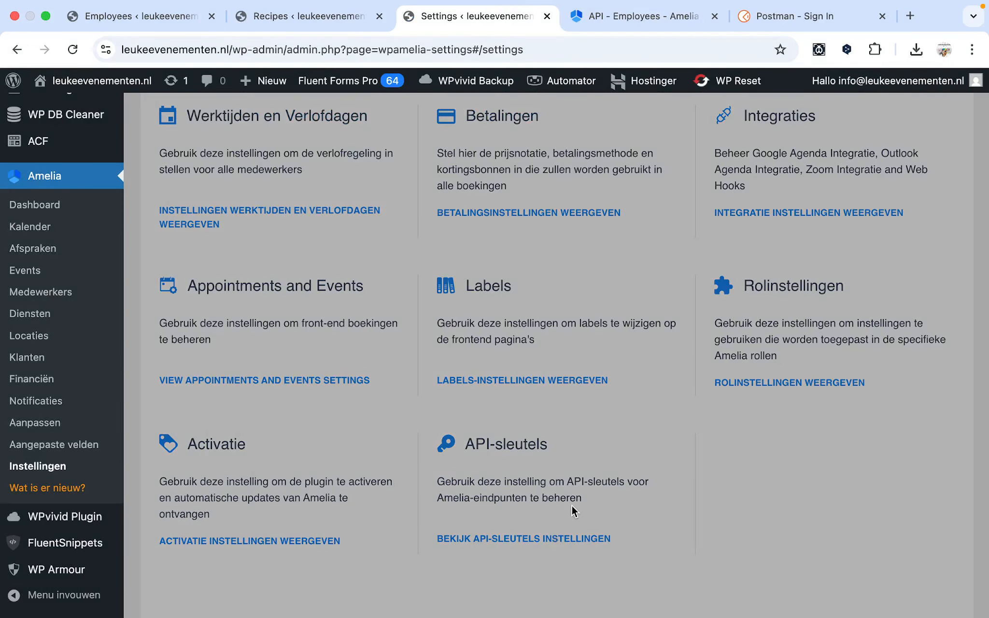
left_click(889, 257)
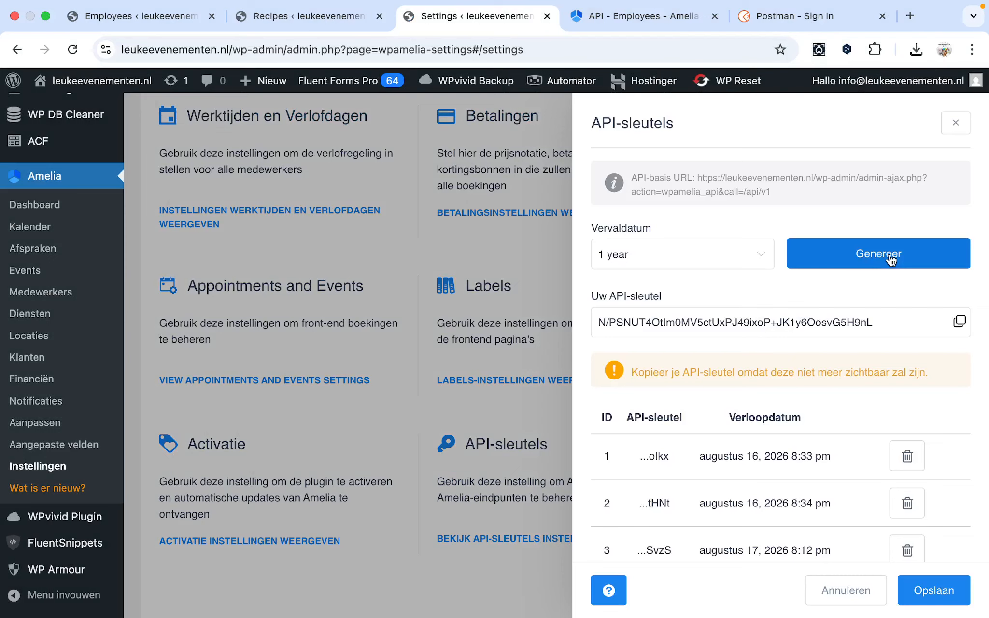
left_click(889, 322)
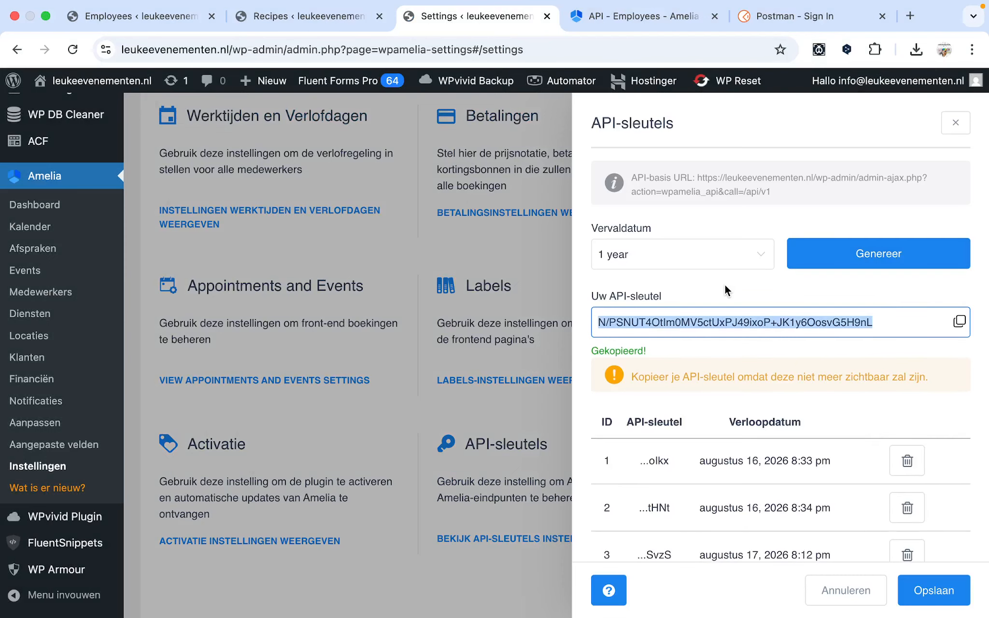
key("Escape")
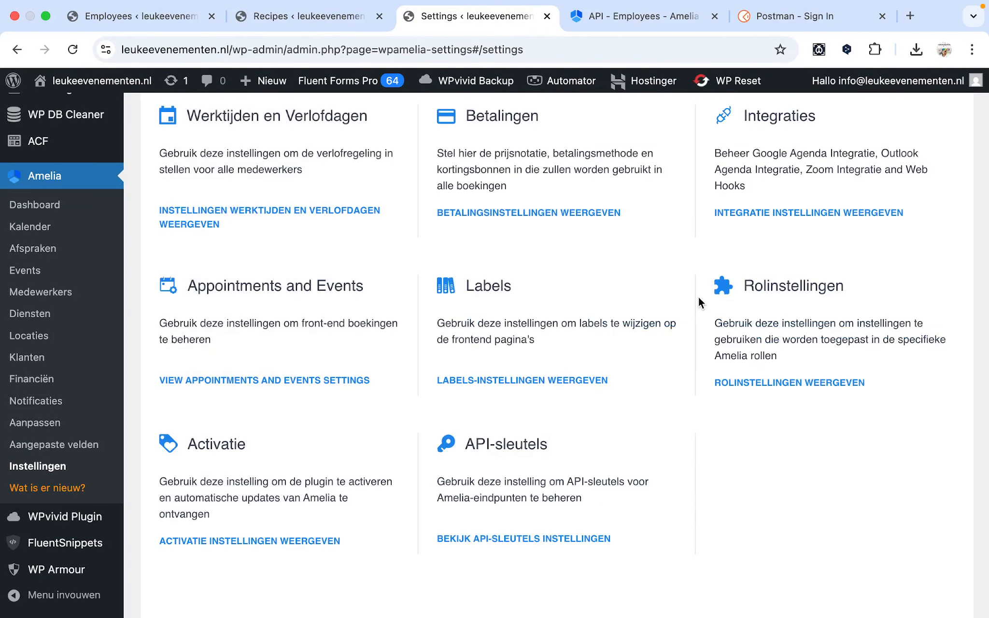
- Start a new Automator recipe in the browser tab that holds the Amelia settings
left_click(304, 16)
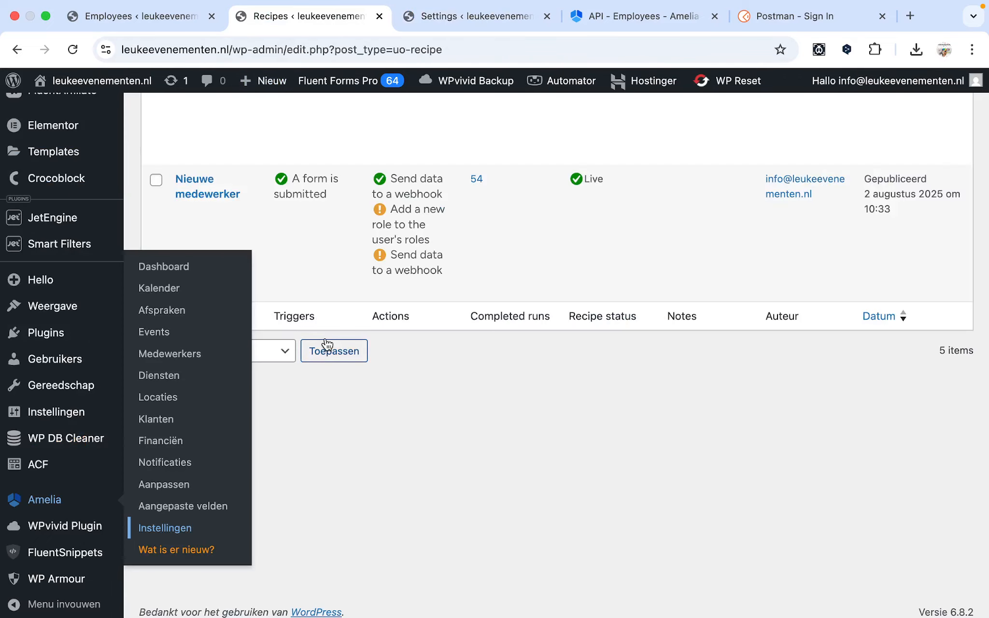
scroll(326, 343, "up", 15)
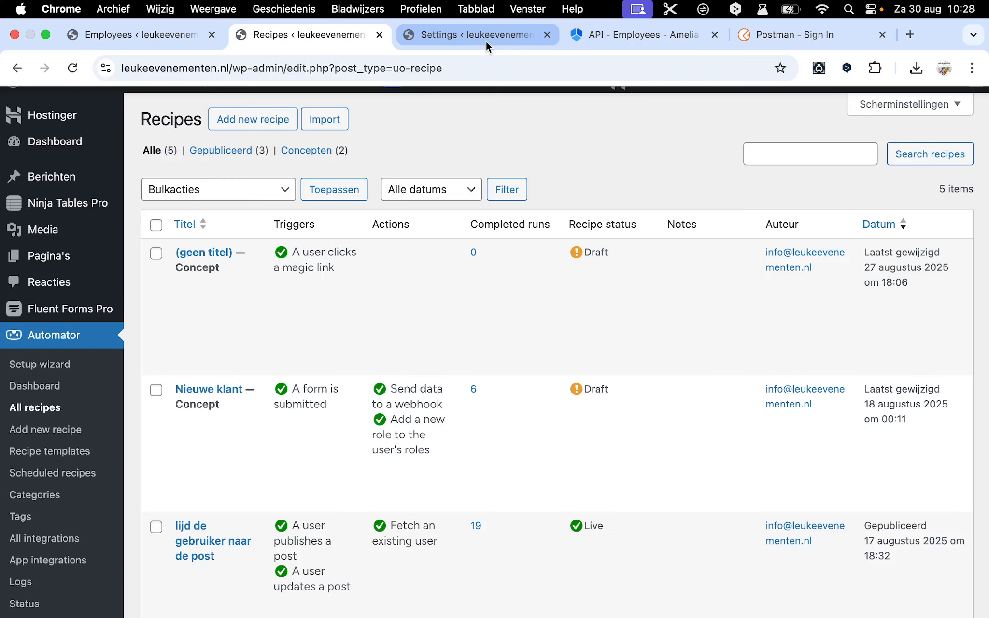
left_click(485, 40)
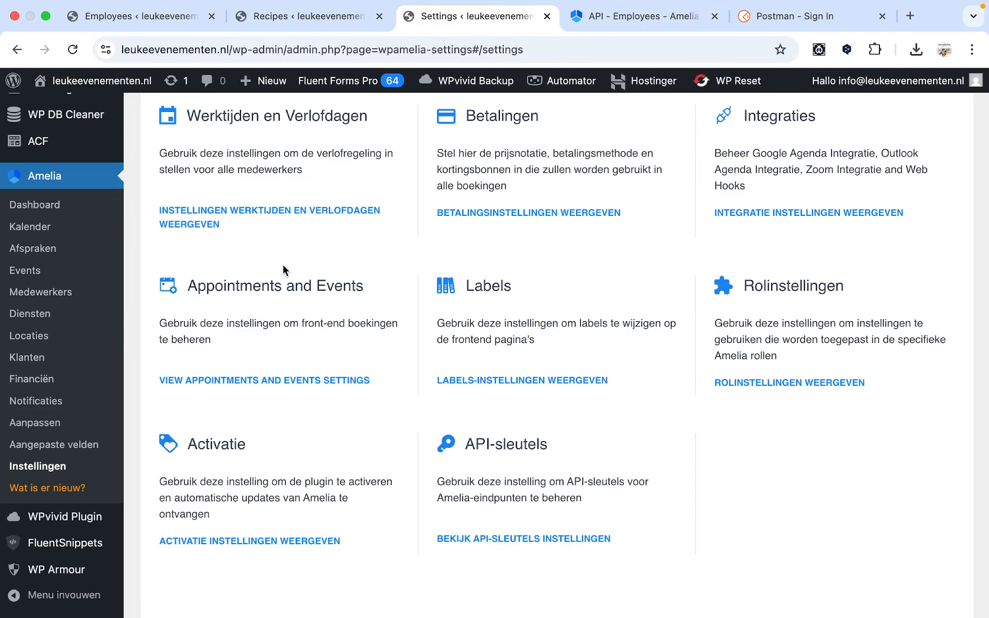
scroll(89, 413, "up", 5)
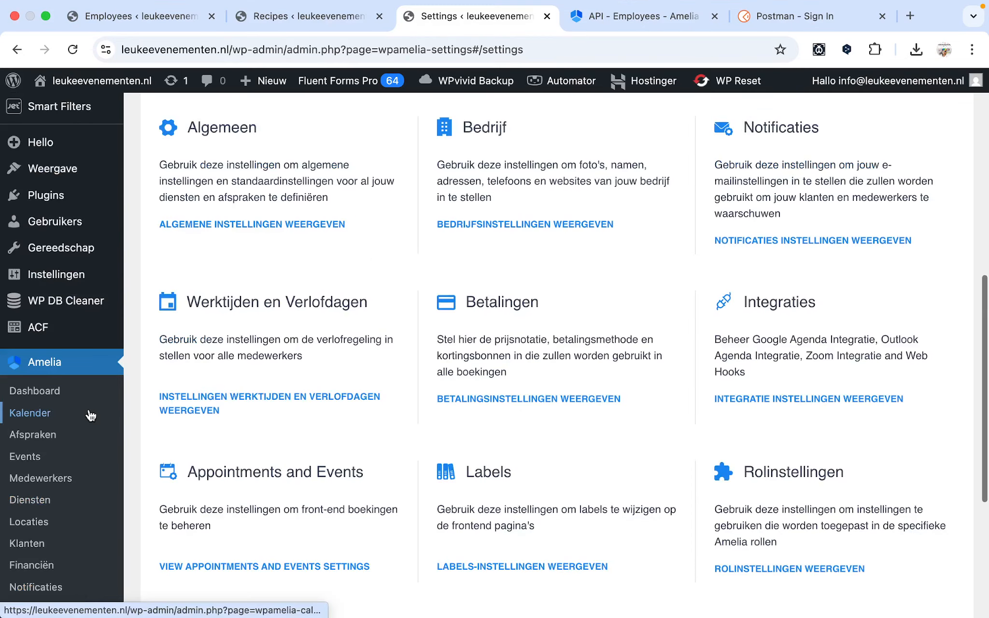
scroll(91, 415, "down", 5)
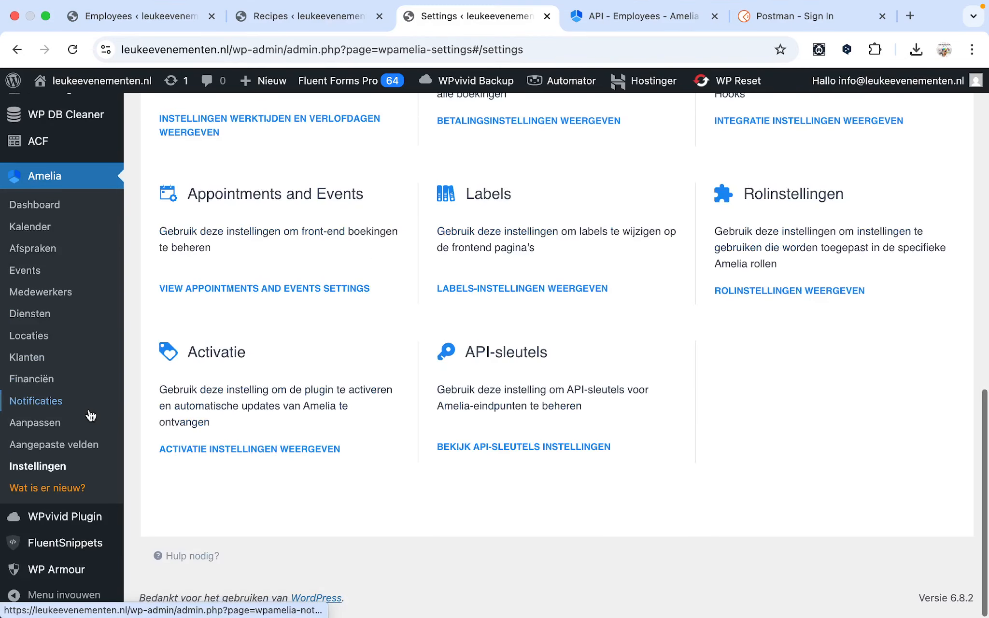
scroll(91, 415, "up", 10)
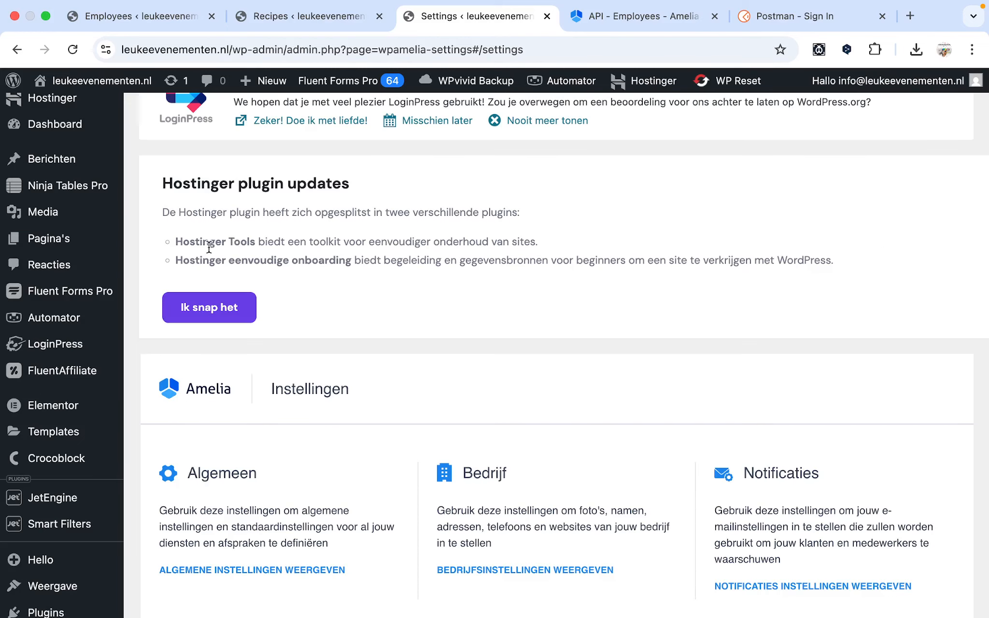
mouse_move(73, 323)
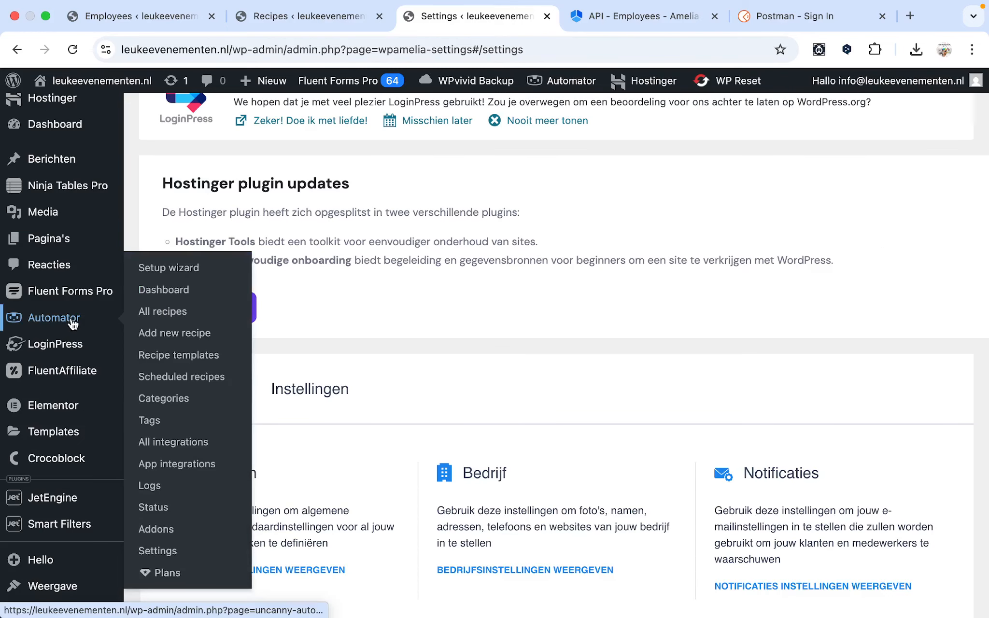
left_click(153, 313)
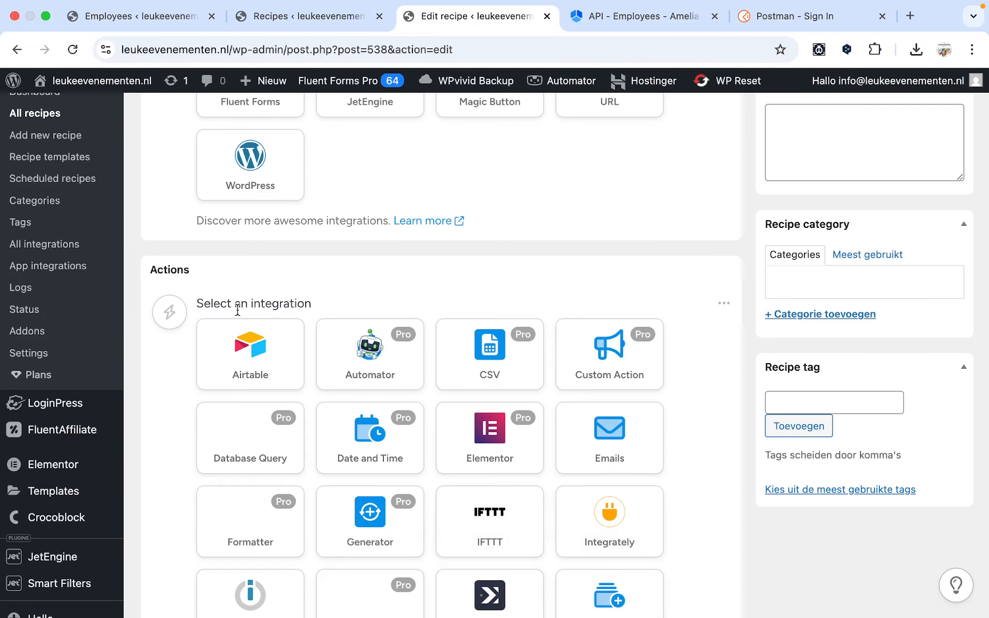
- Add a Custom Action that calls a do_action hook to the recipe
scroll(462, 324, "down", 3)
scroll(462, 324, "down", 2)
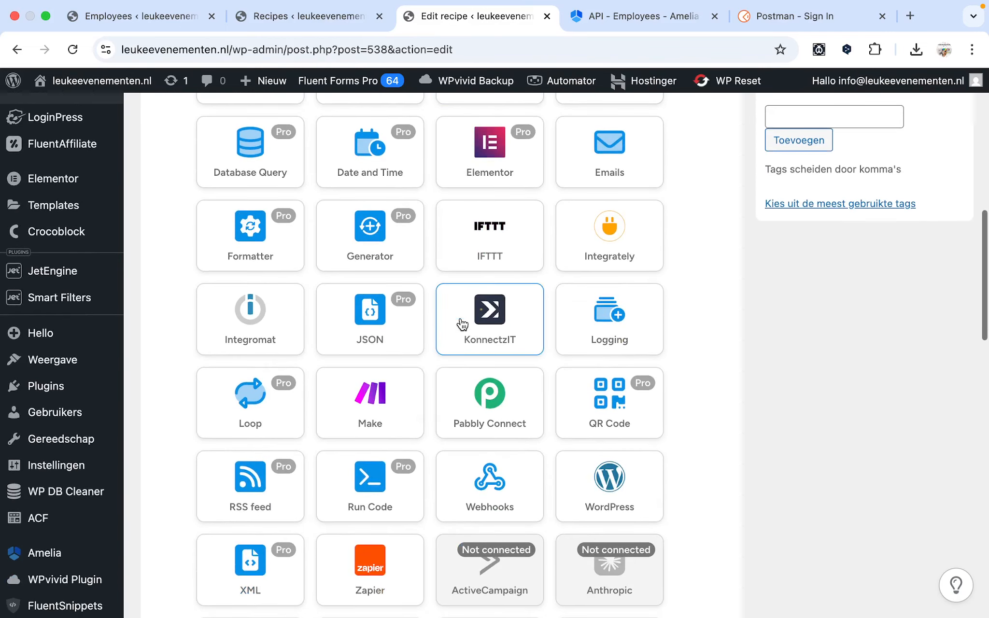
scroll(462, 324, "up", 2)
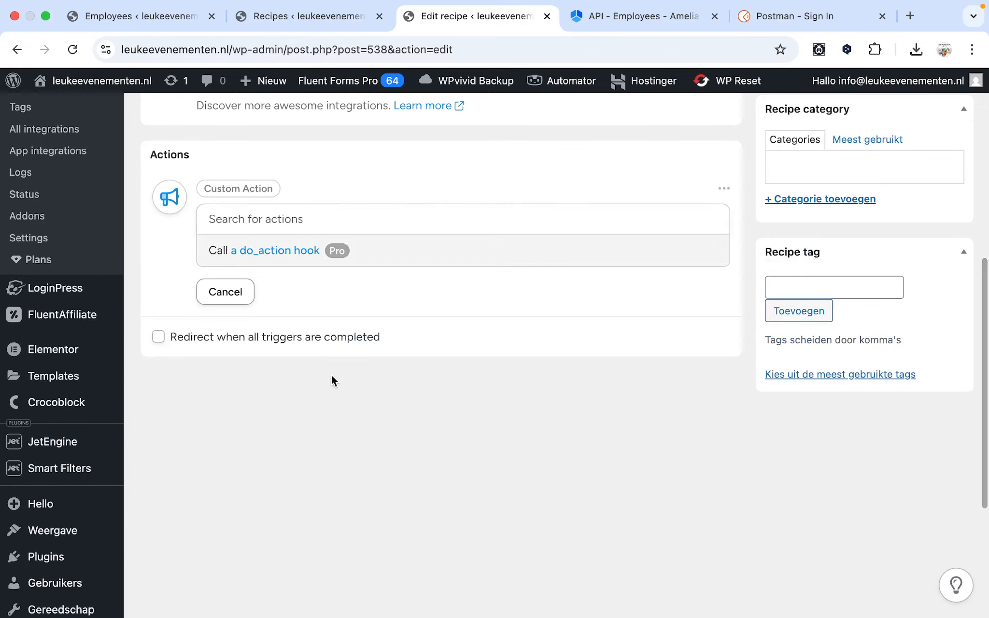
left_click(237, 251)
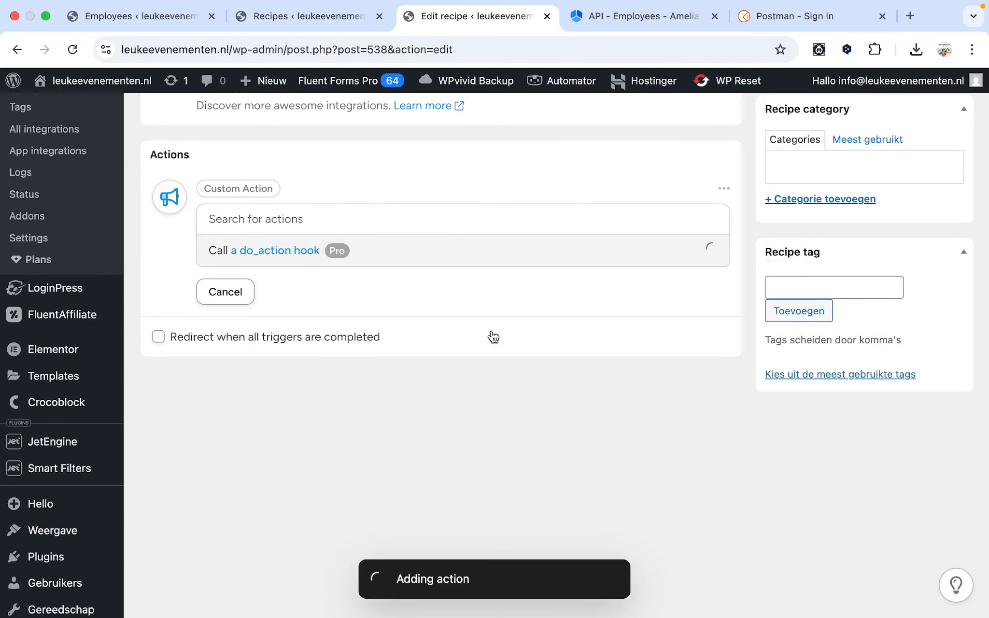
scroll(492, 330, "down", 1)
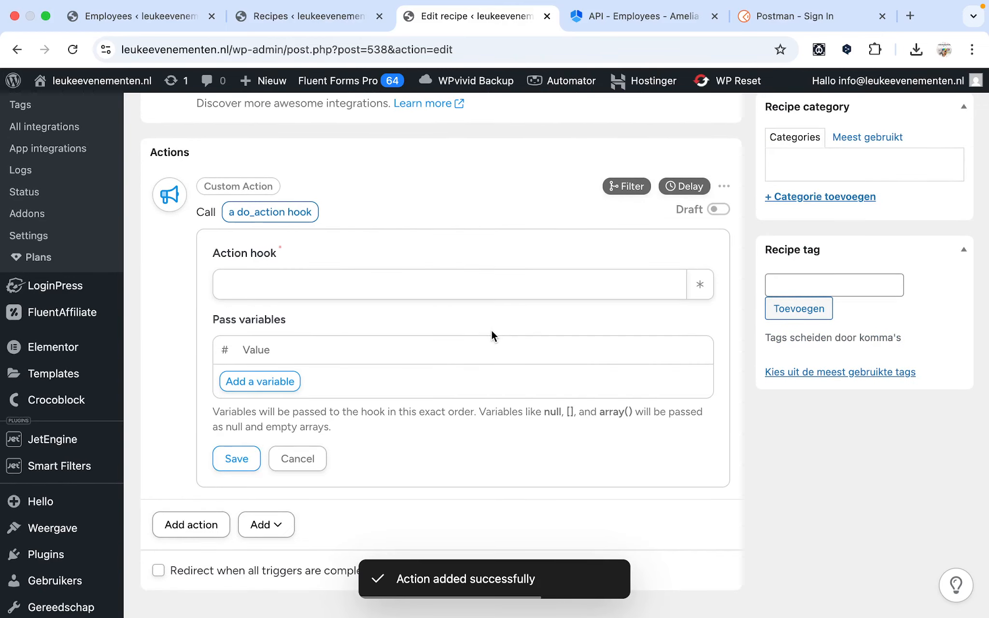
scroll(463, 309, "down", 3)
- Start another action in the recipe and add an empty pass variable to the do_action hook
left_click(190, 415)
scroll(477, 387, "up", 7)
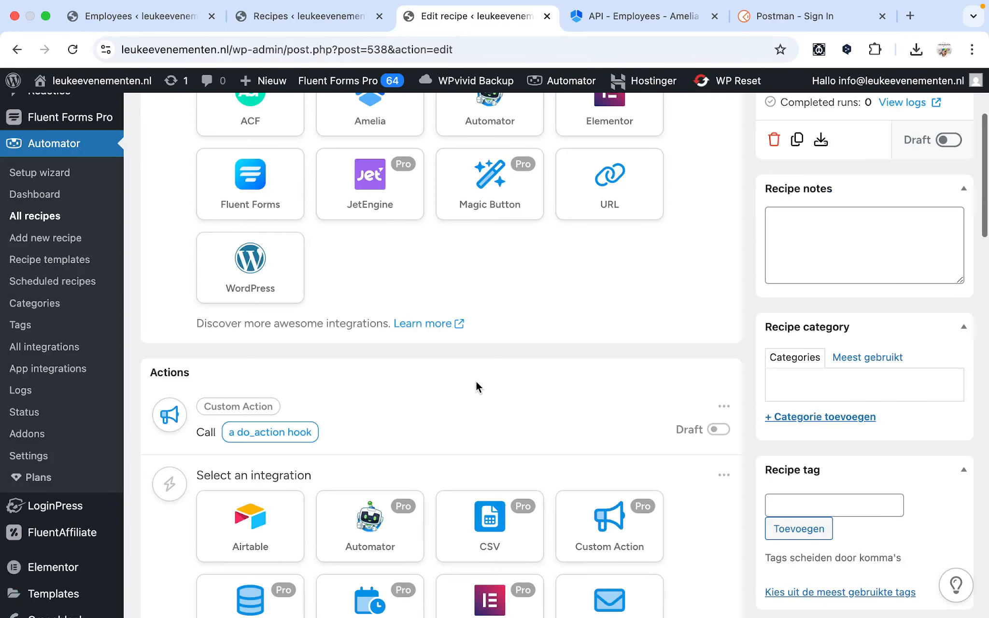
left_click(282, 438)
scroll(445, 410, "down", 6)
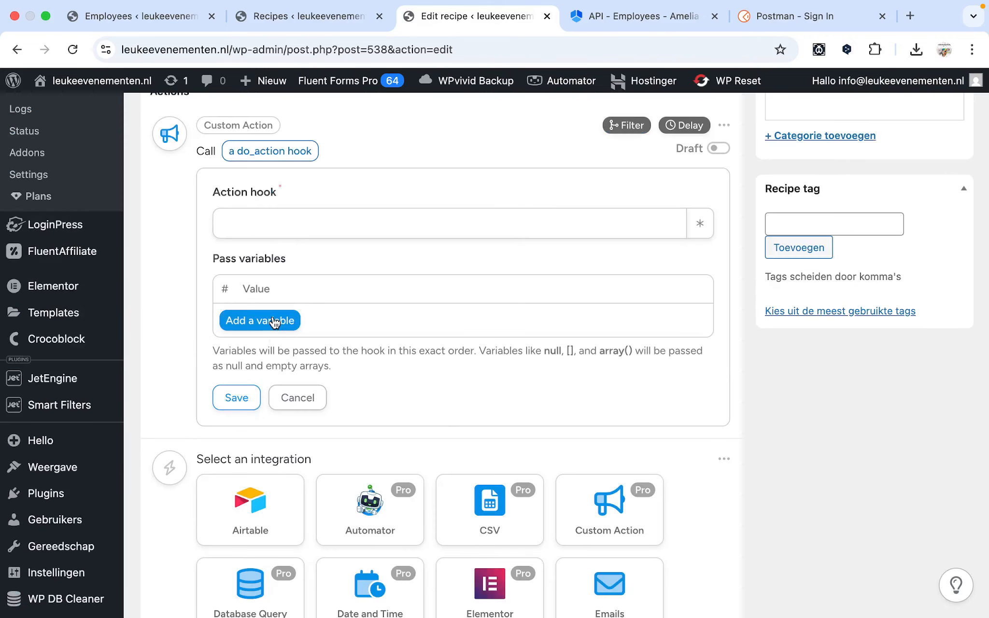
left_click(274, 321)
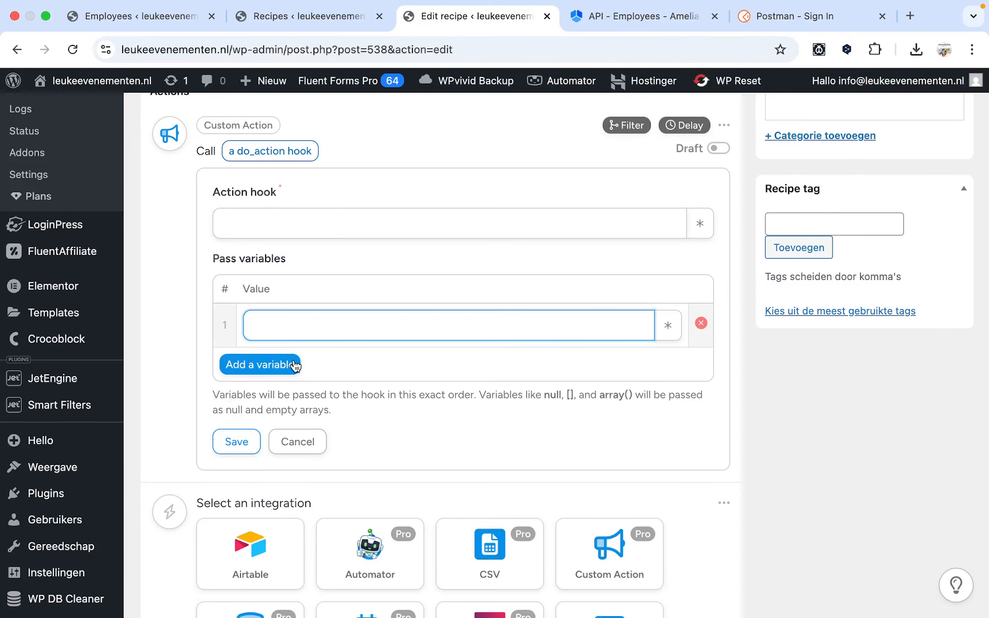
- Add a Webhooks action that sends data to a webhook and set its data format to JSON
scroll(530, 369, "down", 10)
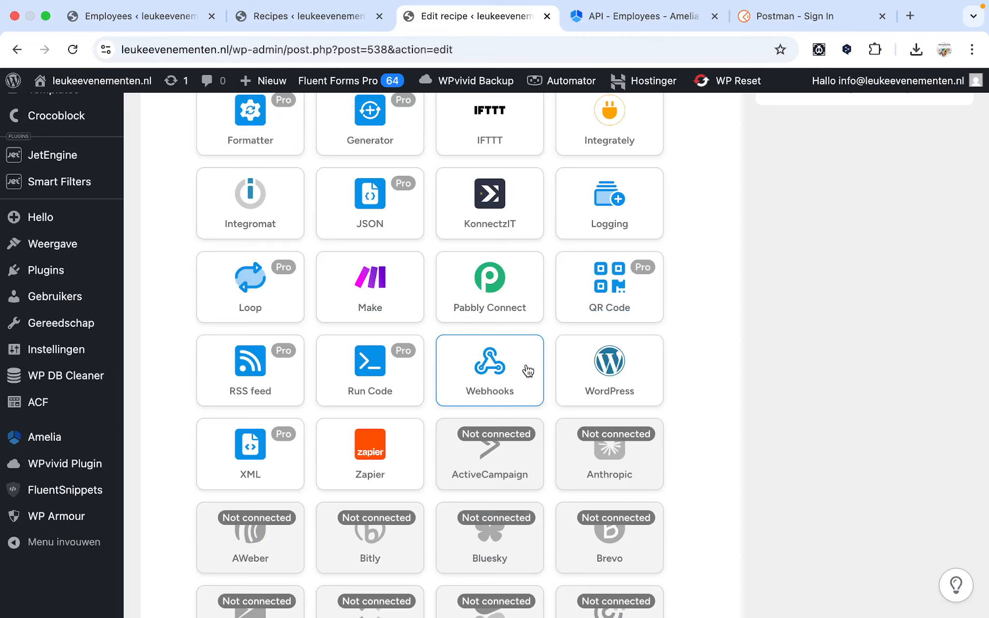
left_click(528, 370)
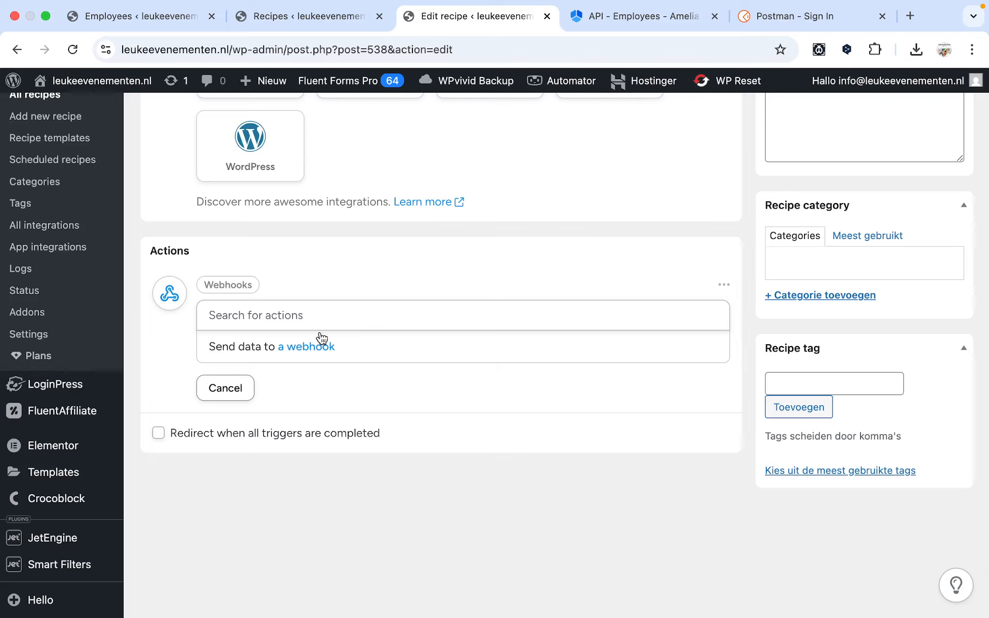
left_click(314, 349)
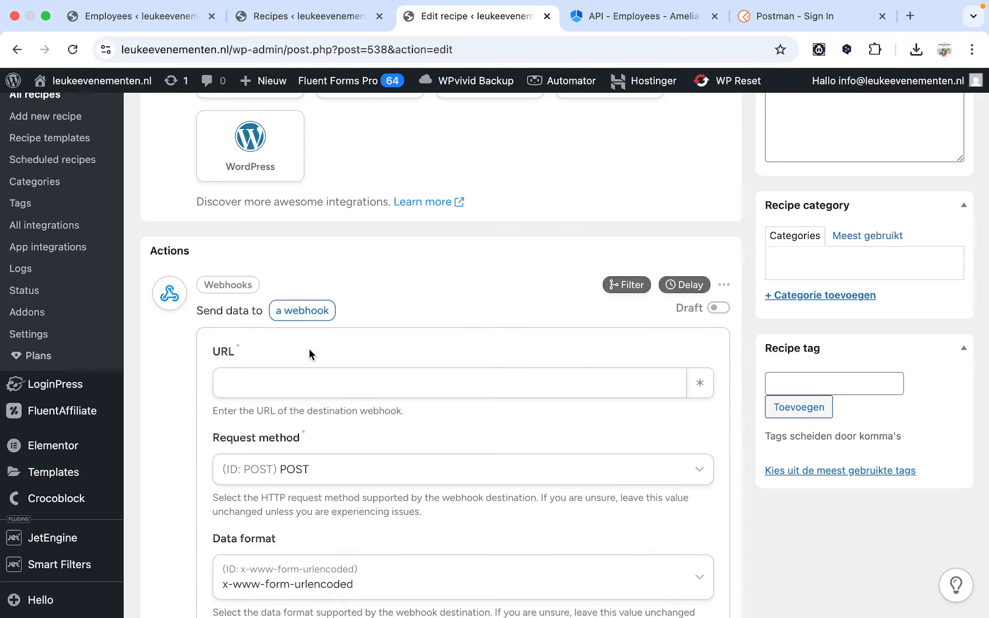
scroll(317, 471, "down", 3)
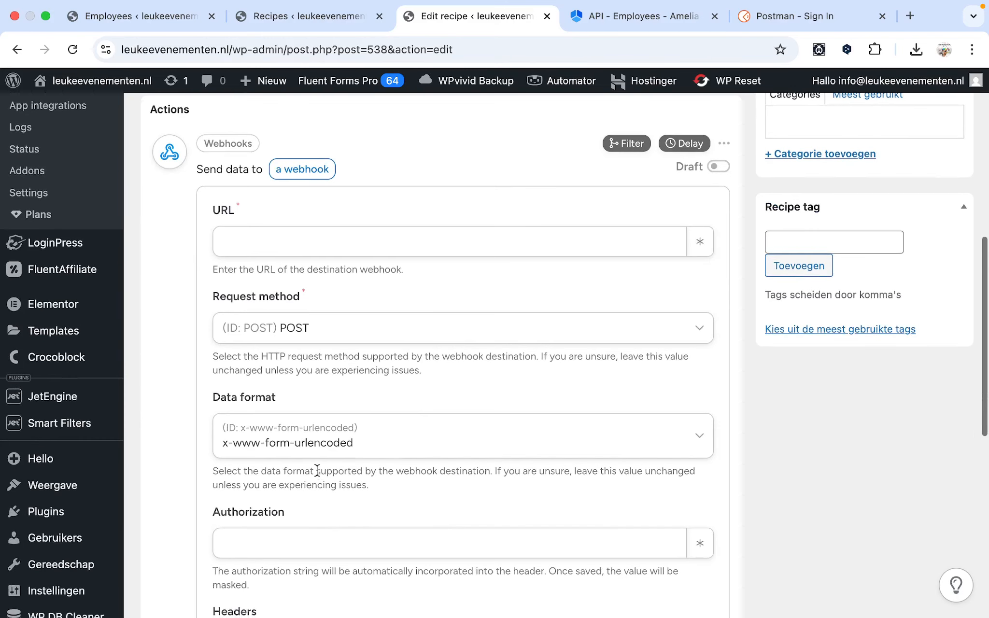
left_click(360, 442)
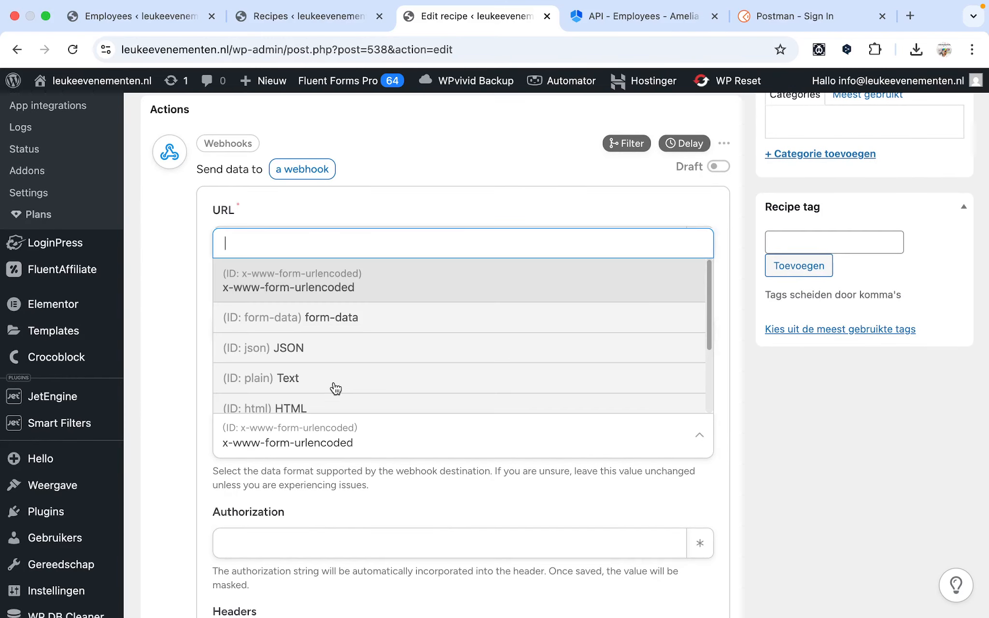
left_click(334, 356)
scroll(319, 488, "down", 3)
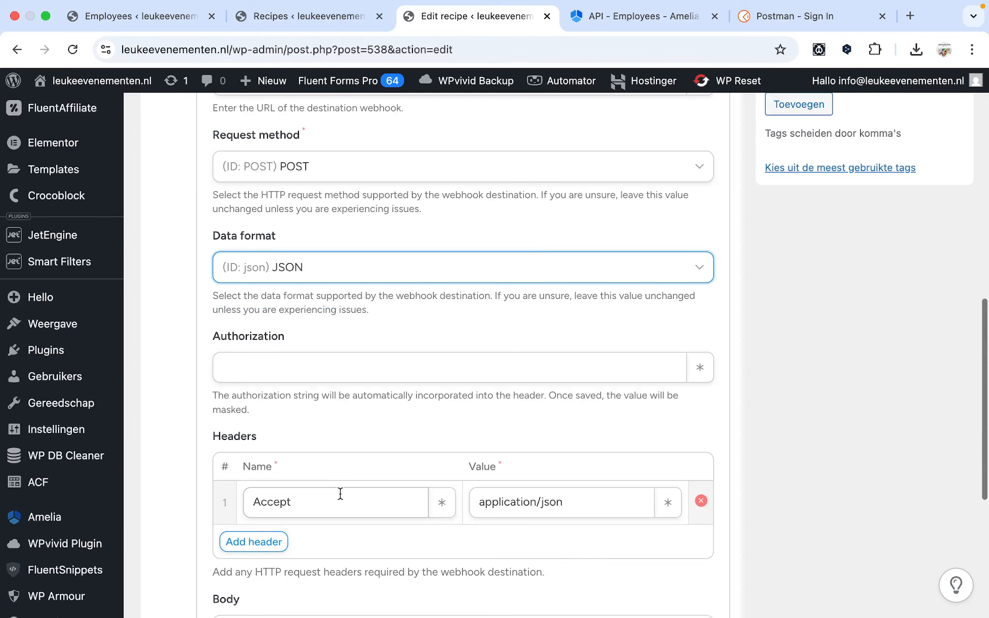
- Add a second webhook header named Amelia and paste the API key as its value
left_click(266, 542)
scroll(295, 516, "down", 2)
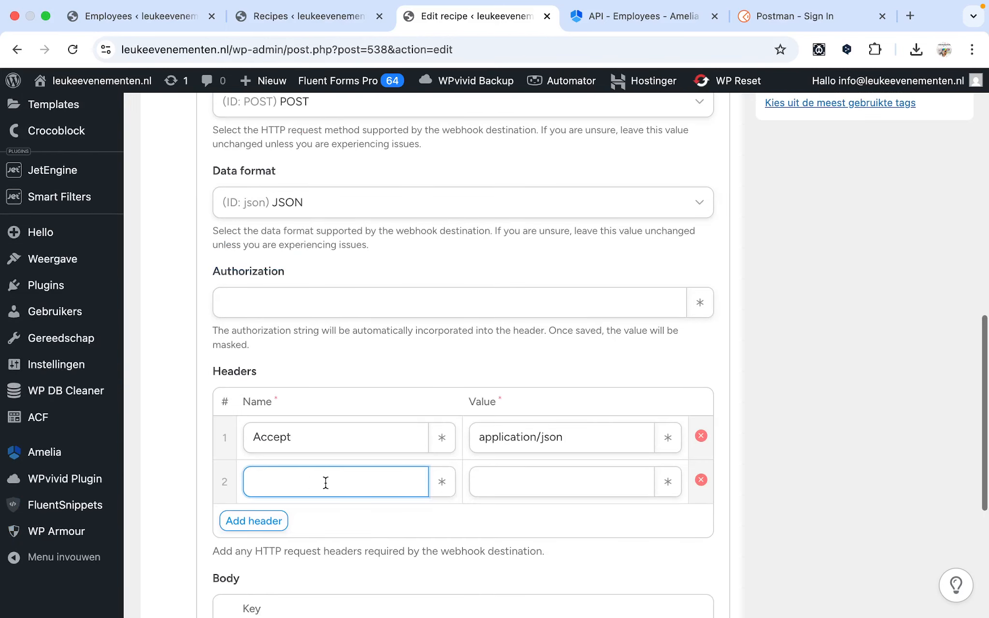
type("Ameli")
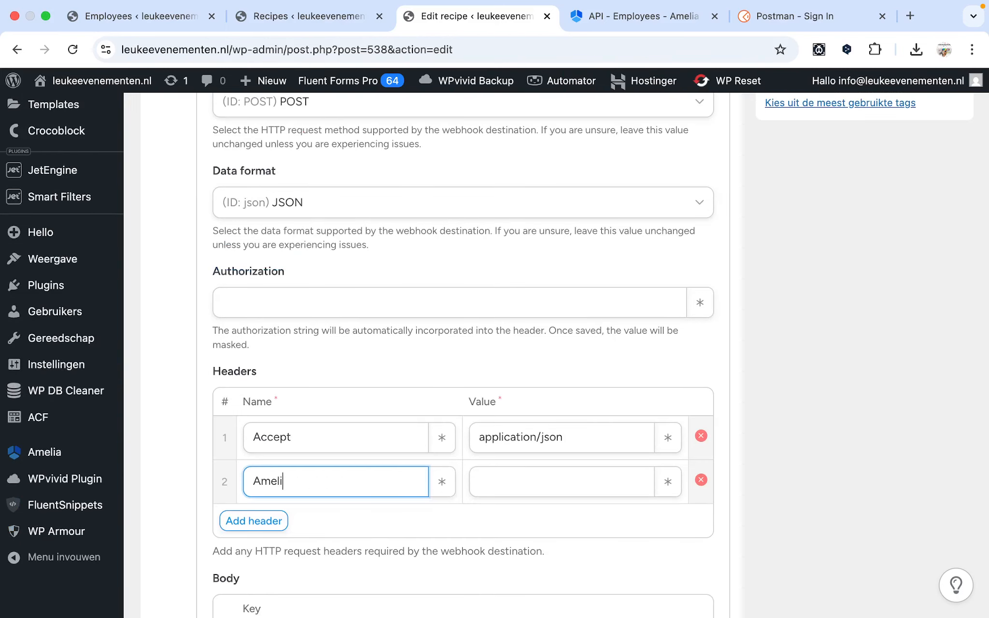
type("a")
left_click(486, 478)
right_click(485, 478)
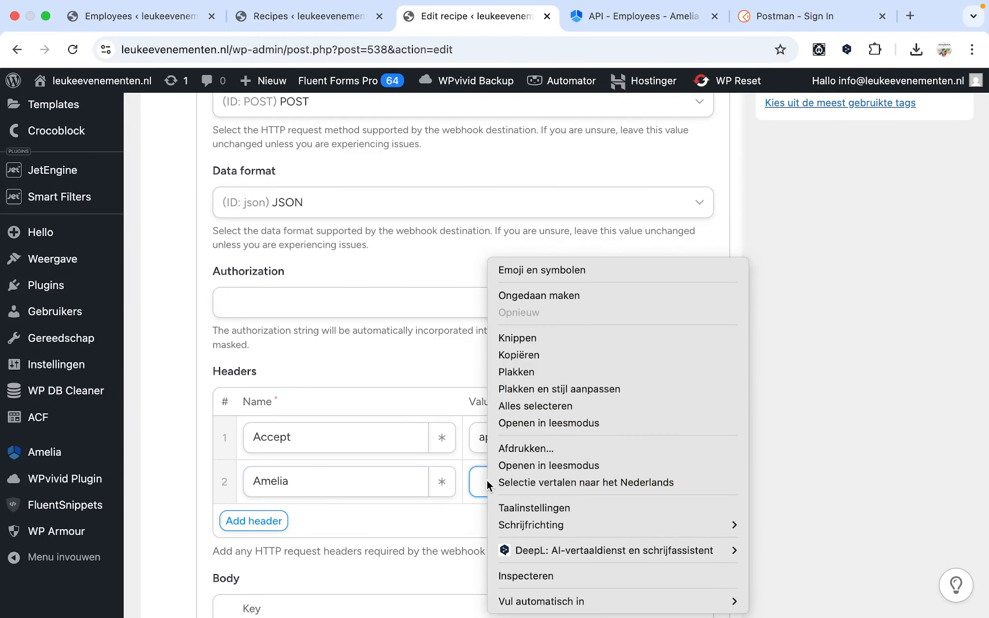
left_click(516, 371)
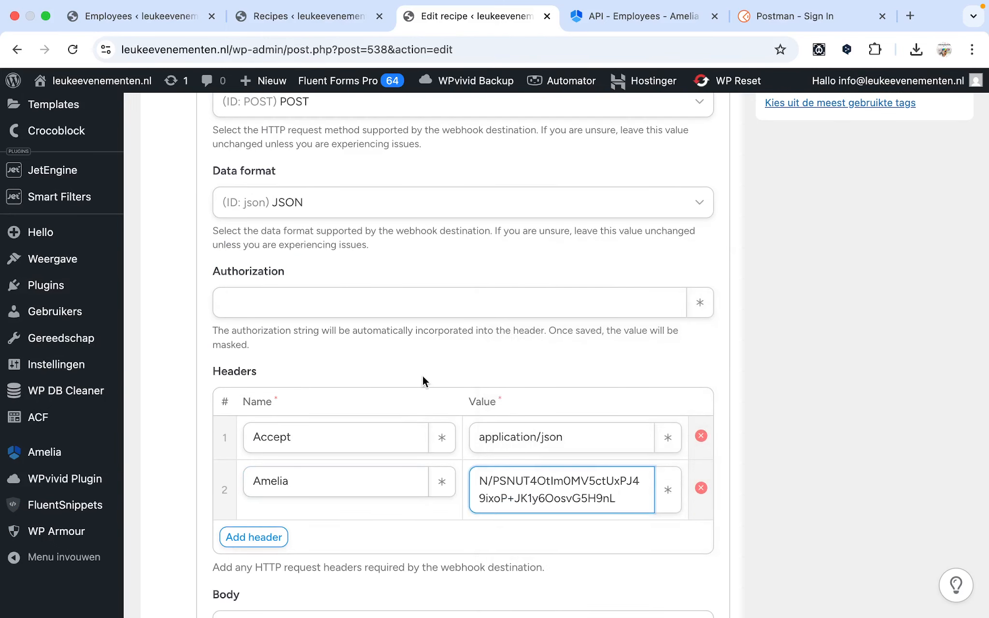
- Find the Delete employee endpoint in the Amelia API documentation and select its /users/providers/delete/ path without the provider_id placeholder
scroll(423, 376, "up", 5)
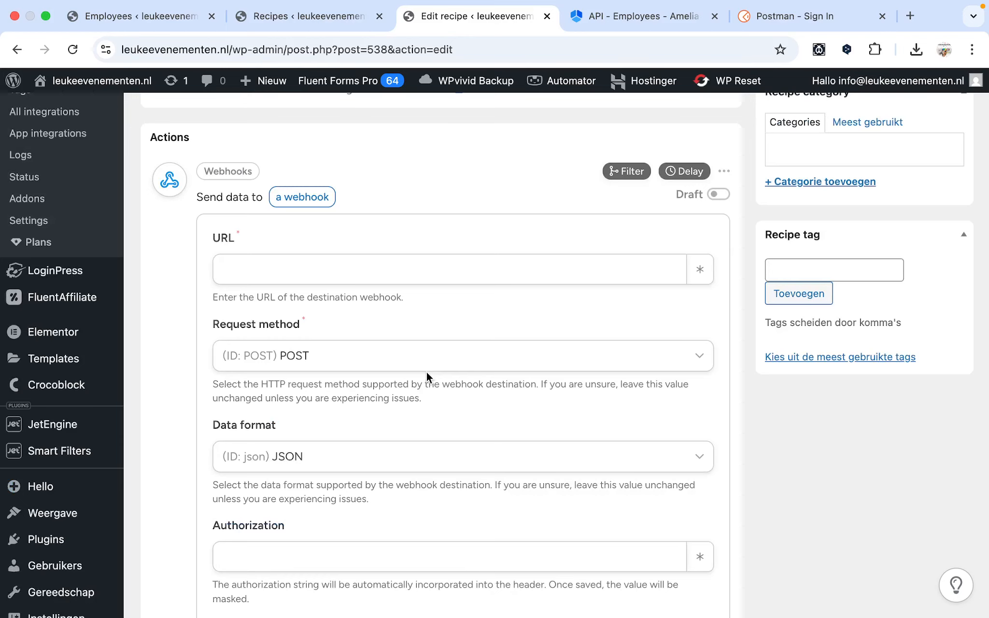
key("ctrl+Tab")
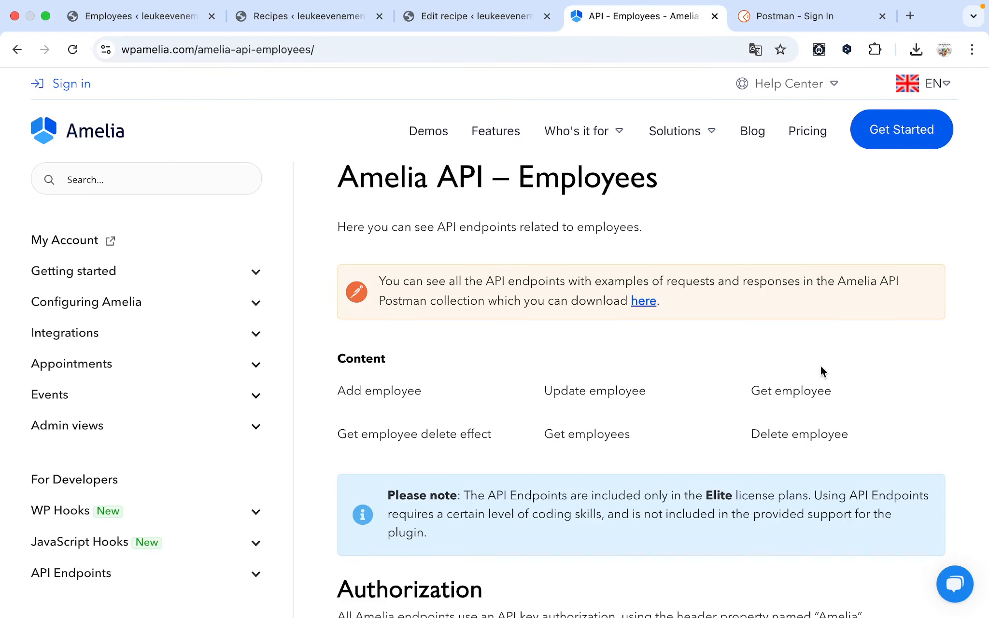
left_click(820, 433)
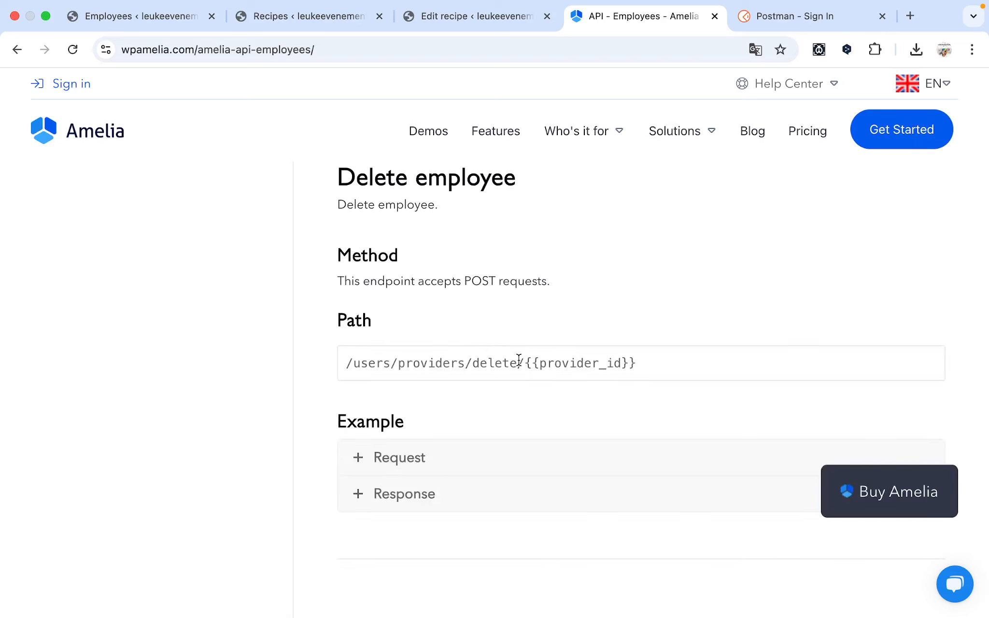
left_click_drag(525, 362, 264, 352)
left_click(264, 352)
left_click_drag(638, 365, 336, 359)
left_click(530, 349)
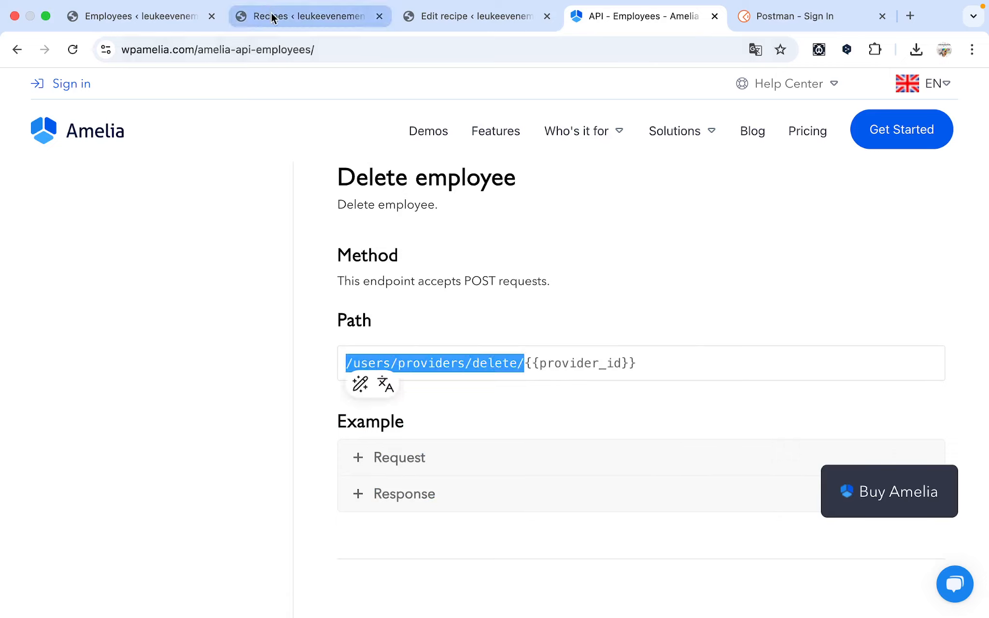
- Copy the API base URL from Amelia's API key settings and save those settings
left_click(177, 14)
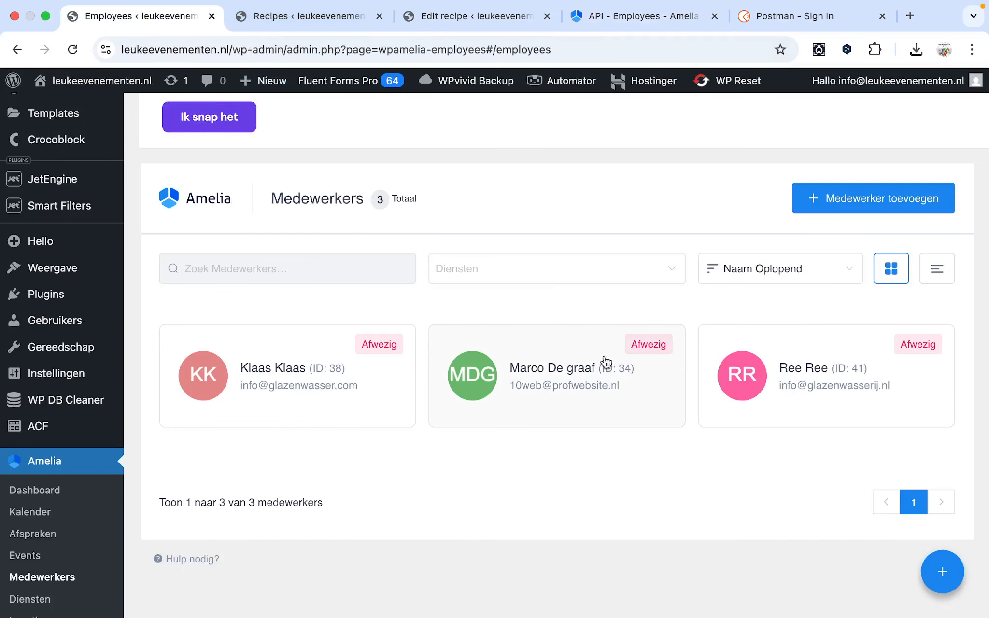
left_click(497, 16)
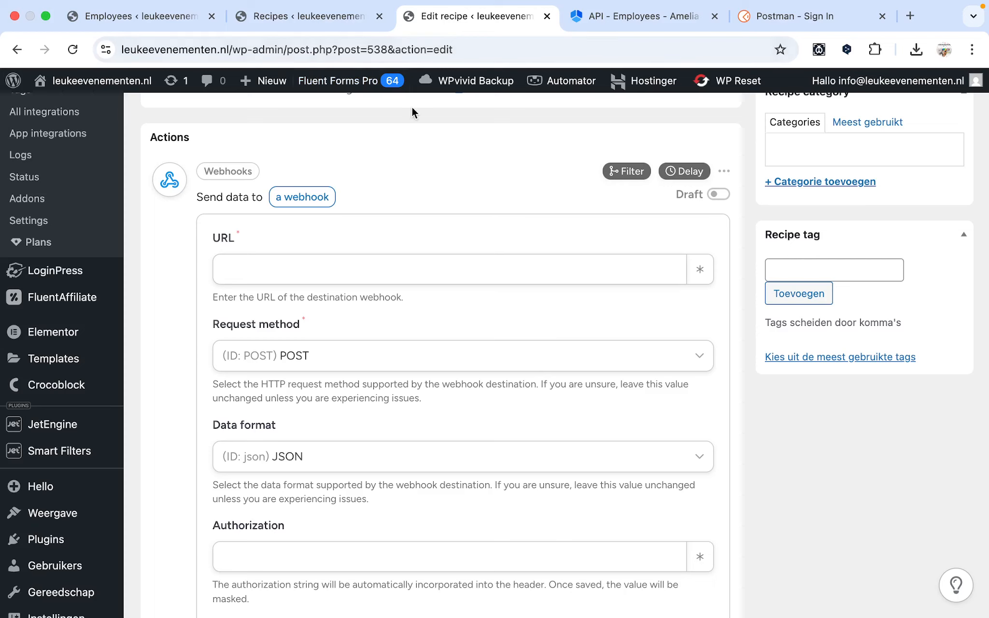
left_click(296, 24)
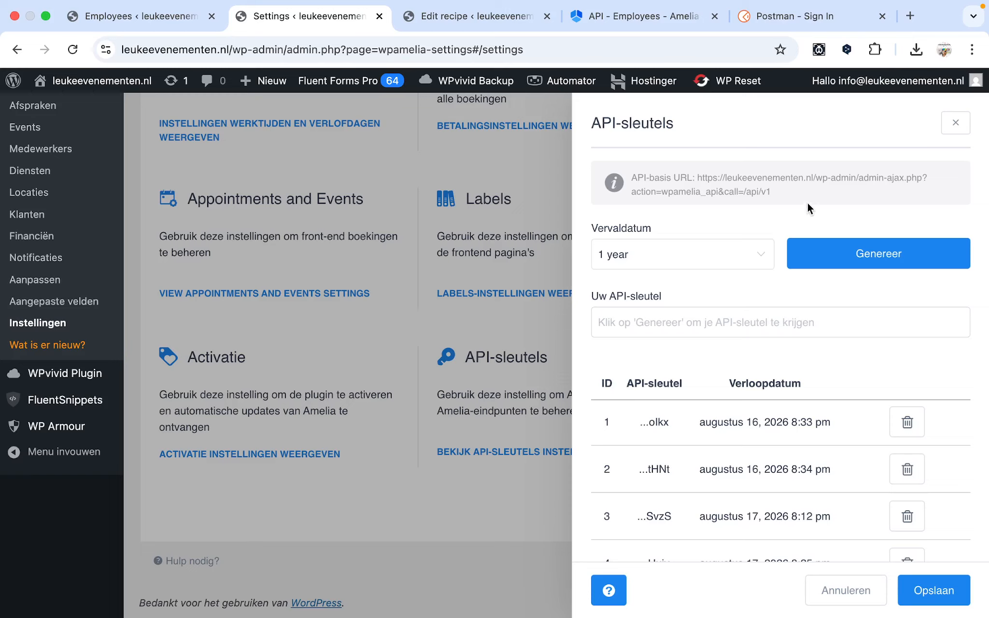
left_click_drag(780, 193, 693, 180)
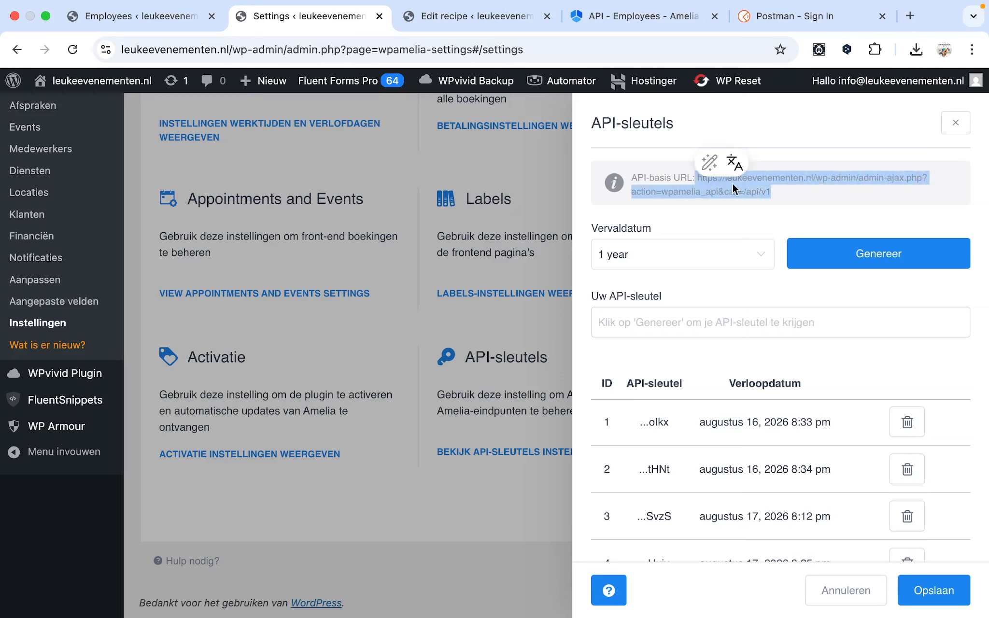
left_click(740, 181)
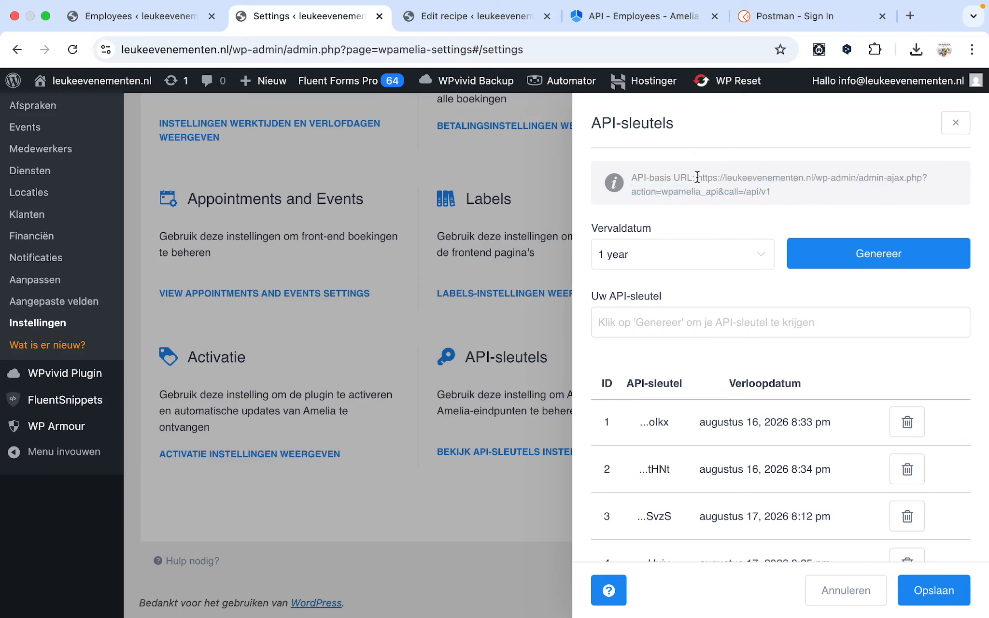
left_click_drag(697, 177, 765, 193)
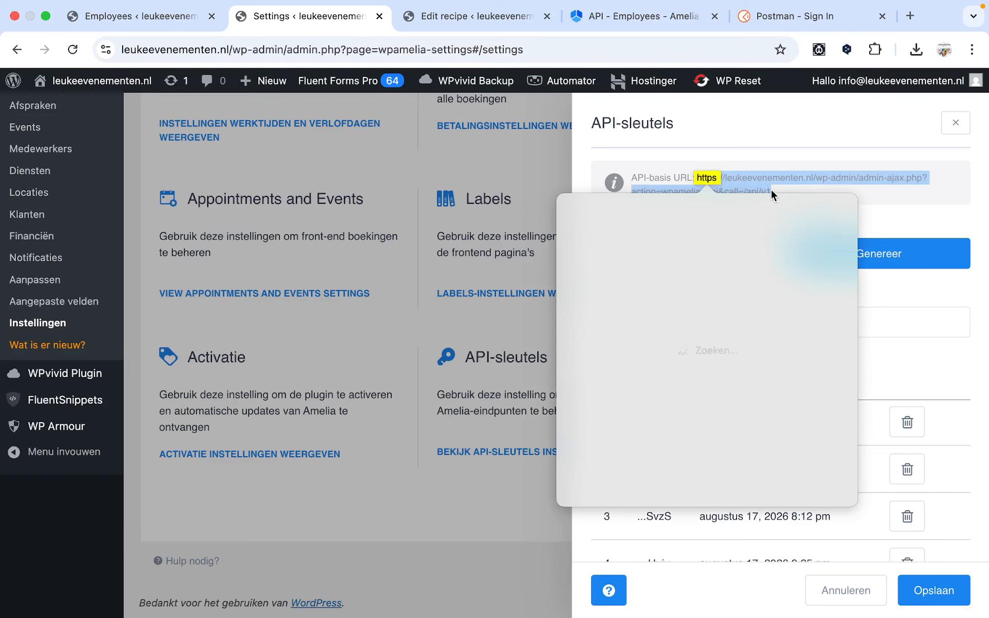
left_click(765, 183)
right_click(764, 181)
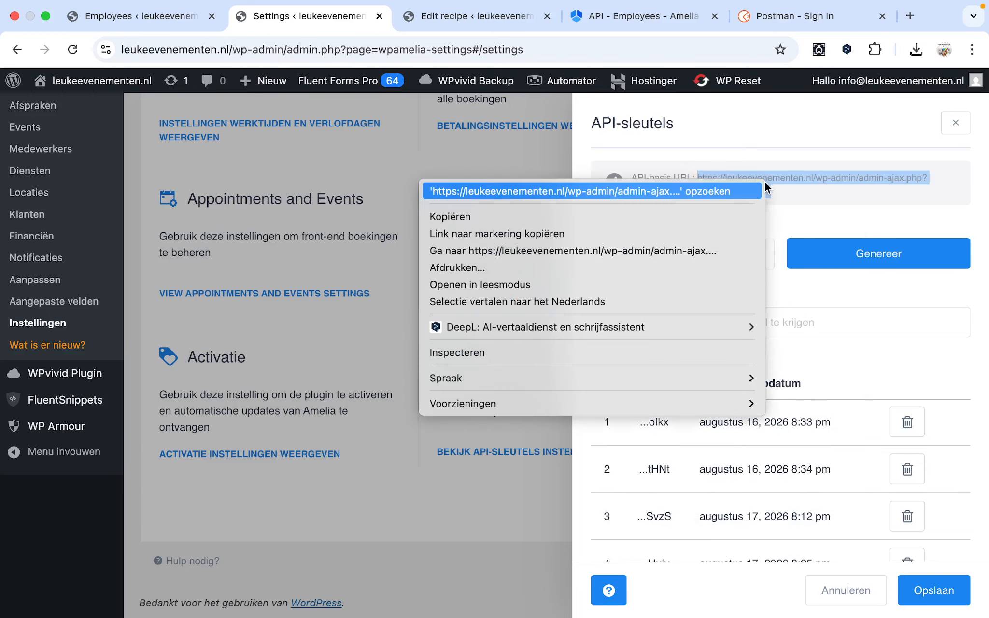
left_click(712, 216)
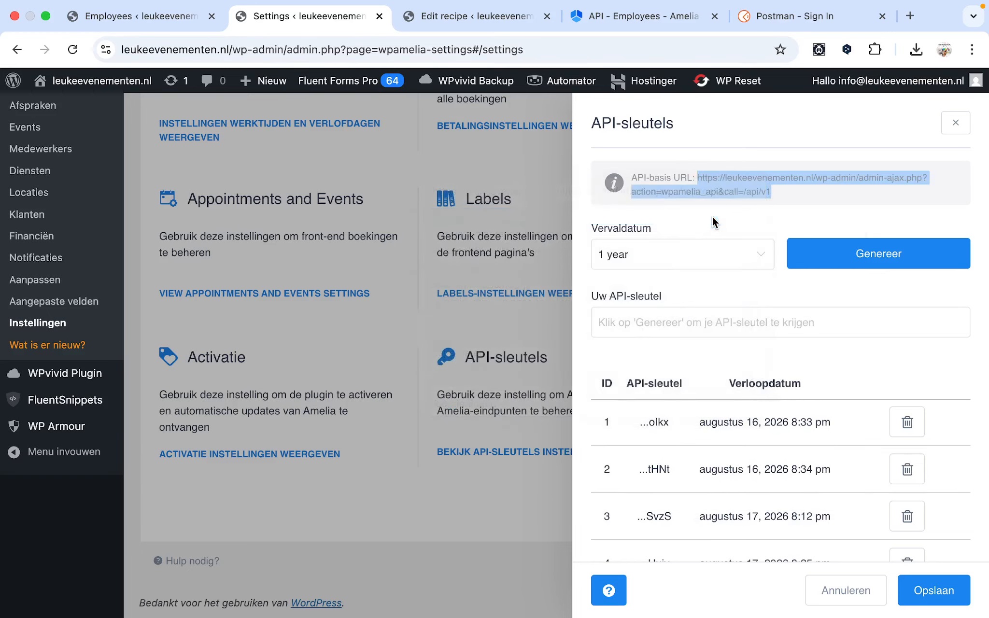
left_click(700, 177)
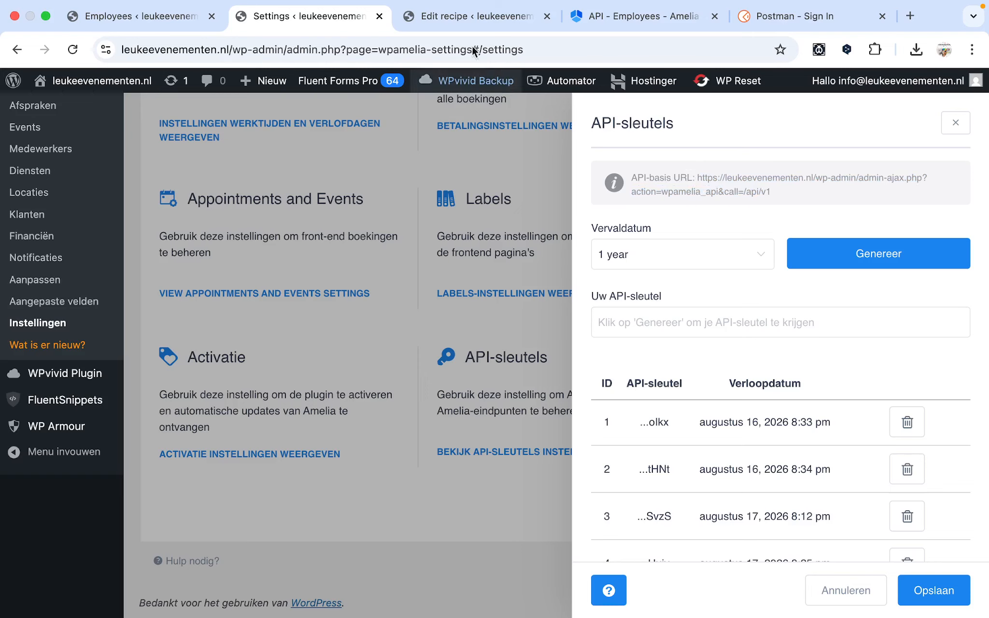
left_click(956, 600)
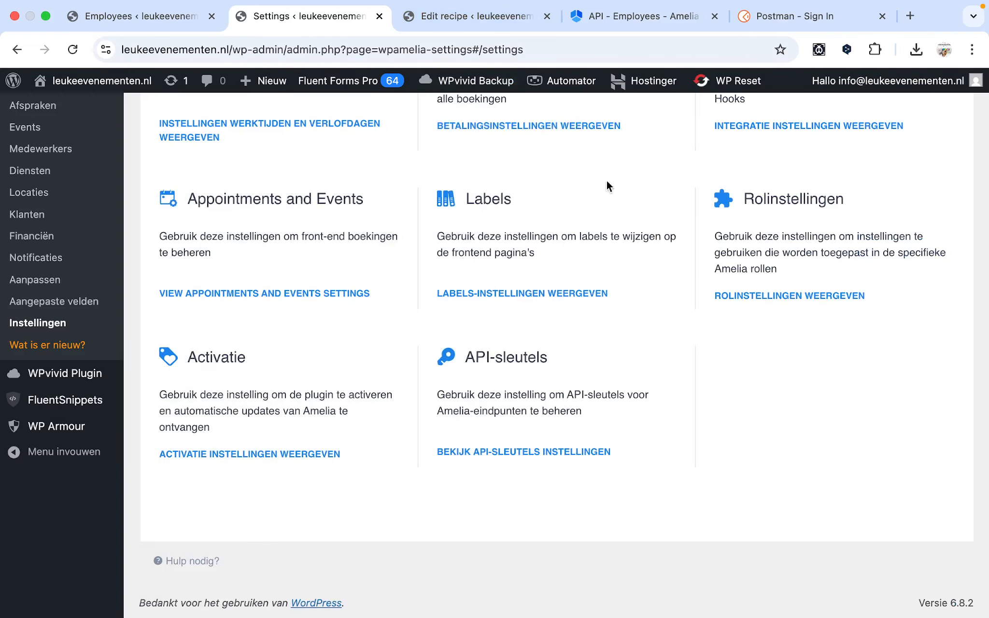
left_click(468, 17)
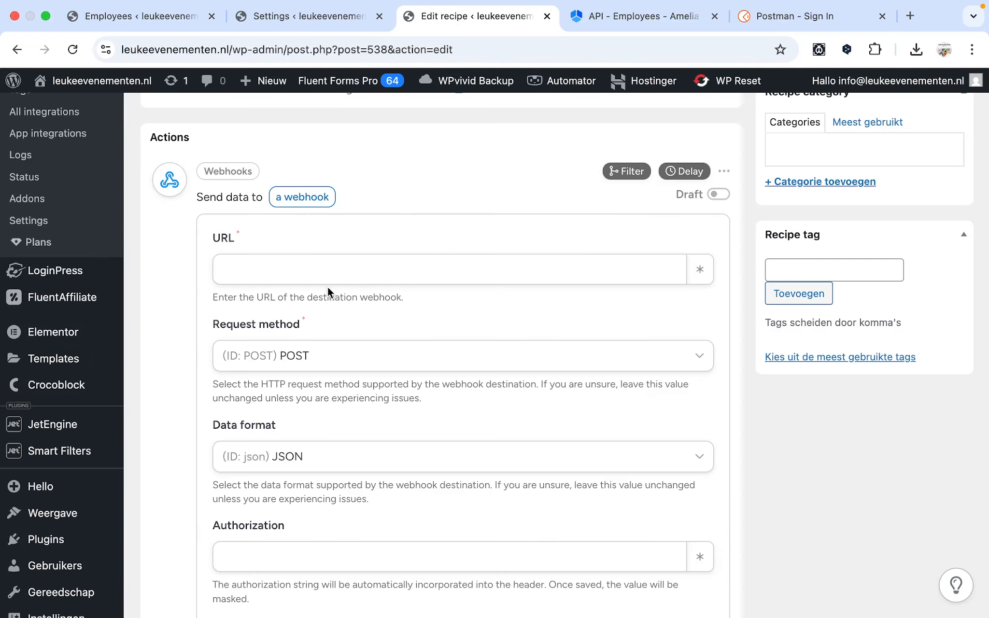
right_click(235, 270)
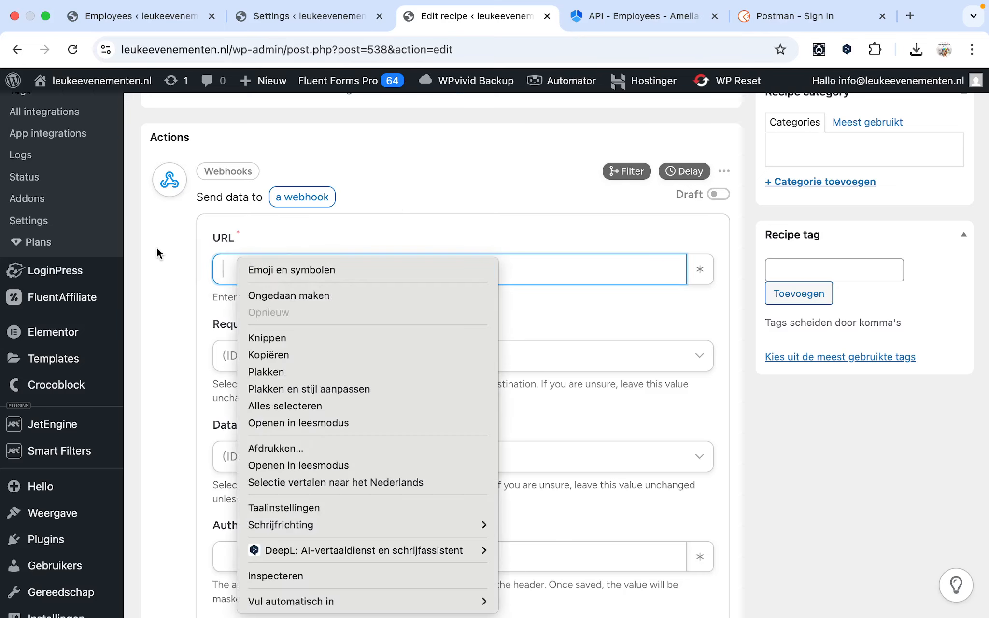
left_click(209, 267)
right_click(234, 266)
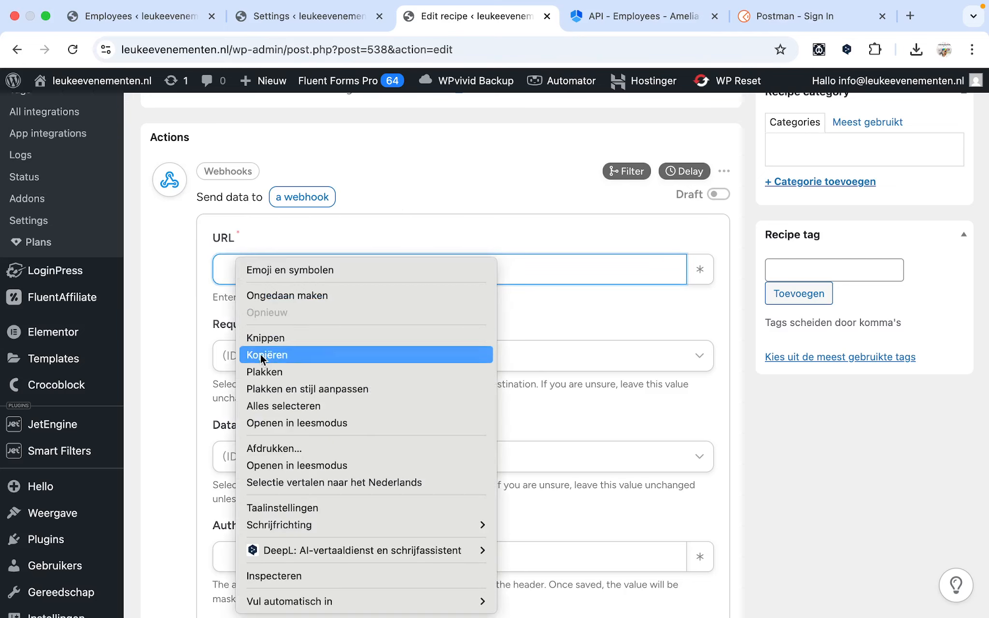
left_click(263, 373)
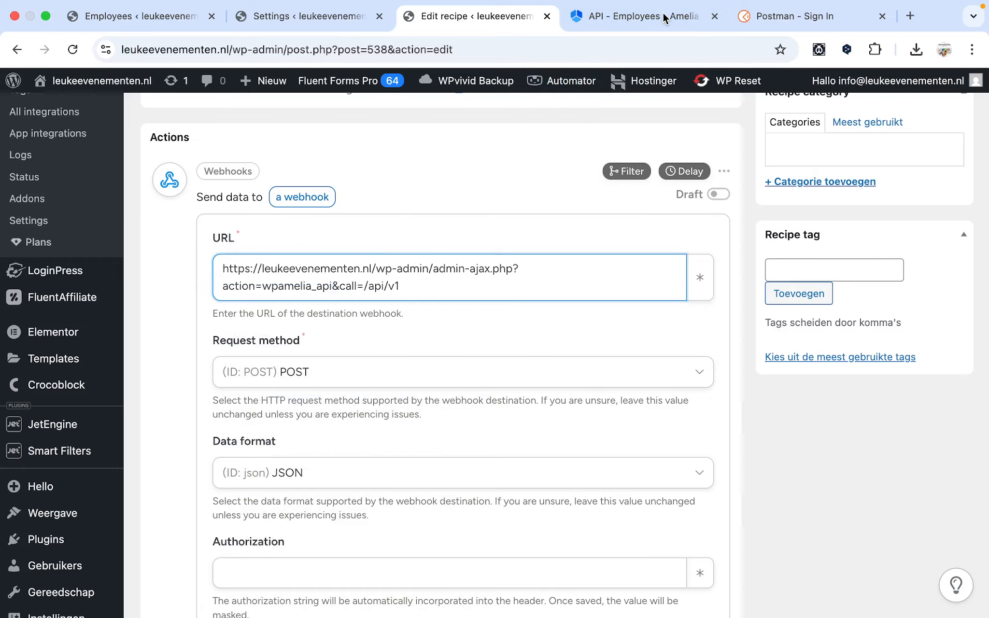
- Copy the /users/providers/delete/ path from the API documentation and append it to the webhook URL, removing the extra slash and space
left_click(661, 17)
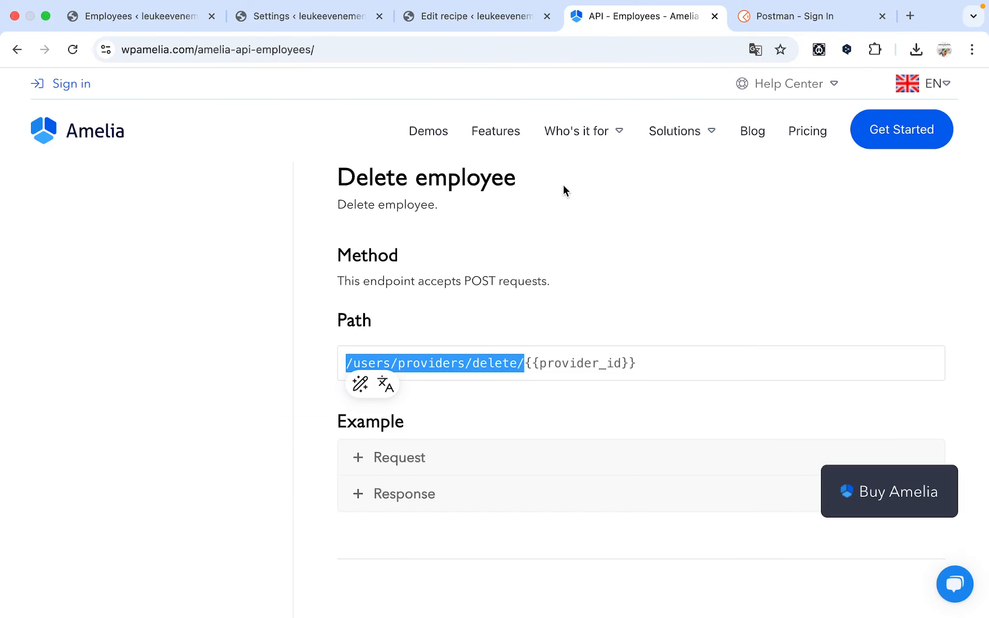
right_click(502, 361)
left_click(515, 396)
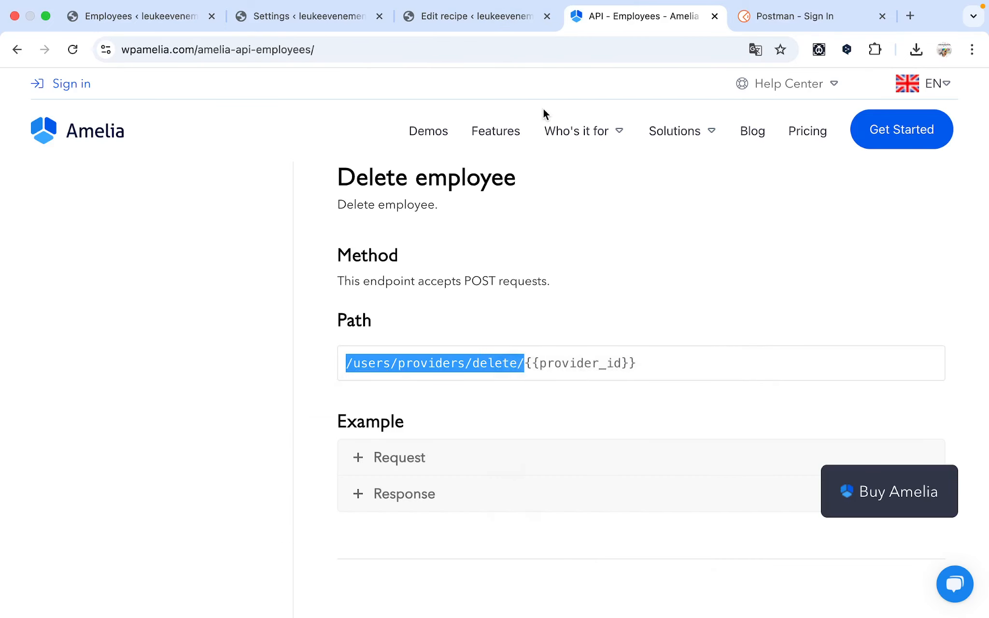
left_click(493, 10)
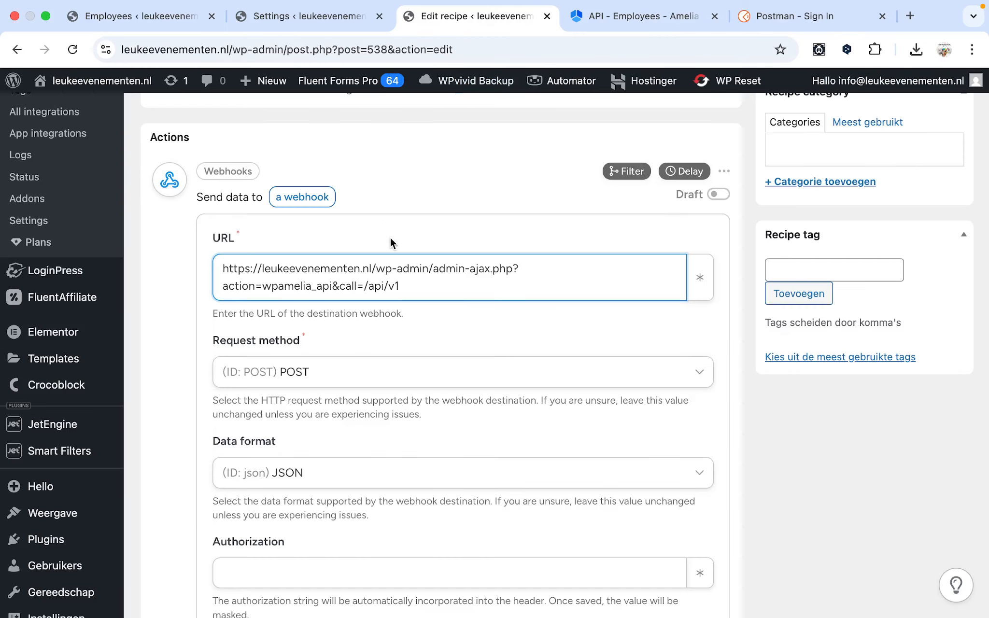
type("/")
right_click(422, 284)
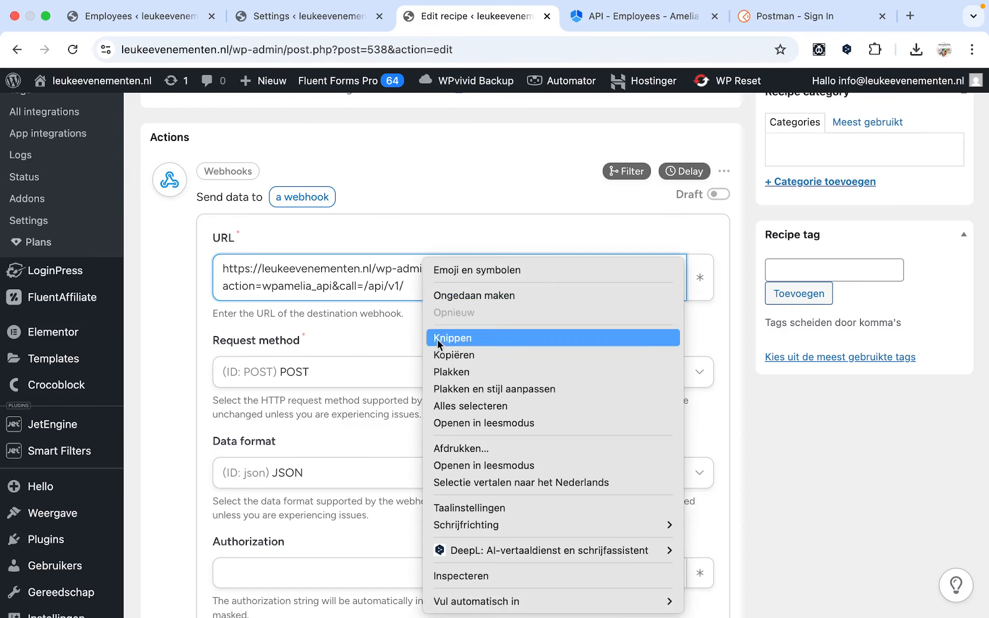
left_click(441, 371)
left_click(414, 285)
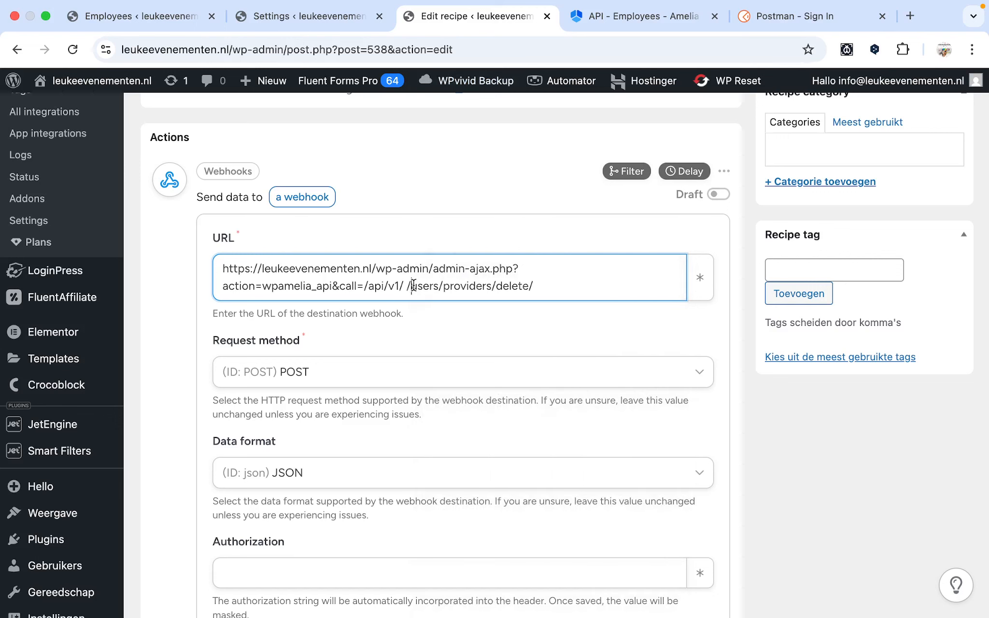
key("BackSpace")
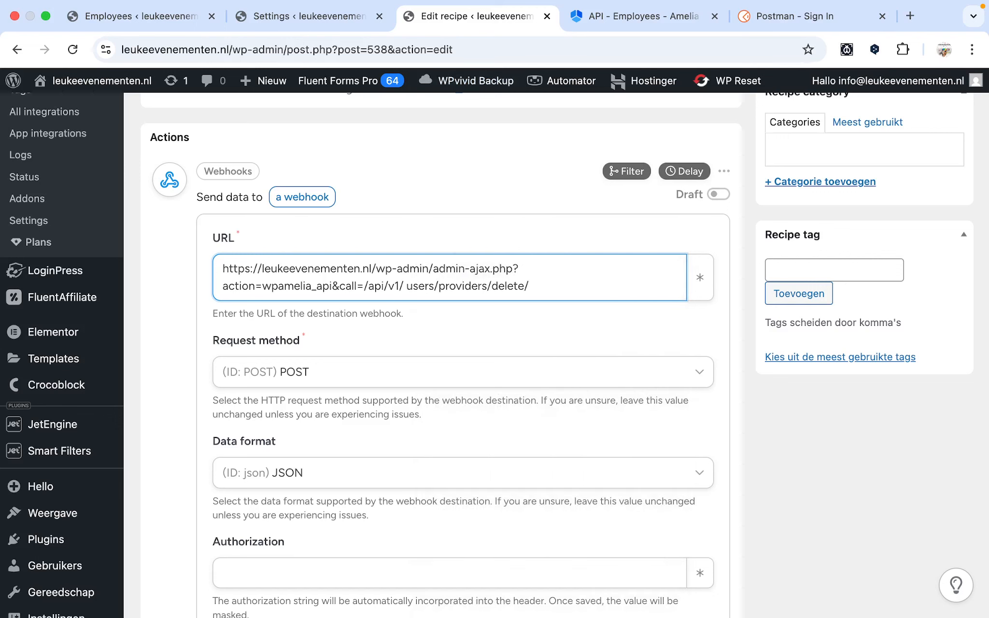
key("BackSpace")
- Look up the second employee's ID in the Amelia employees list and append 34 to the webhook URL
left_click(558, 280)
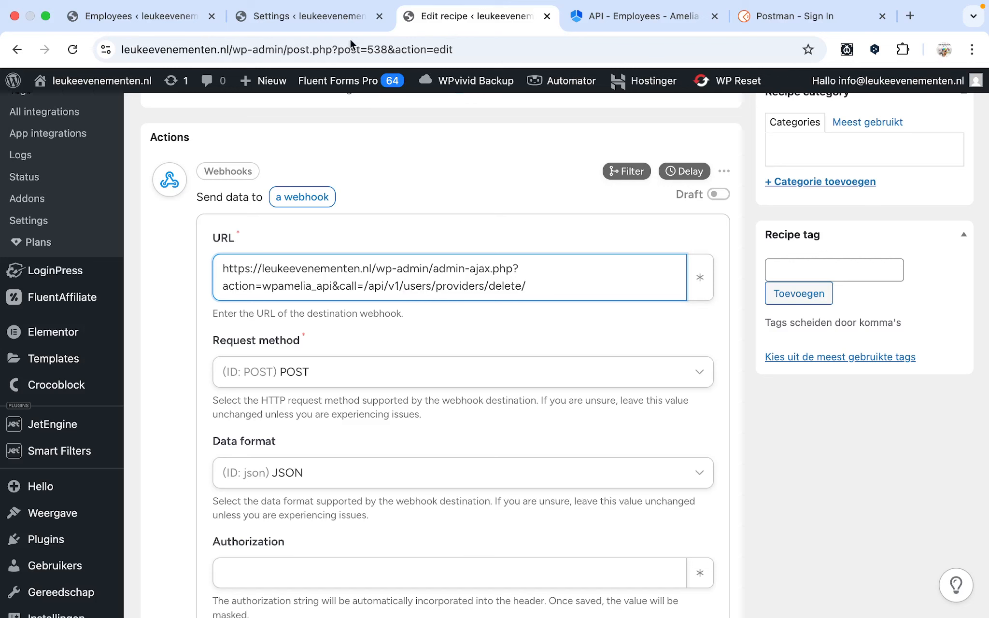
left_click_drag(165, 39, 333, 36)
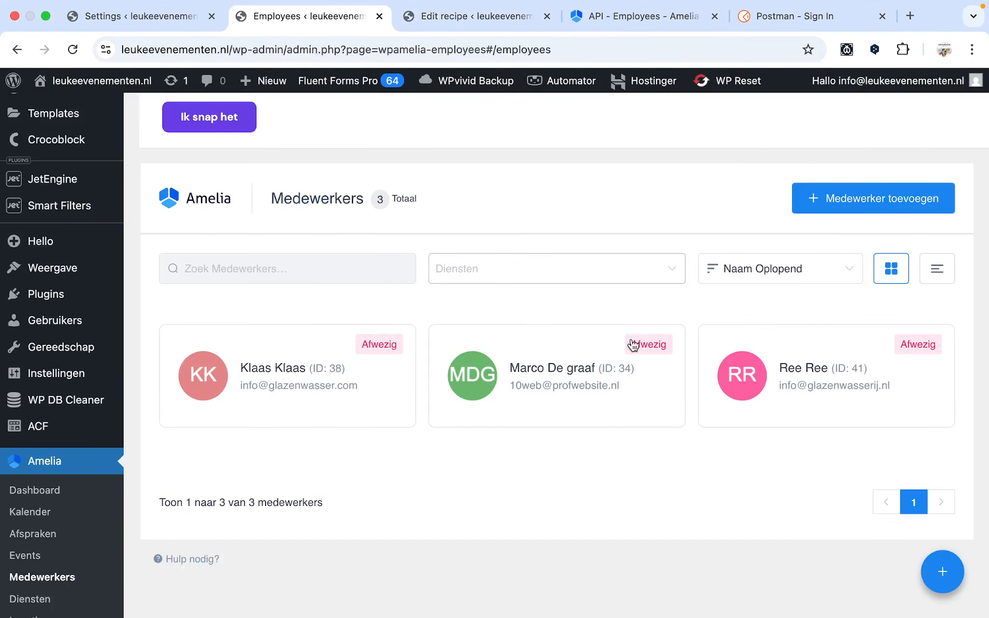
left_click(490, 16)
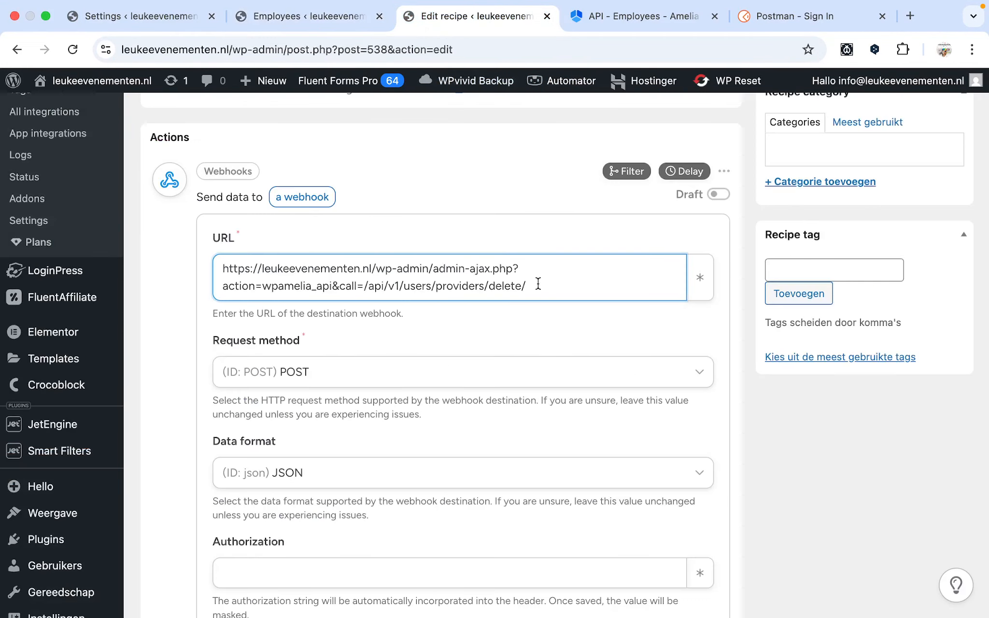
type("34")
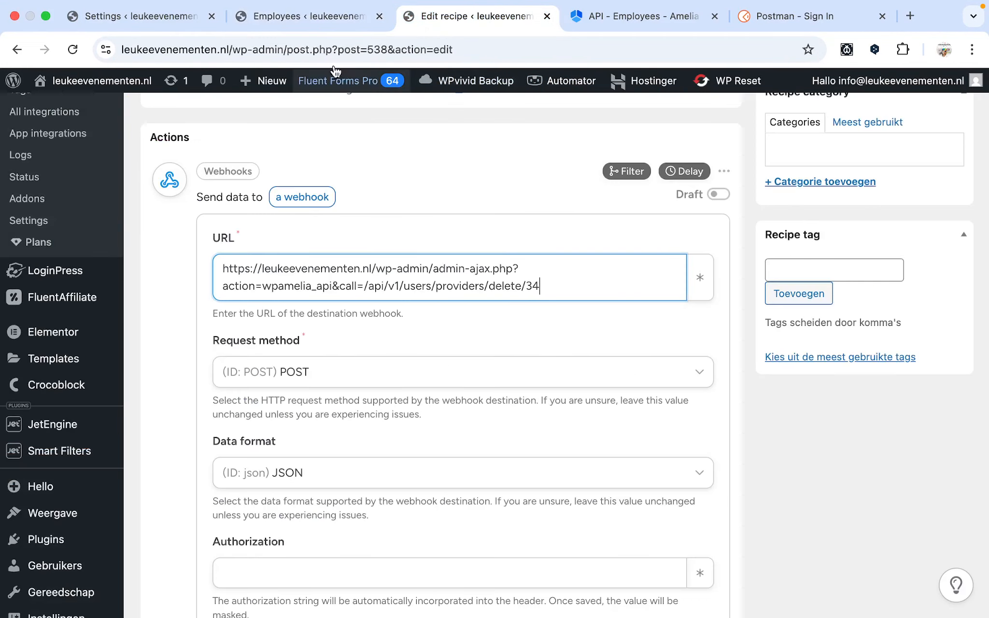
- Recheck the chosen employee's ID in the Amelia employees list and return to the recipe
left_click(313, 19)
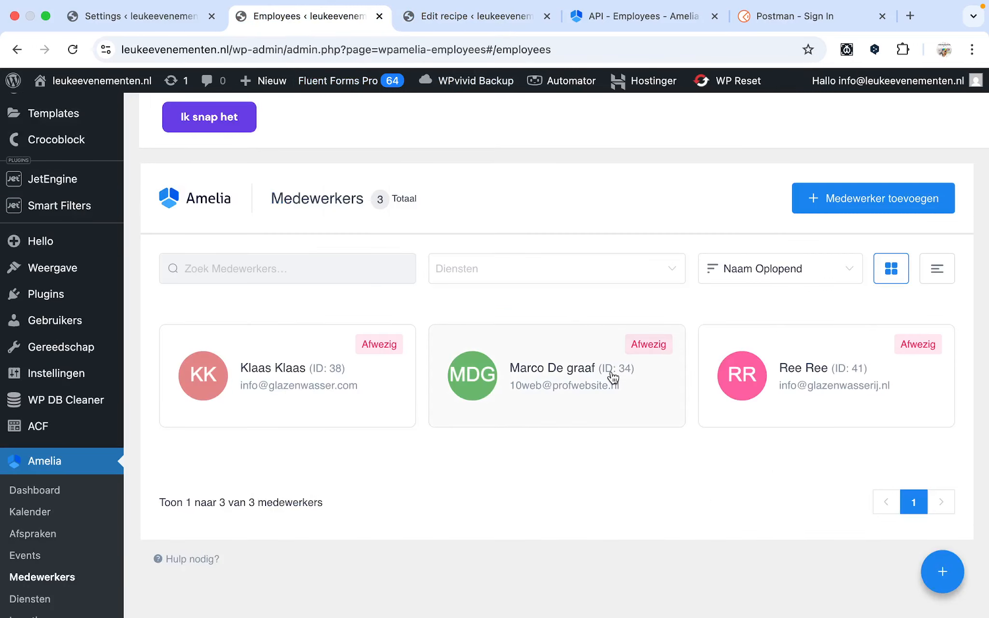
scroll(613, 376, "up", 5)
scroll(612, 377, "up", 3)
scroll(609, 371, "down", 8)
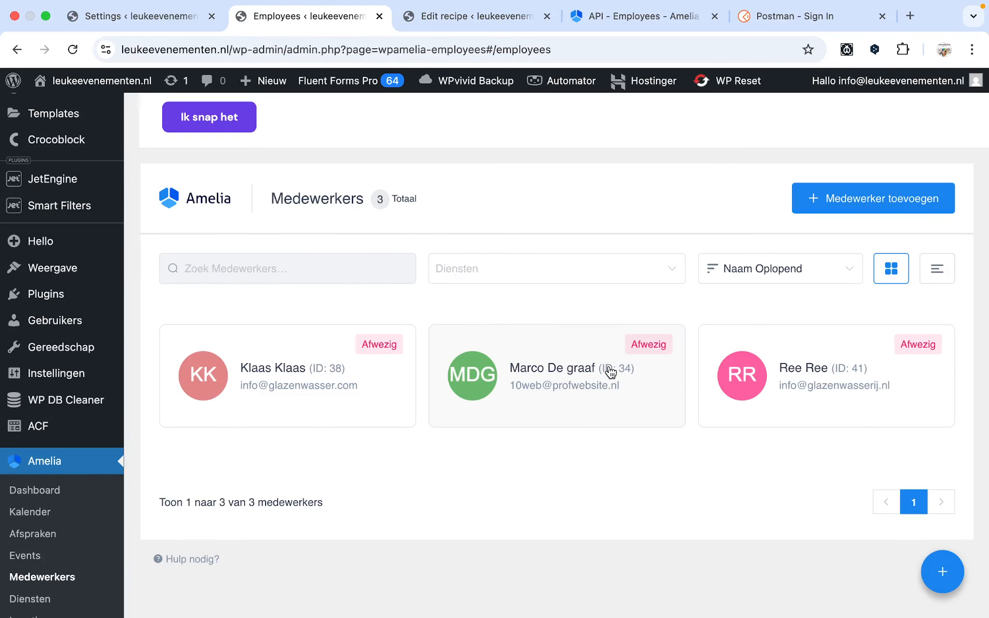
left_click(465, 15)
mouse_move(476, 81)
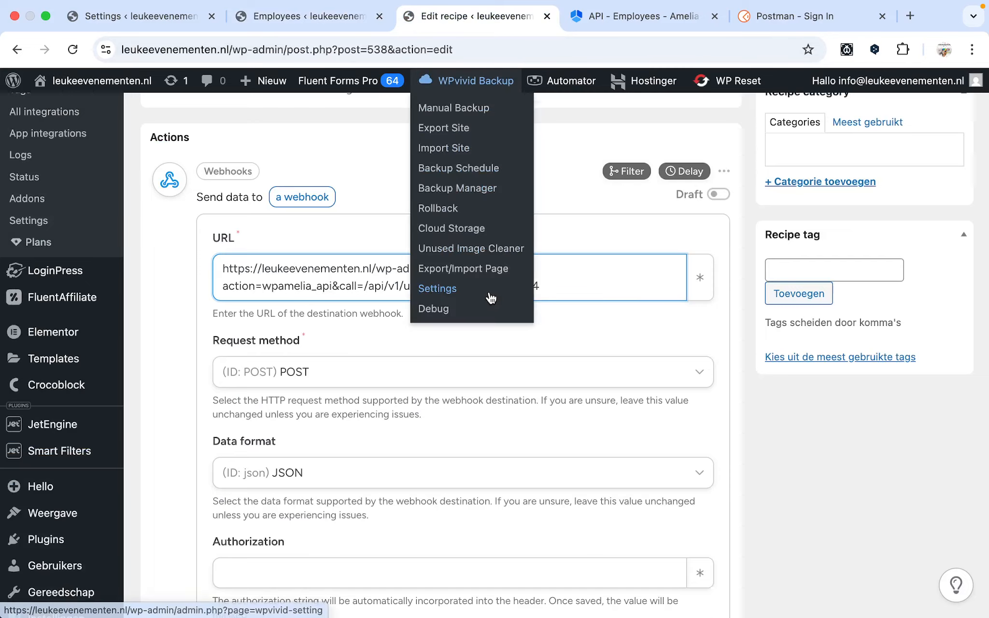
- Send a test of the webhook to delete employee 34 and review the response
scroll(567, 434, "down", 1)
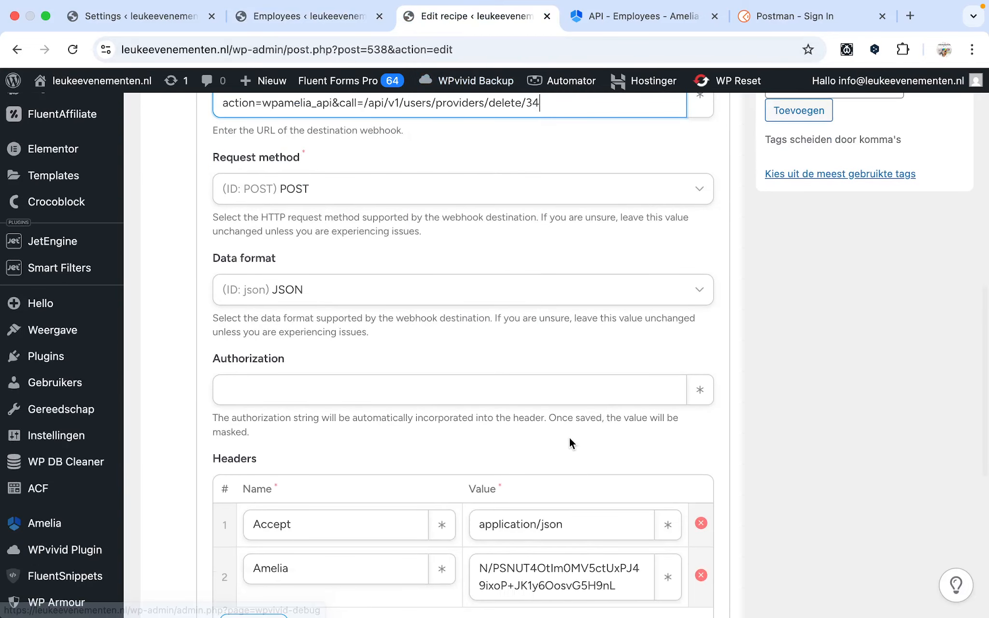
scroll(569, 436, "down", 3)
scroll(569, 436, "down", 7)
scroll(568, 435, "down", 5)
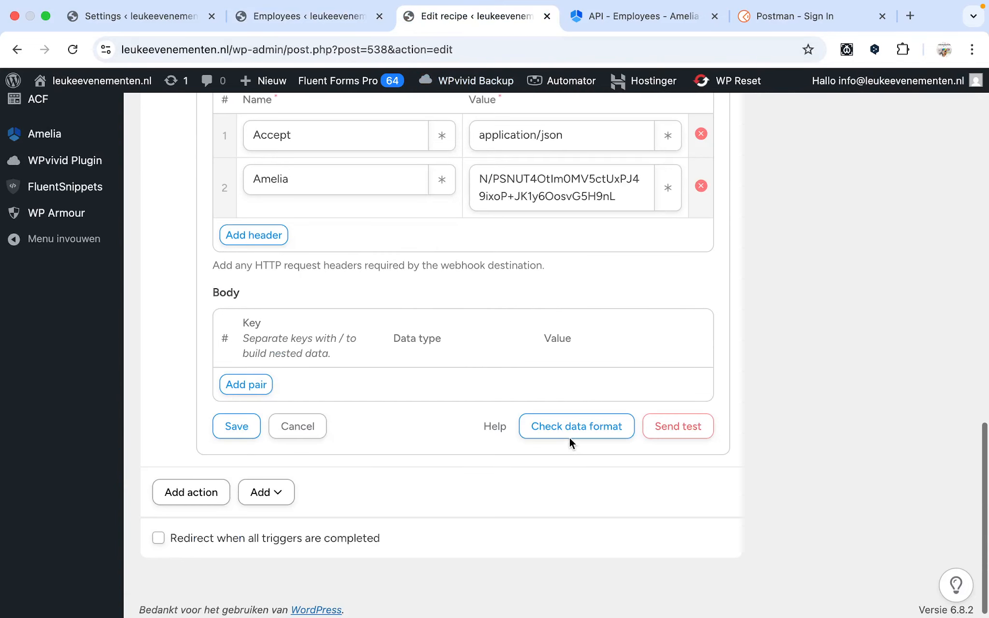
left_click(658, 424)
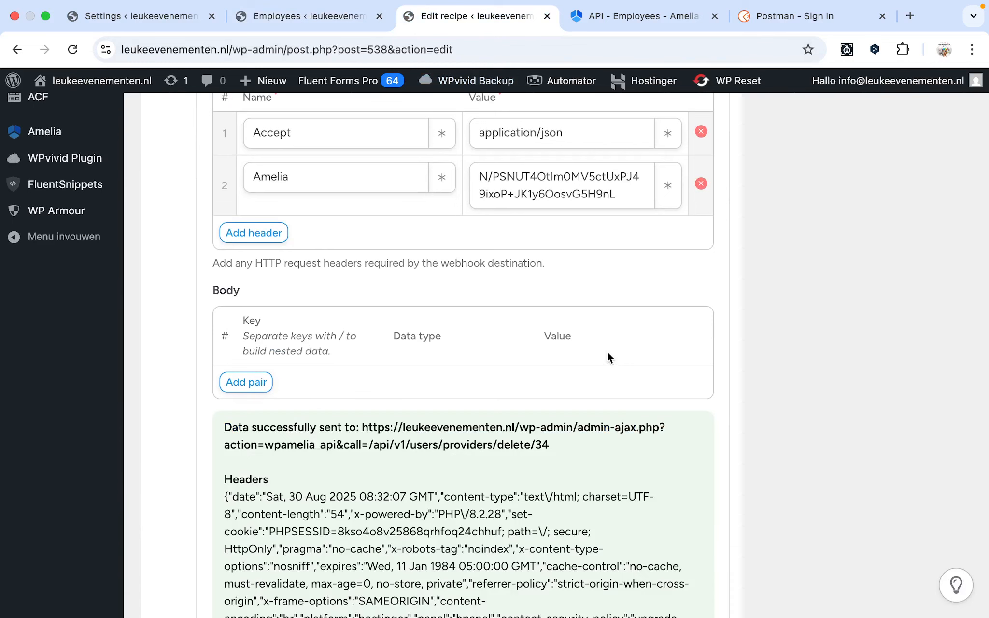
scroll(607, 351, "down", 3)
- Reload the Amelia employees list to check whether employee 34 is still there
left_click(345, 18)
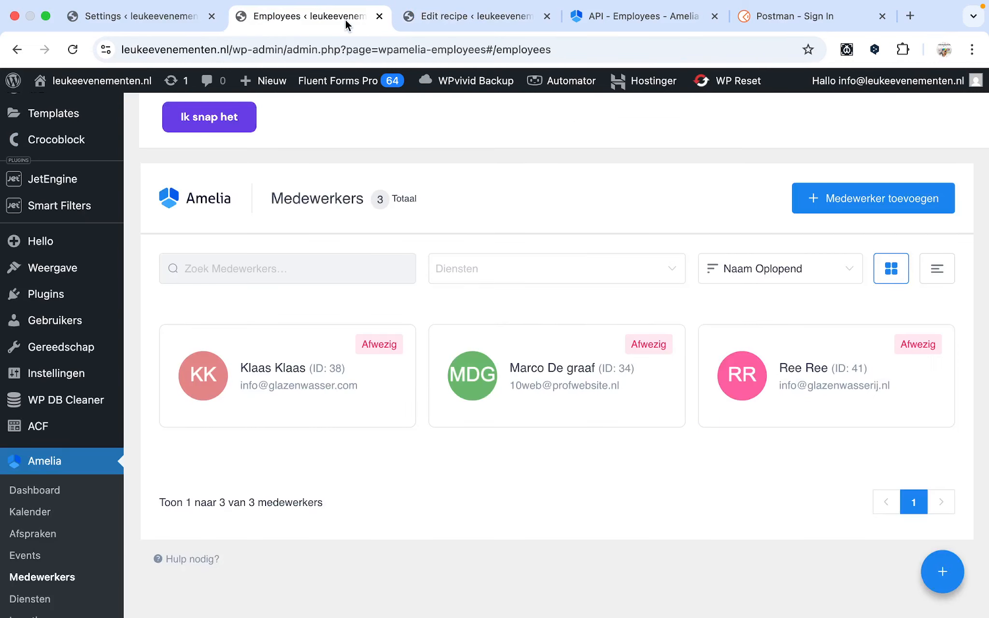
left_click(73, 49)
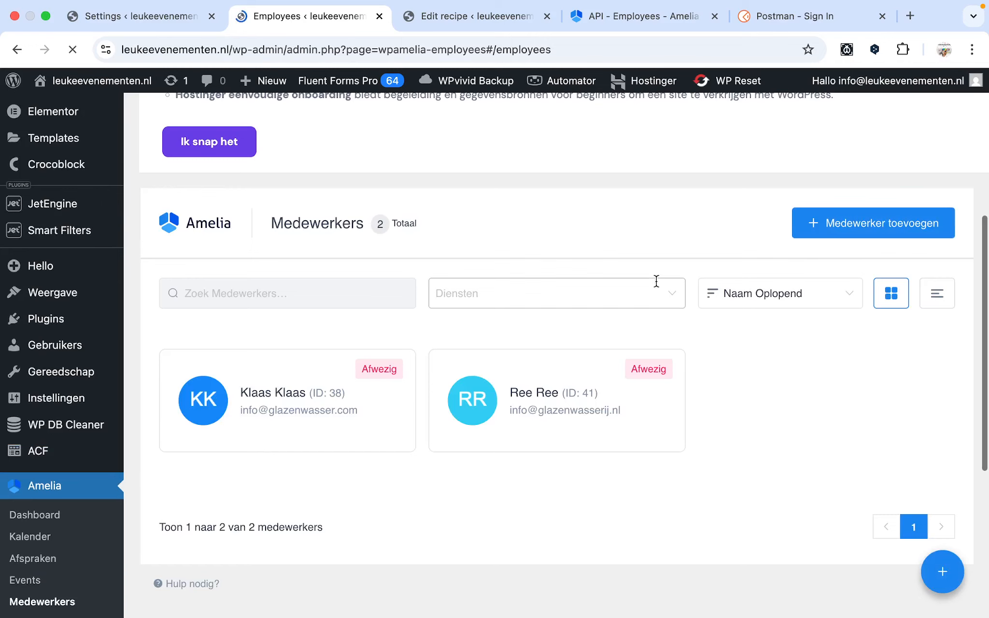
scroll(569, 177, "down", 1)
mouse_move(502, 90)
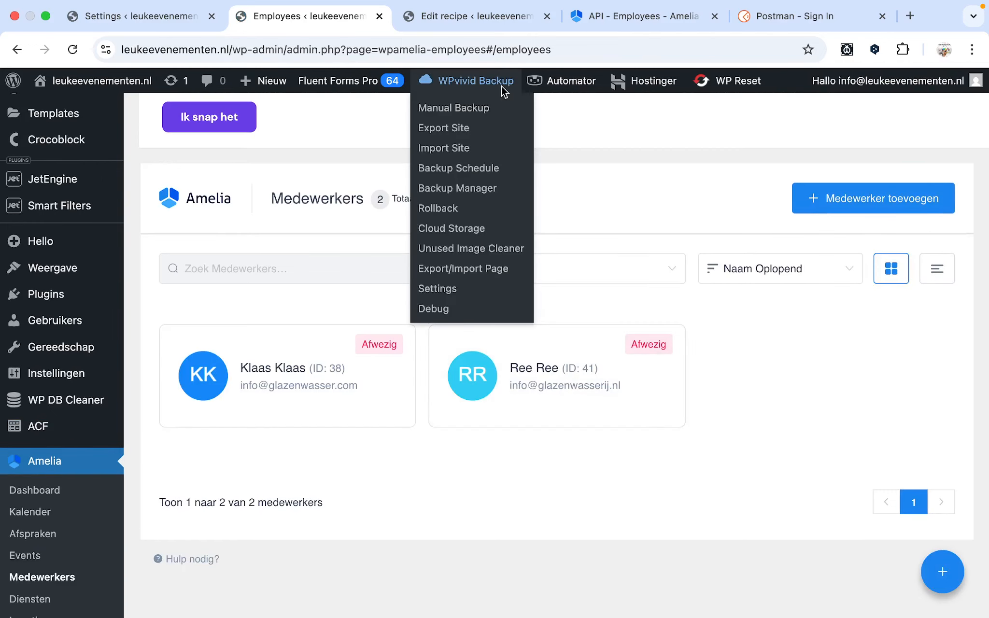
- Replace the employee ID at the end of the recipe's webhook URL with 41 and send a test
left_click(472, 18)
scroll(505, 265, "up", 9)
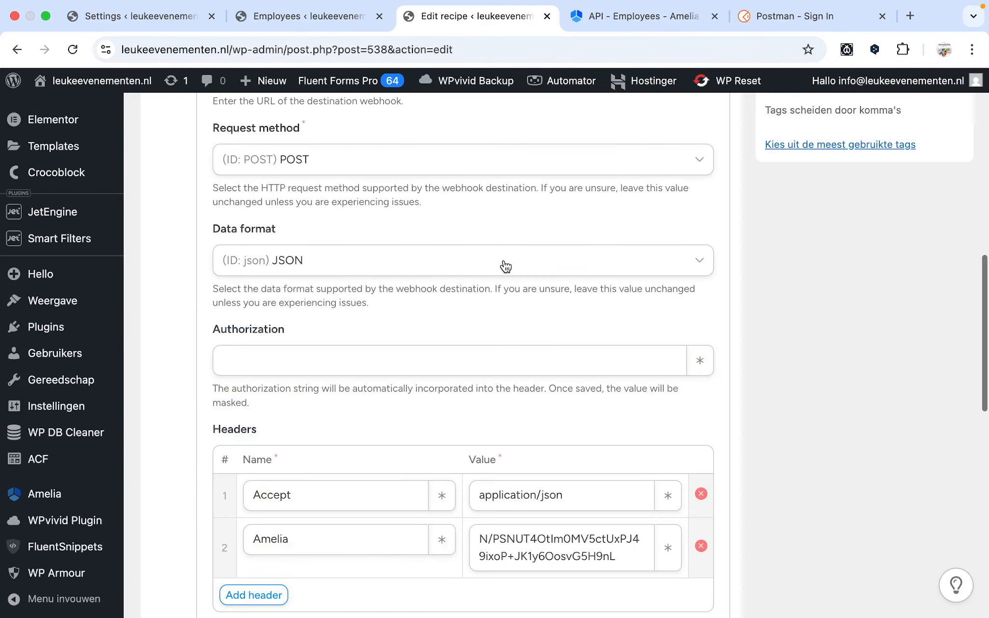
scroll(505, 266, "up", 4)
scroll(524, 275, "up", 2)
left_click(573, 384)
key("BackSpace")
key("BackSpace")
type("41")
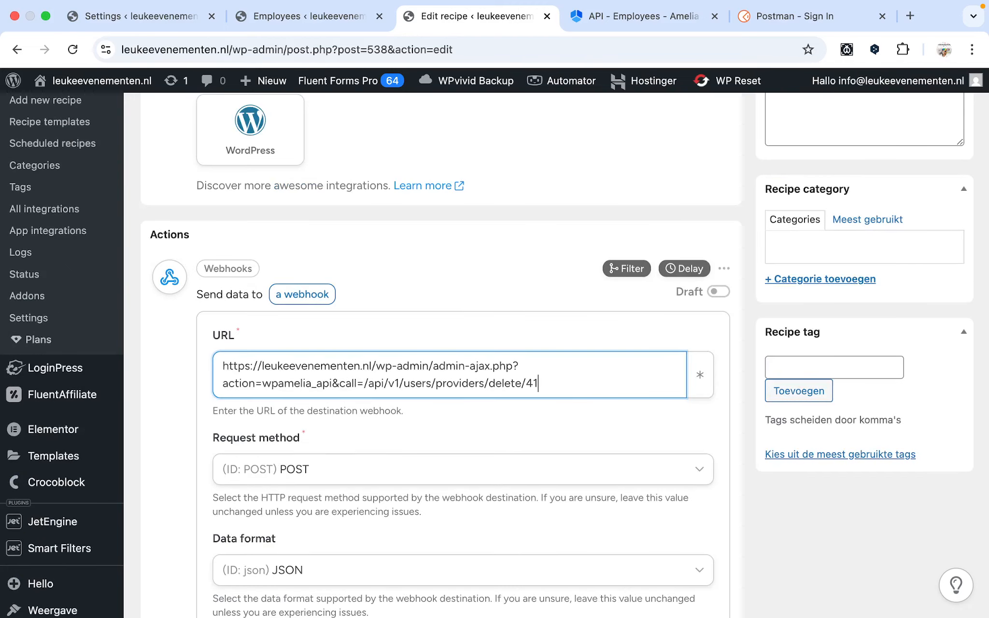
scroll(575, 390, "down", 9)
scroll(575, 390, "down", 10)
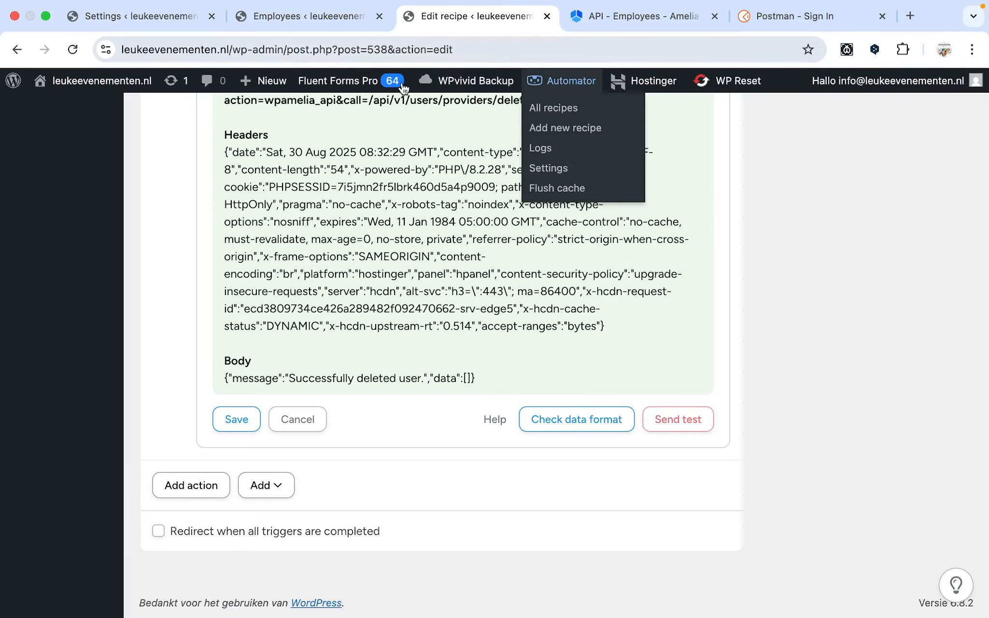
- Reload the Amelia employees list to check whether employee 41 is still there
scroll(370, 139, "up", 9)
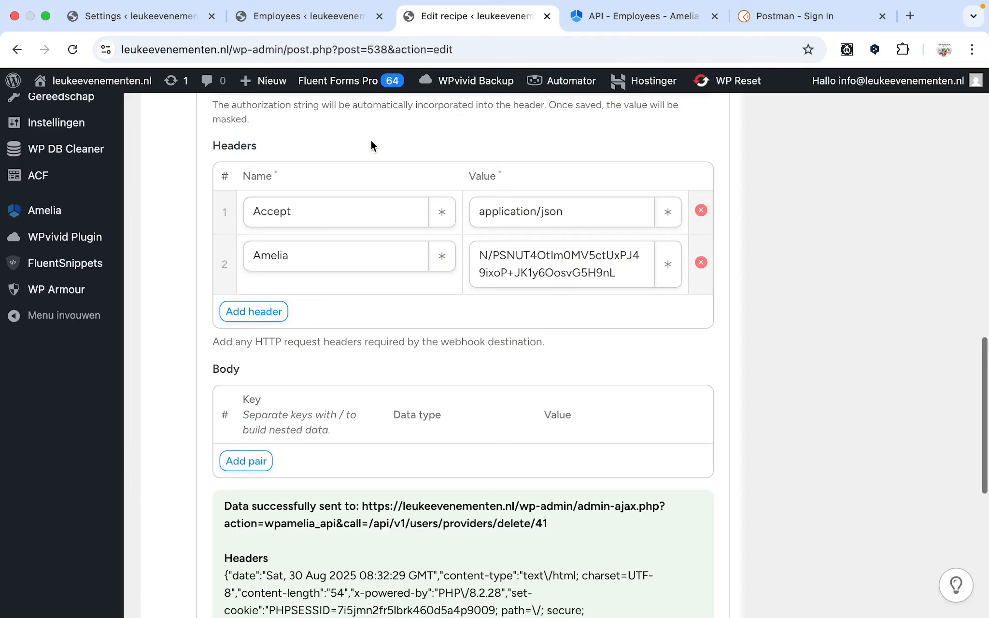
left_click(330, 18)
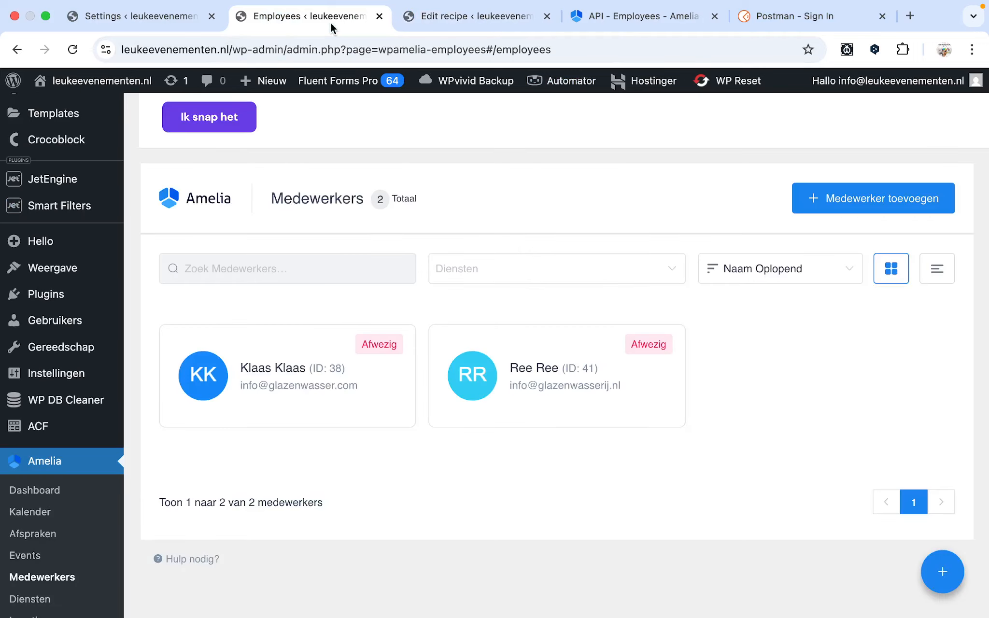
left_click(72, 46)
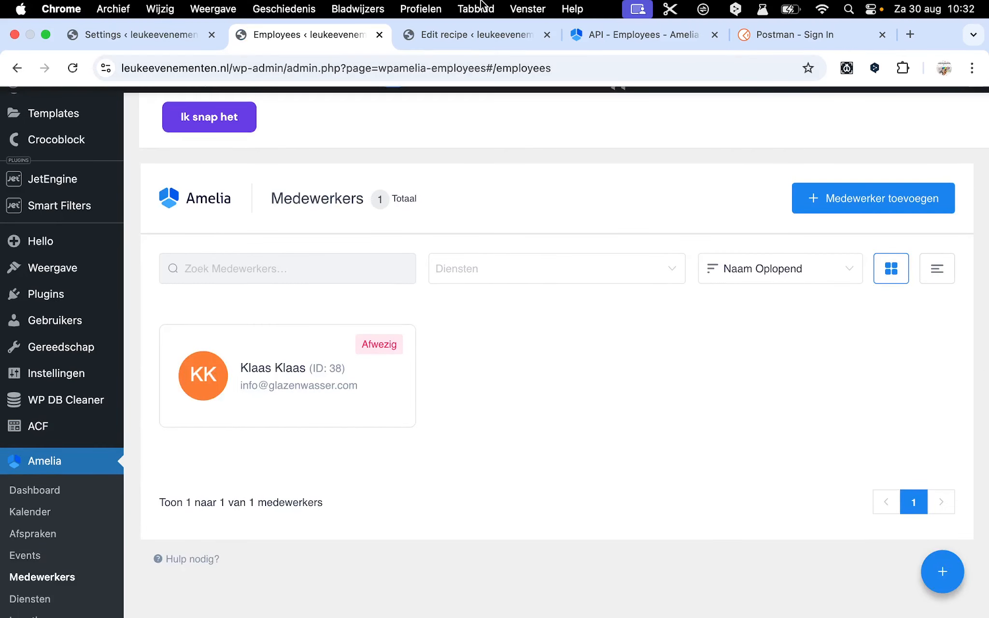
- Replace the employee ID at the end of the recipe's webhook URL with 38 and send a test
left_click(485, 34)
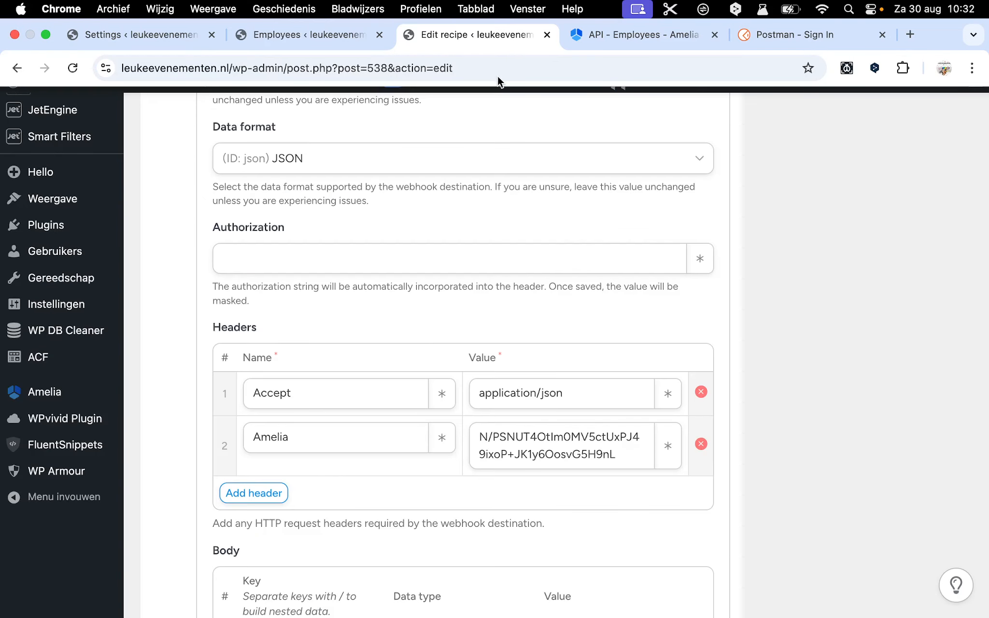
scroll(584, 322, "up", 7)
left_click(585, 309)
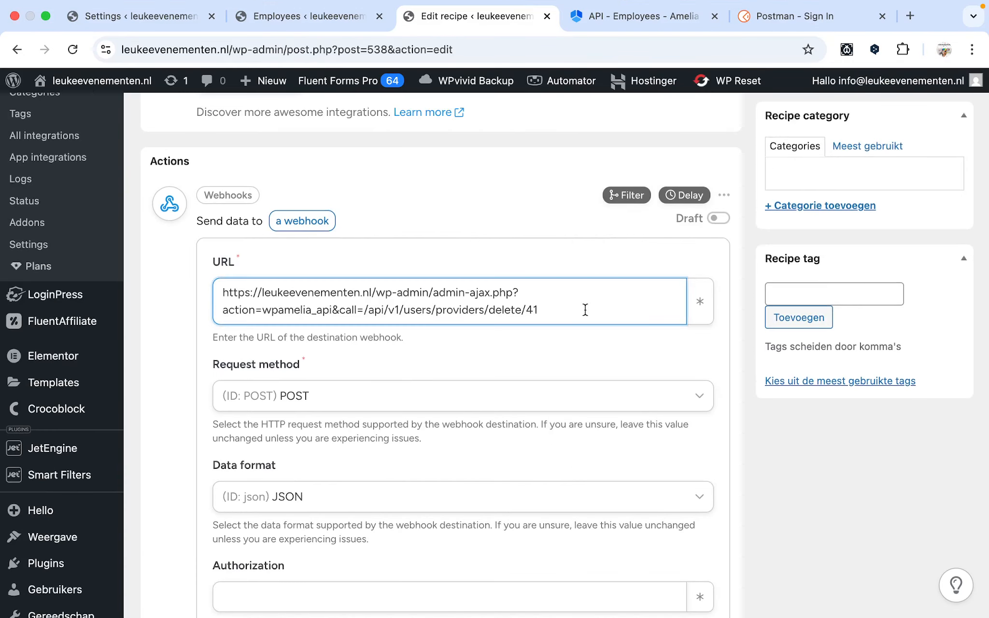
key("BackSpace")
type("38")
scroll(585, 312, "down", 15)
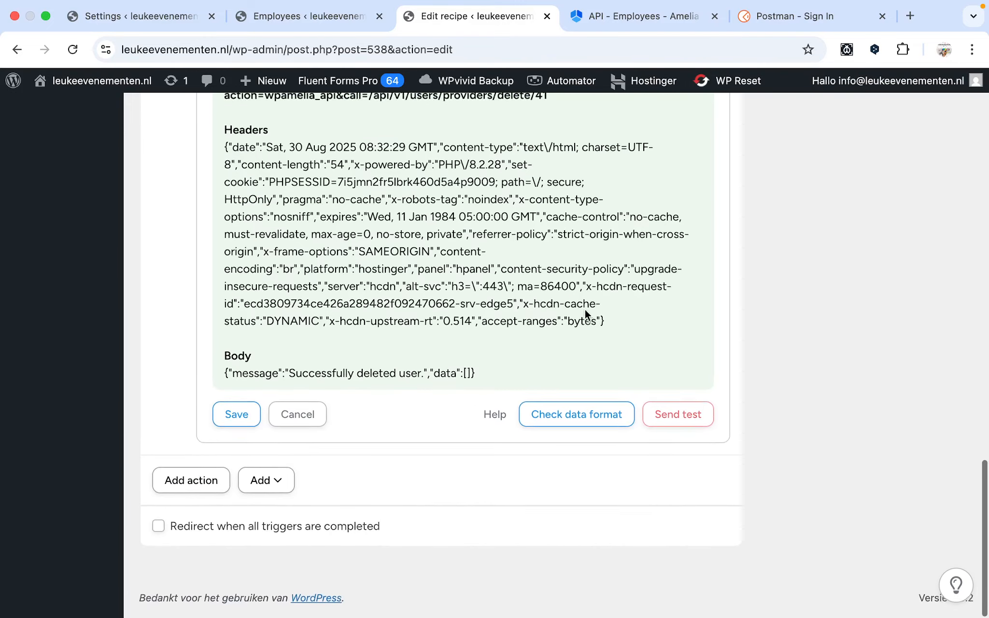
left_click(681, 420)
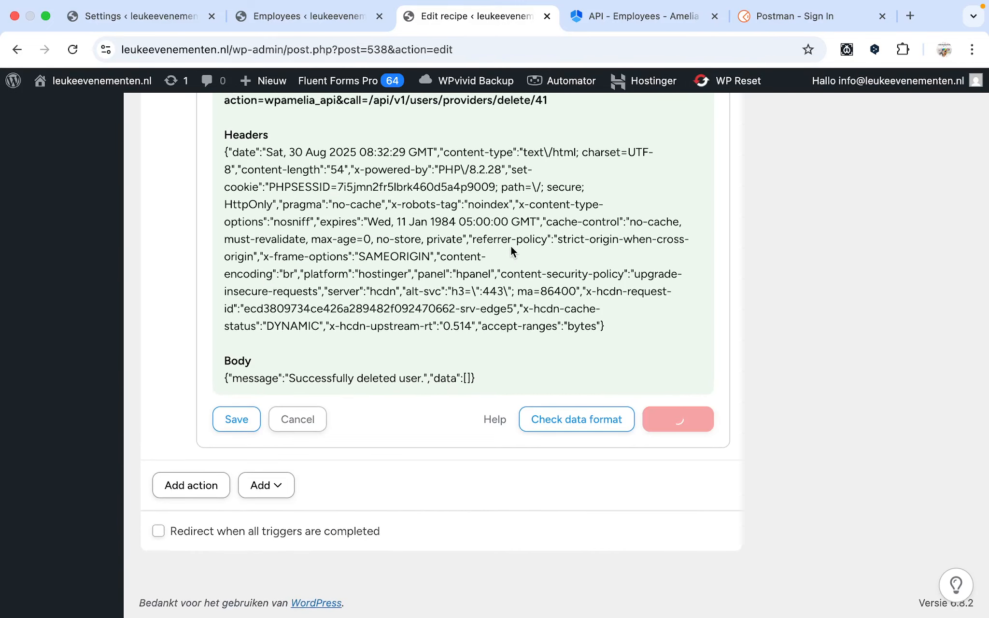
- Reload the Amelia employees list to check whether employee 38 is still there
scroll(515, 295, "up", 10)
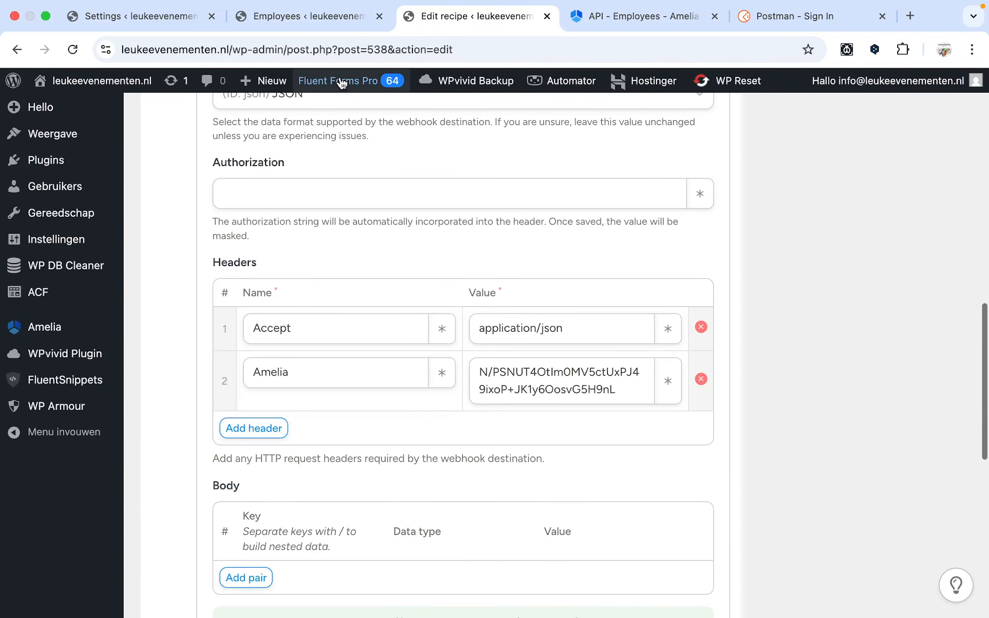
left_click(309, 16)
scroll(424, 245, "up", 1)
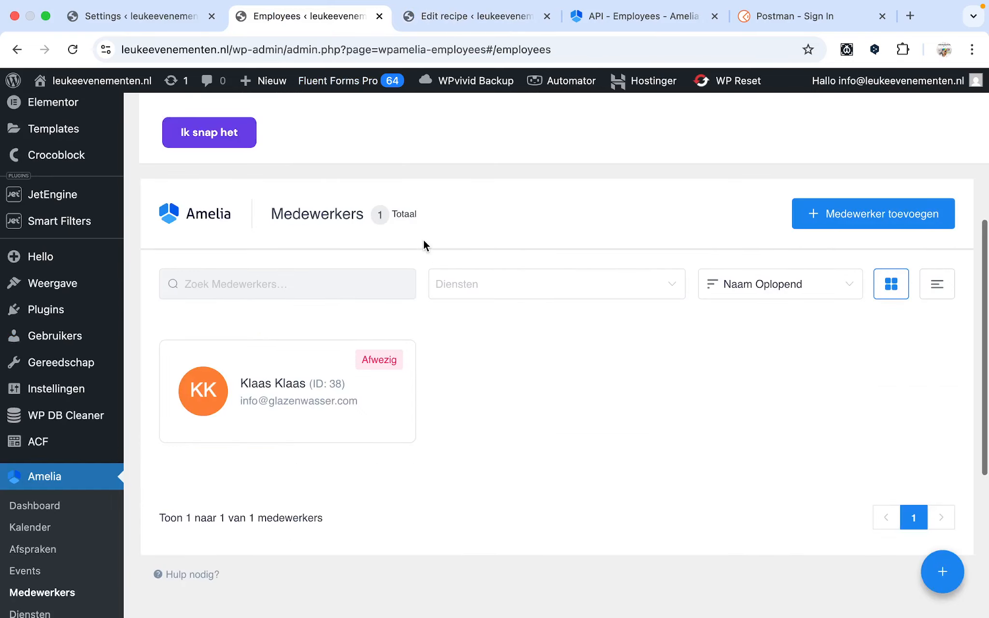
left_click(72, 49)
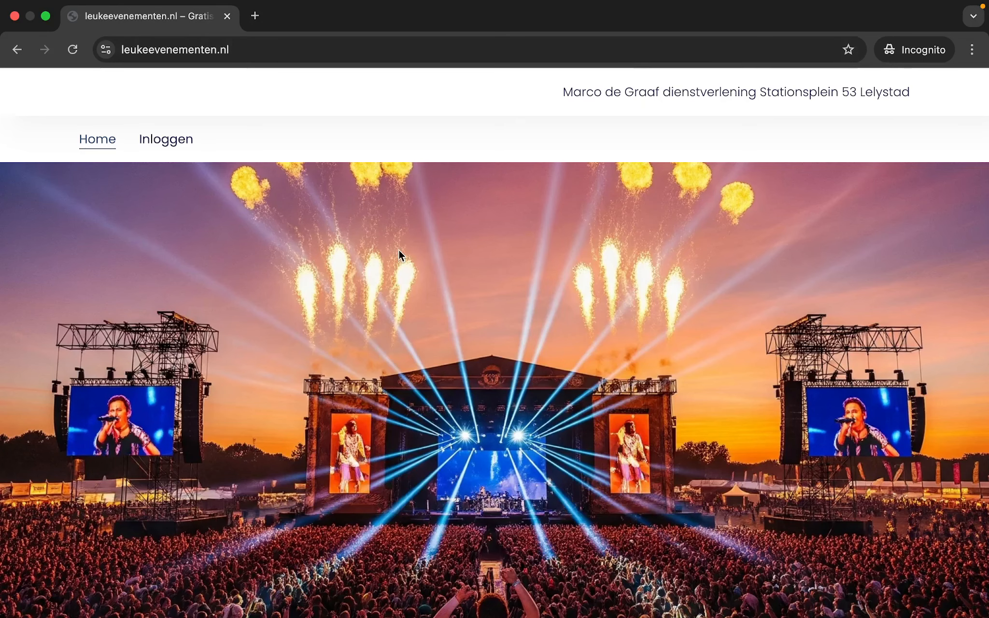
- Fill in the username, last name and e-mail from the saved suggestions in the event manager registration form on the incognito homepage
scroll(399, 249, "down", 5)
scroll(399, 251, "up", 5)
scroll(399, 251, "down", 3)
scroll(399, 254, "down", 5)
left_click(575, 425)
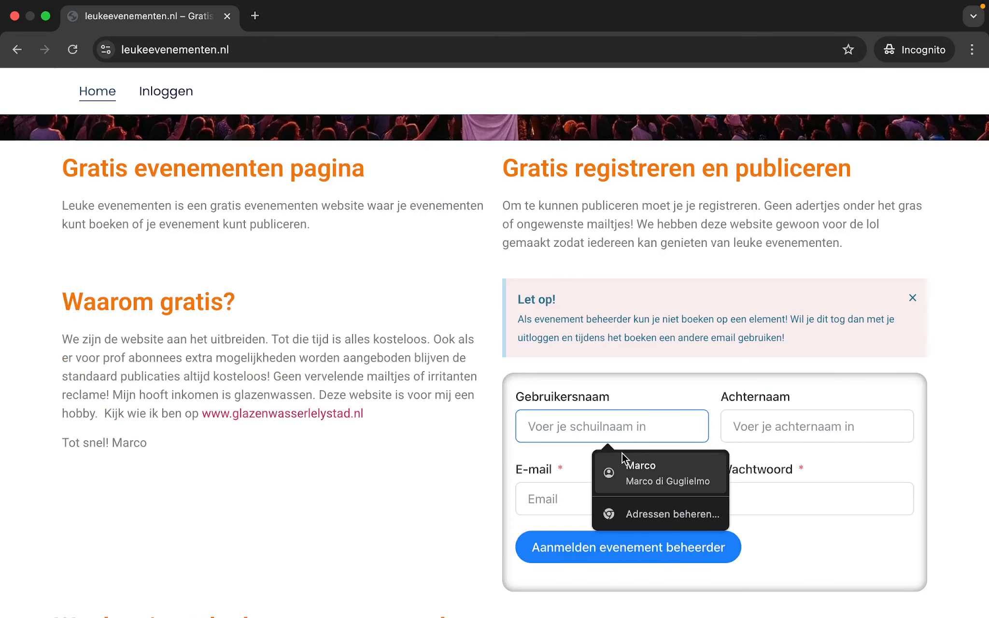
left_click(623, 461)
left_click(610, 496)
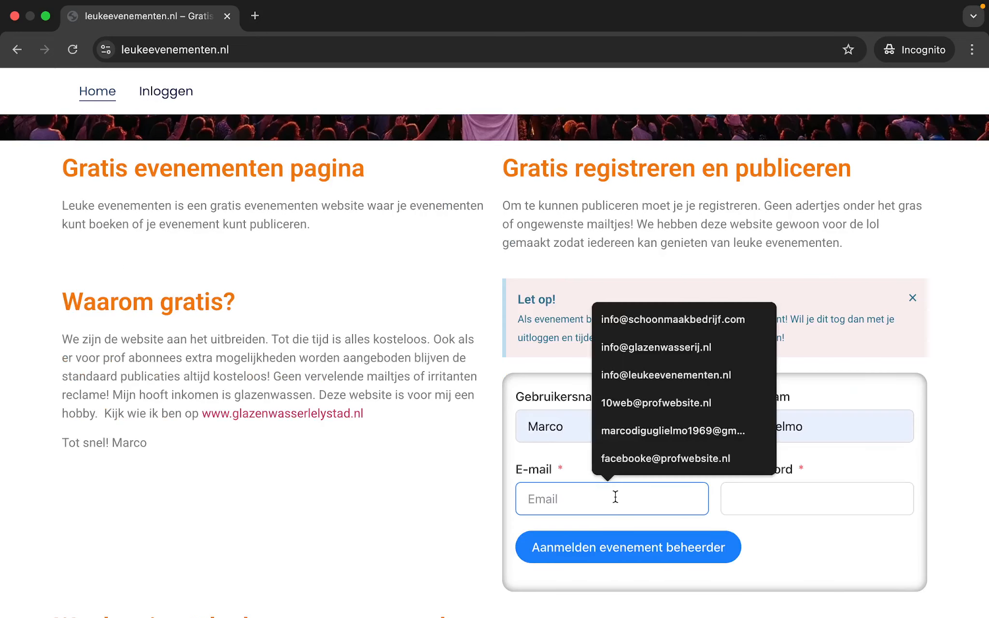
left_click(673, 346)
- Enter the account password and submit the event manager registration
left_click(785, 493)
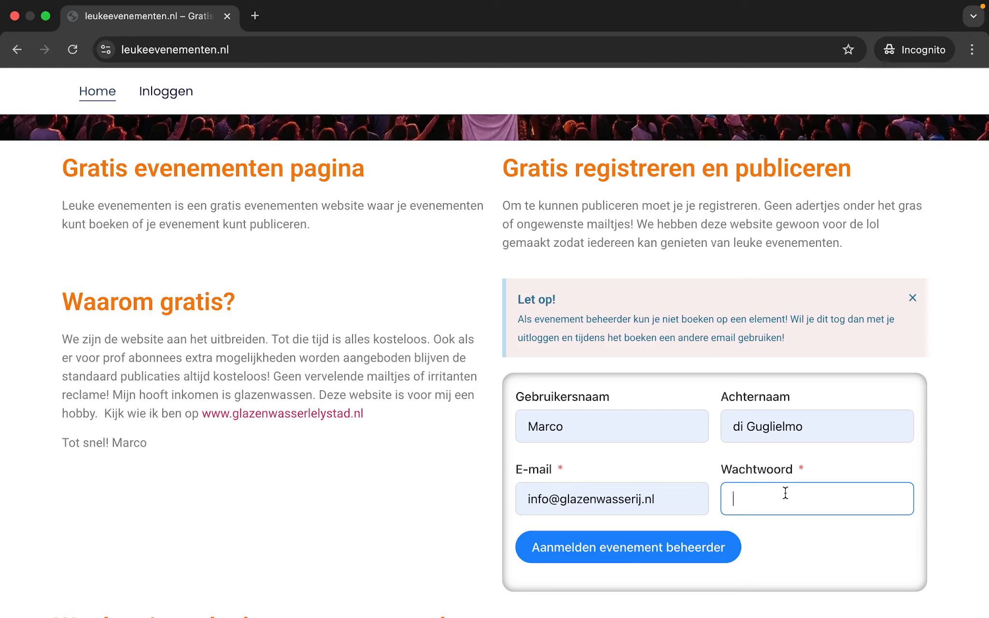
type("•••••••••••")
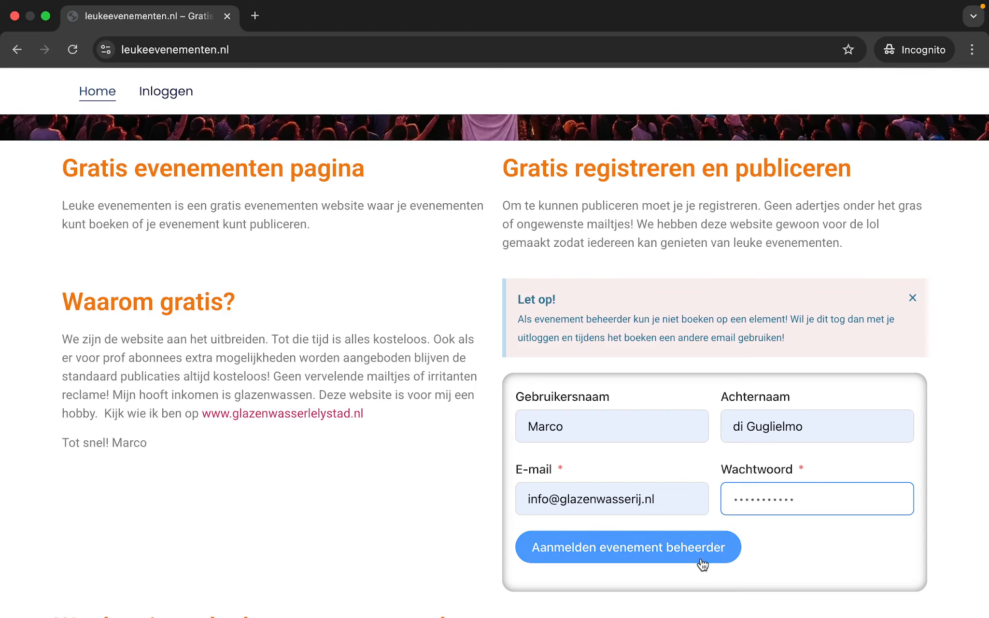
scroll(698, 560, "down", 3)
left_click(694, 489)
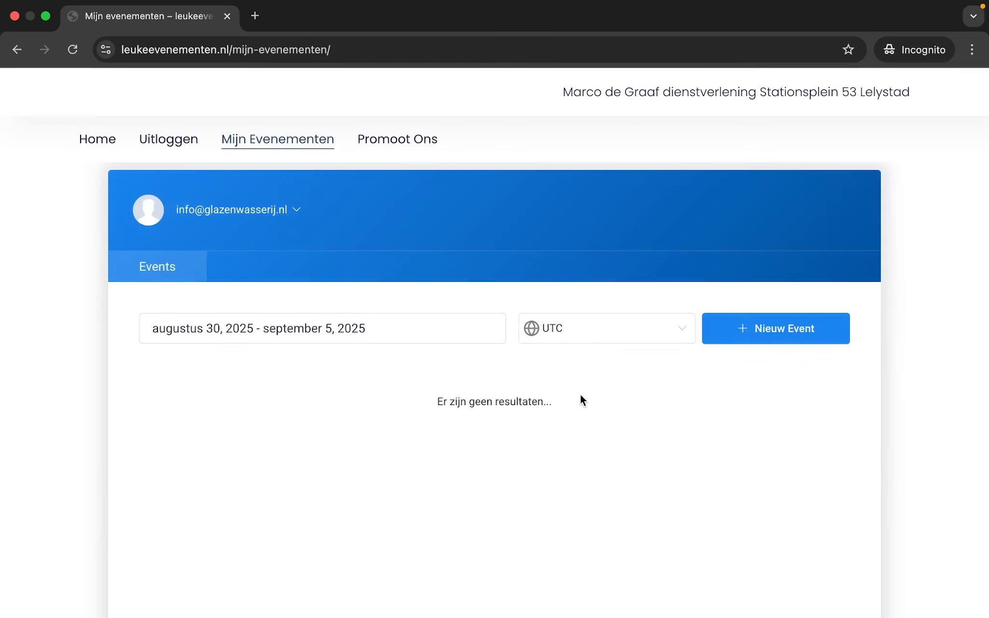
- Look over the new account's events panel, then return to the admin window and reload the Amelia employees list
scroll(673, 386, "down", 2)
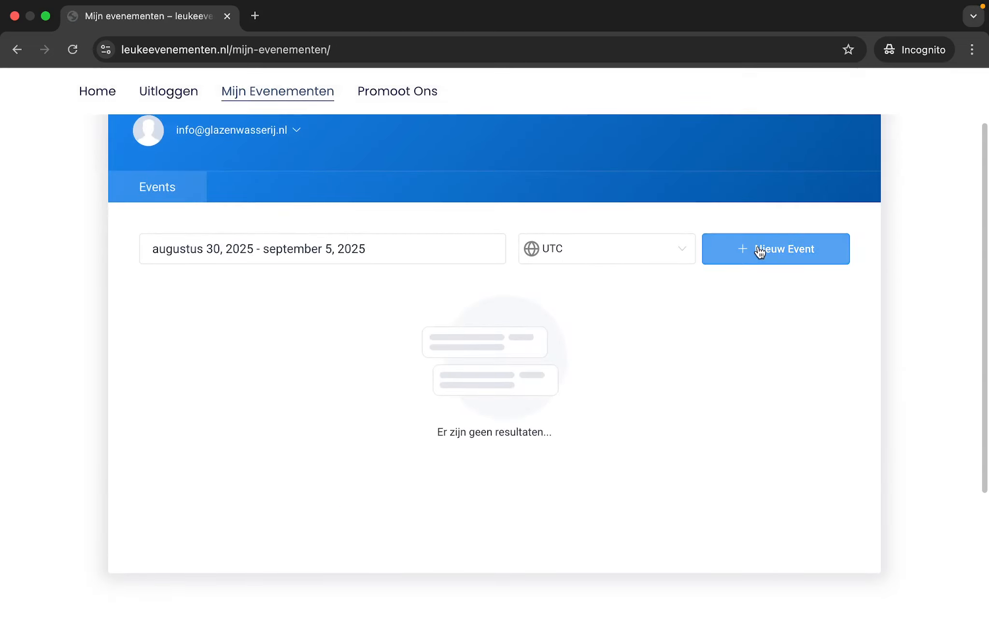
mouse_move(107, 1)
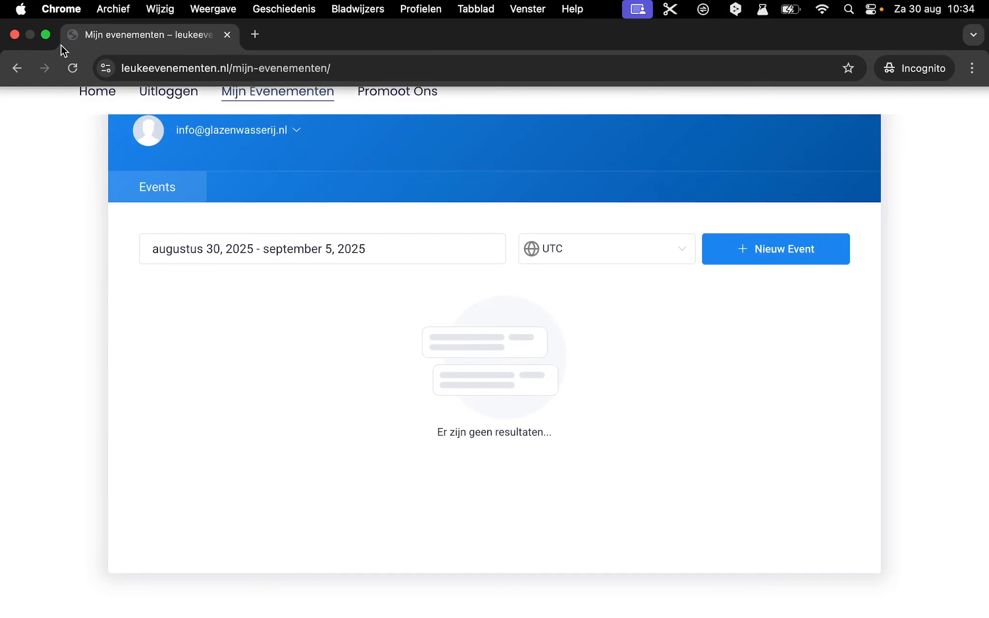
left_click(48, 37)
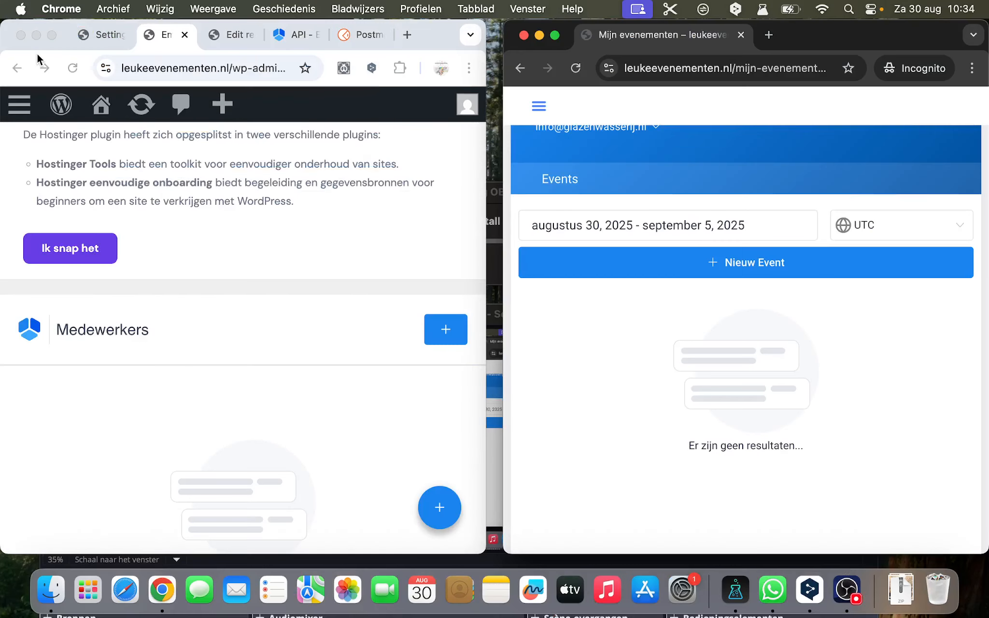
left_click(36, 52)
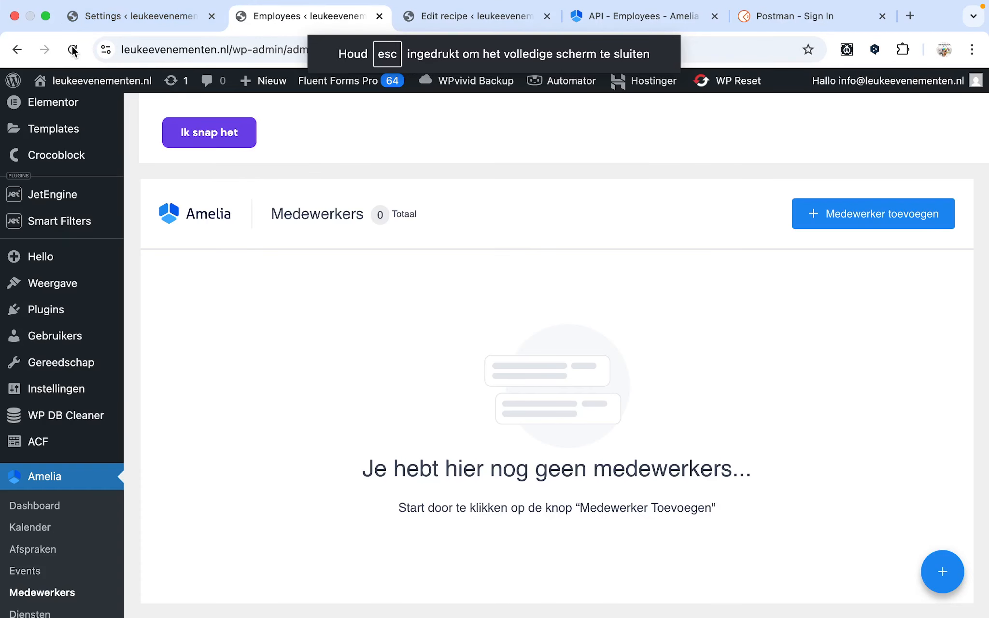
left_click(73, 49)
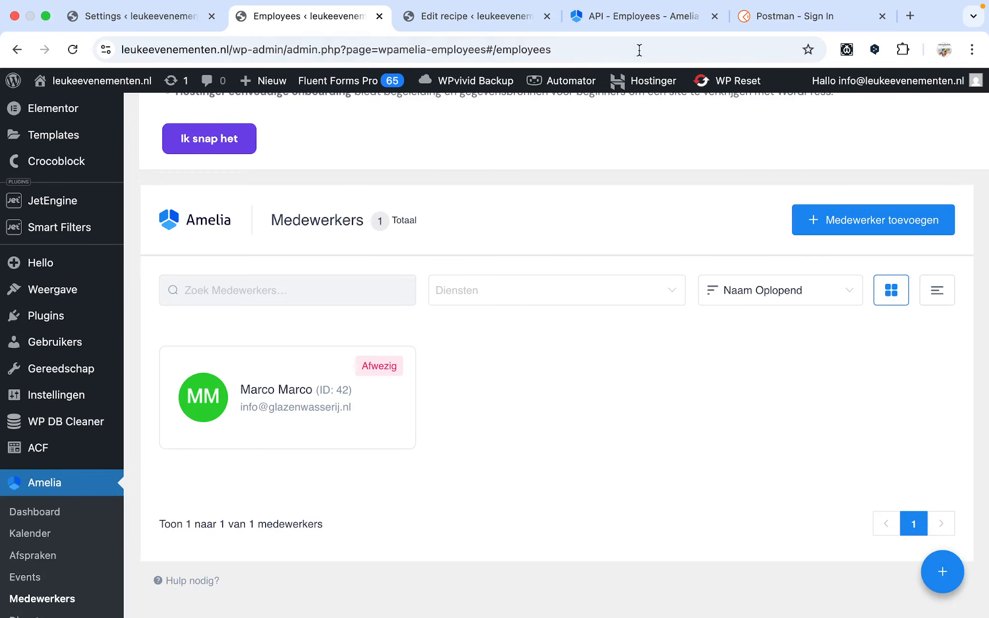
- Examine the Amelia API employees documentation, including the available endpoints and the Add employee method and path
left_click(644, 14)
scroll(640, 264, "up", 20)
scroll(641, 264, "up", 15)
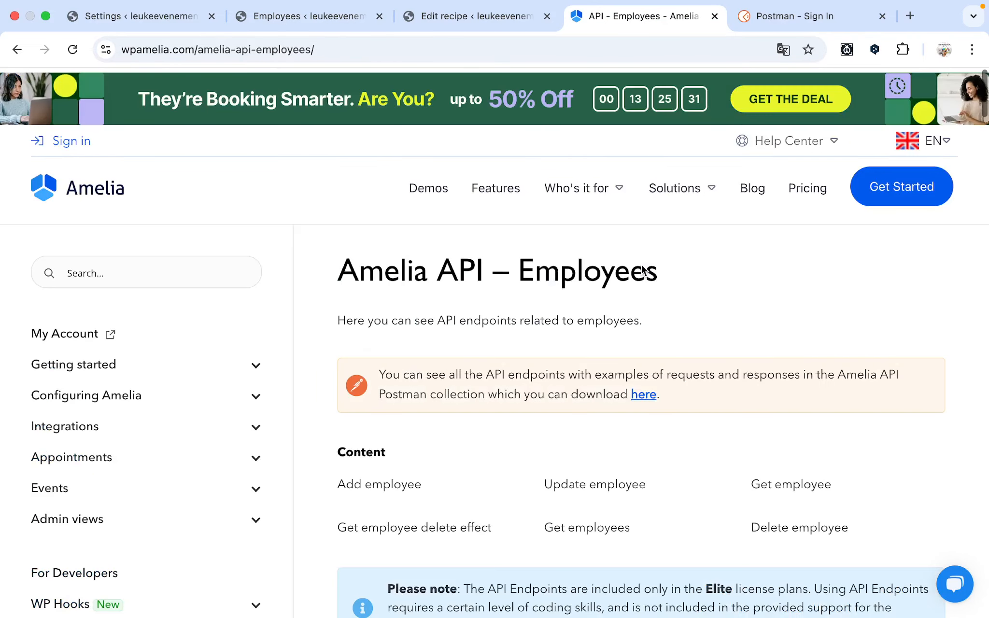
scroll(642, 270, "down", 3)
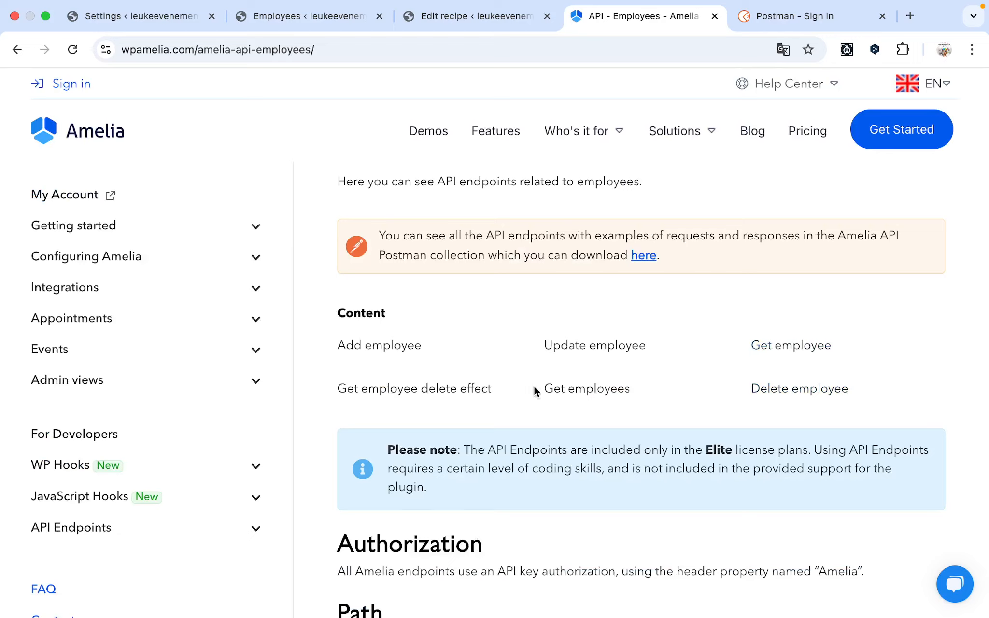
scroll(679, 392, "down", 10)
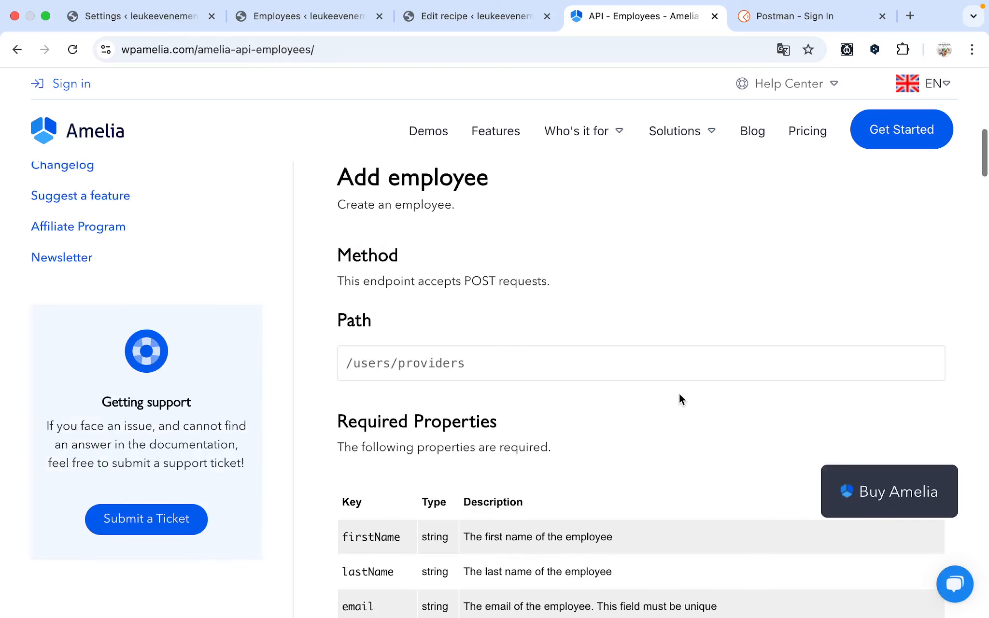
left_click_drag(481, 362, 343, 367)
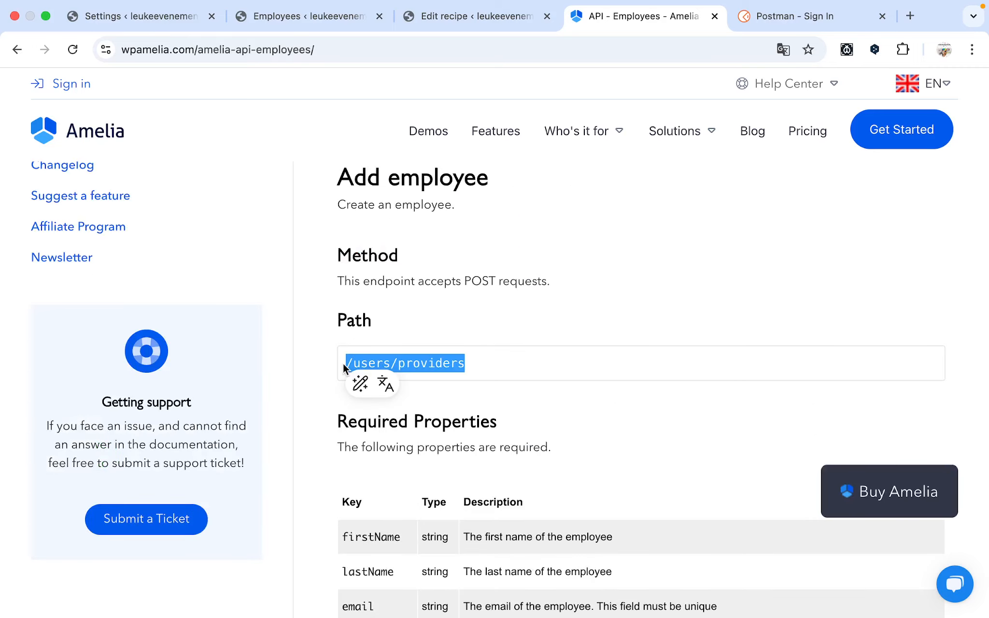
left_click(561, 251)
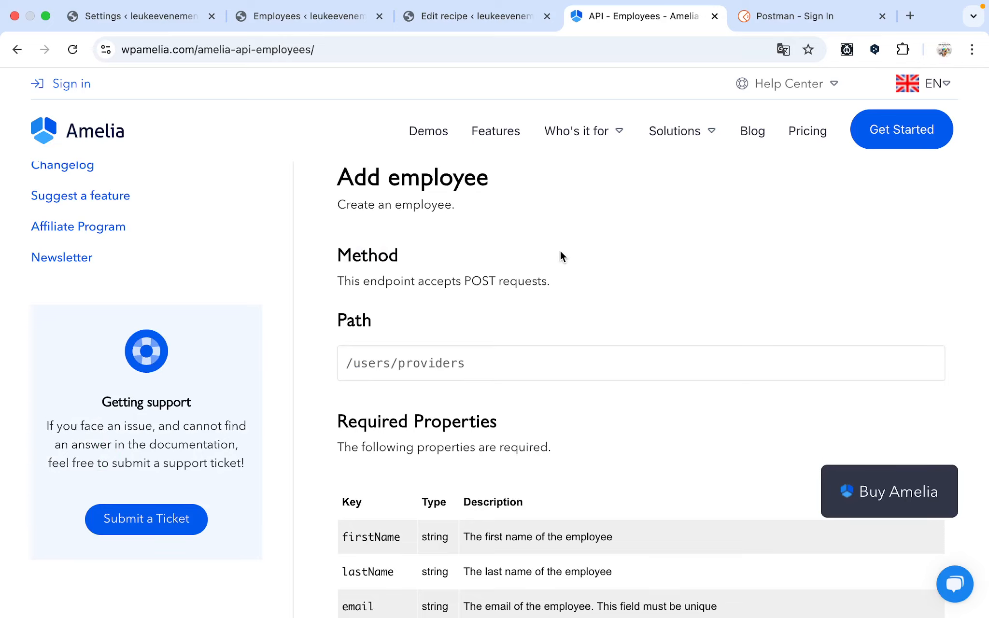
scroll(165, 214, "up", 12)
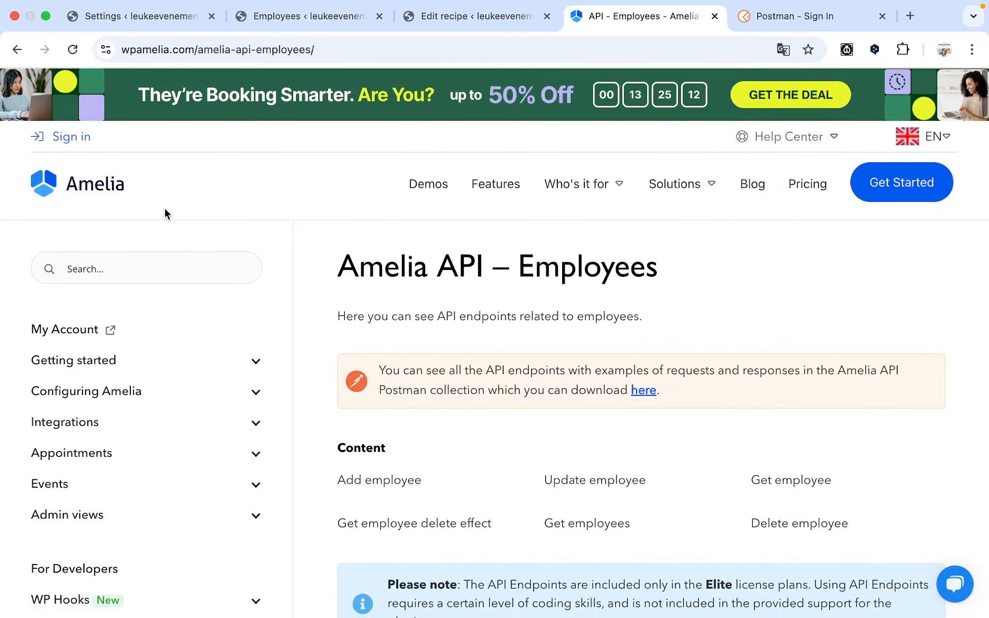
scroll(165, 214, "down", 5)
scroll(165, 214, "down", 1)
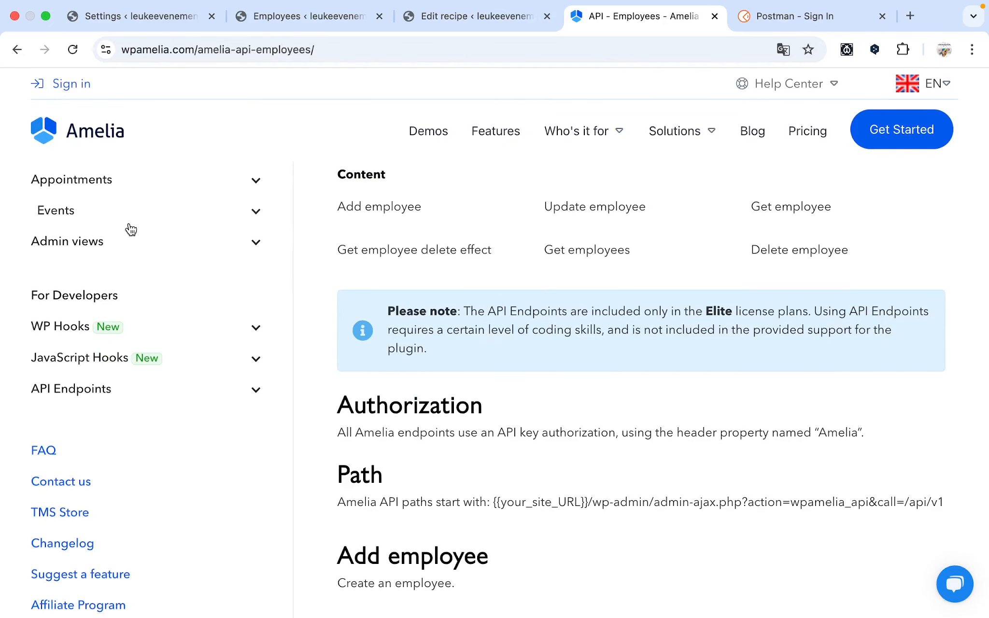
scroll(130, 229, "down", 1)
scroll(130, 229, "up", 3)
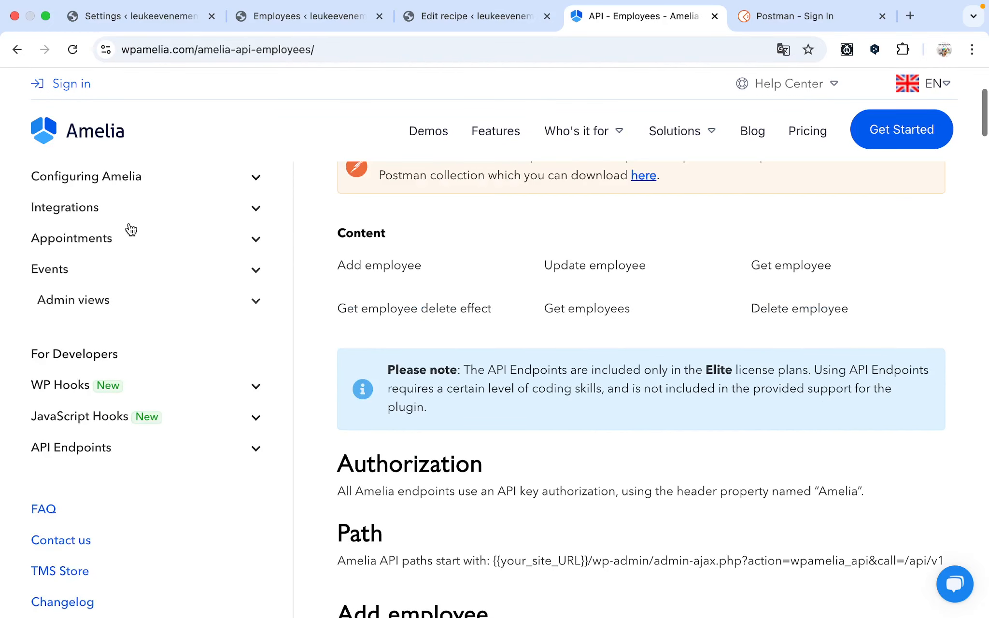
scroll(130, 229, "up", 3)
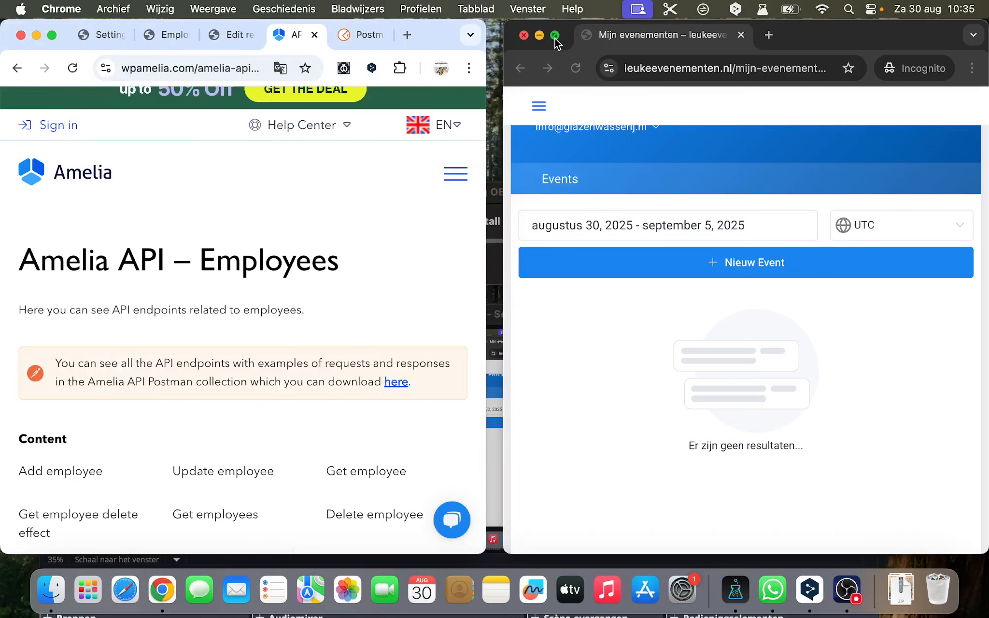
- In the incognito window, create and save a new event named Youtube for augustus 30, 2025, from 01:00 to 06:00, with custom address Almere
left_click(555, 37)
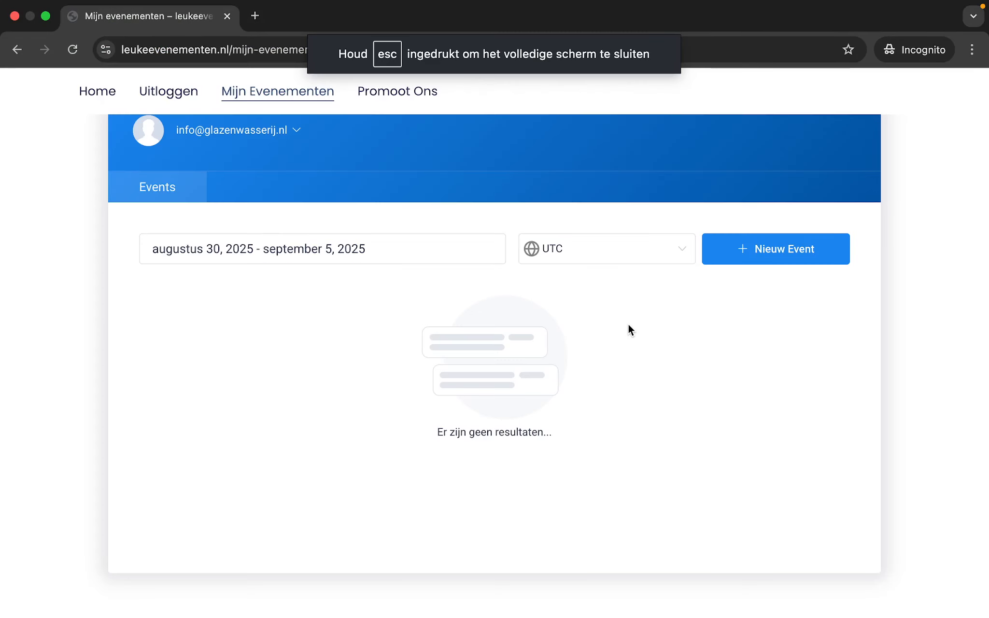
left_click(754, 267)
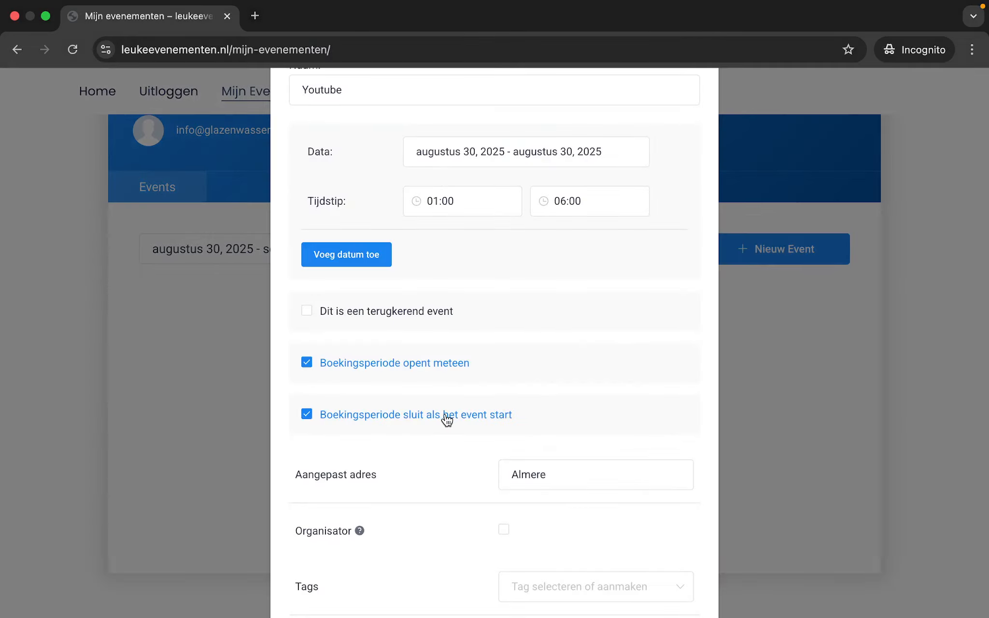
scroll(444, 416, "up", 4)
scroll(444, 416, "down", 5)
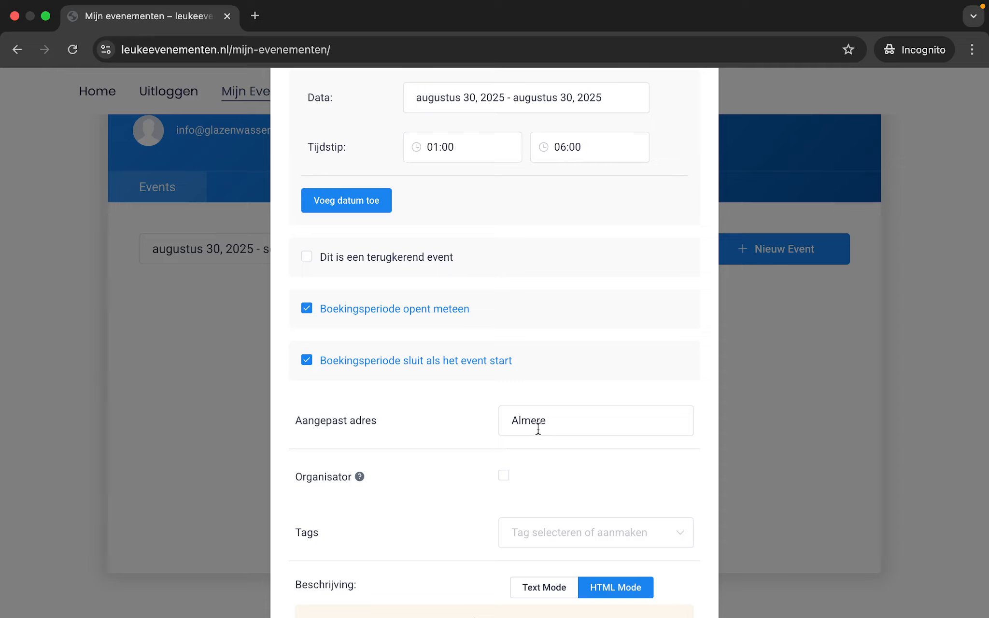
left_click_drag(549, 419, 506, 418)
left_click(463, 424)
scroll(463, 419, "down", 5)
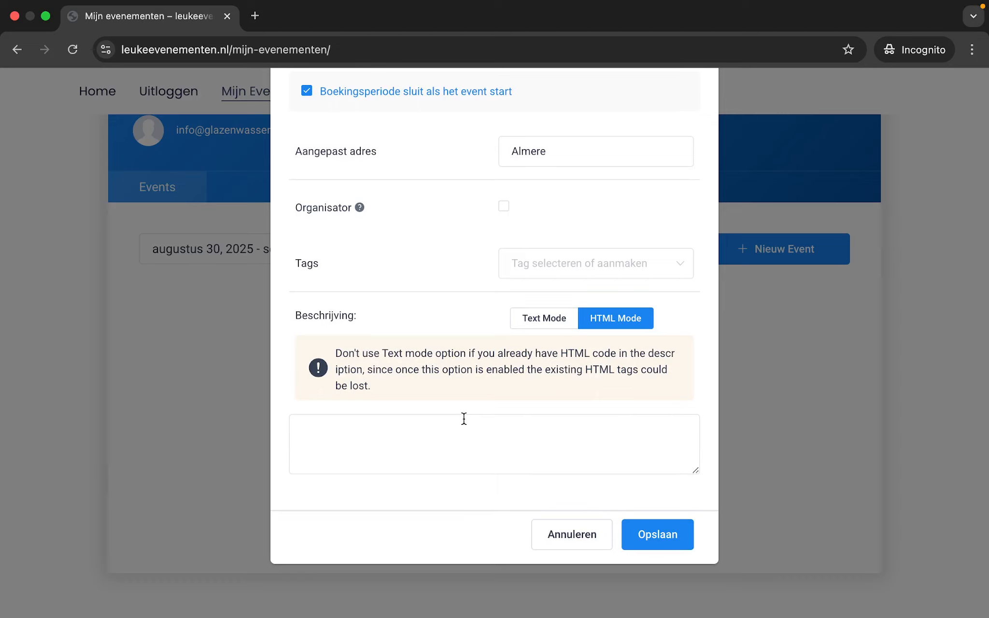
left_click(651, 534)
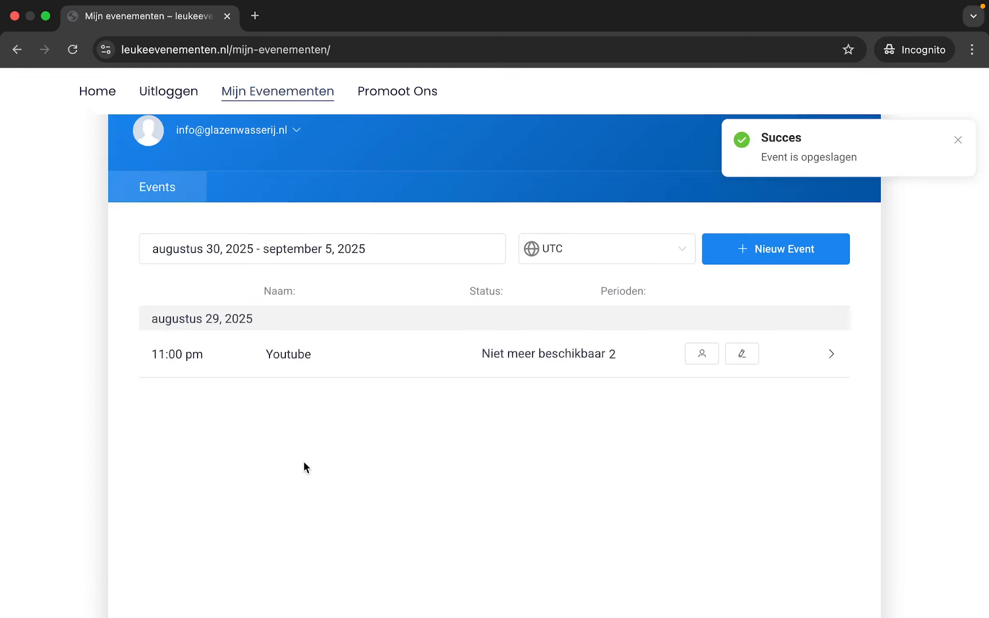
- Reload the Mijn Evenementen page and open the Youtube event's live view and edit page
scroll(302, 464, "down", 6)
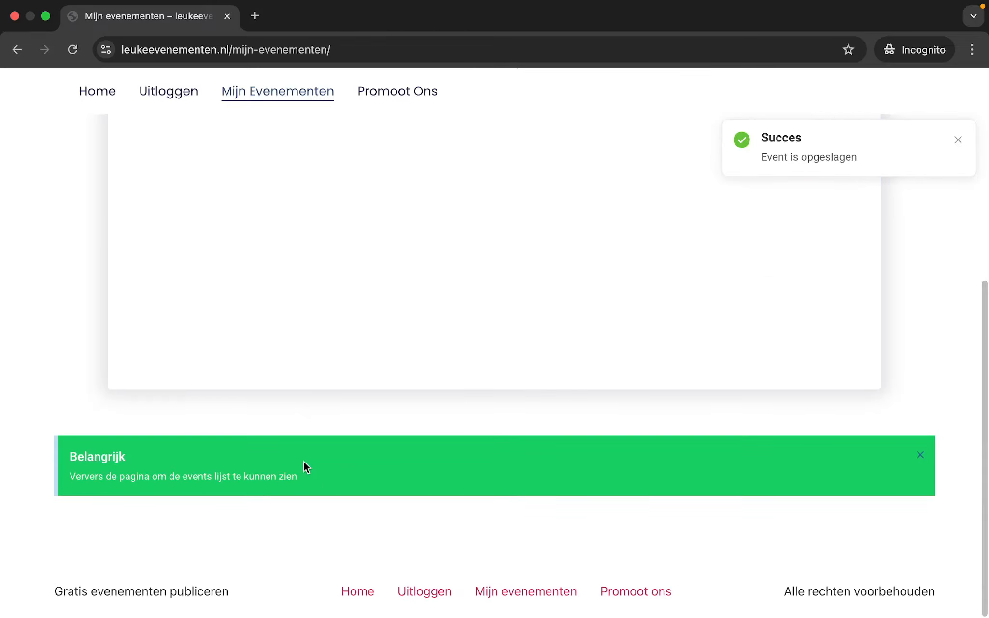
key("super+r")
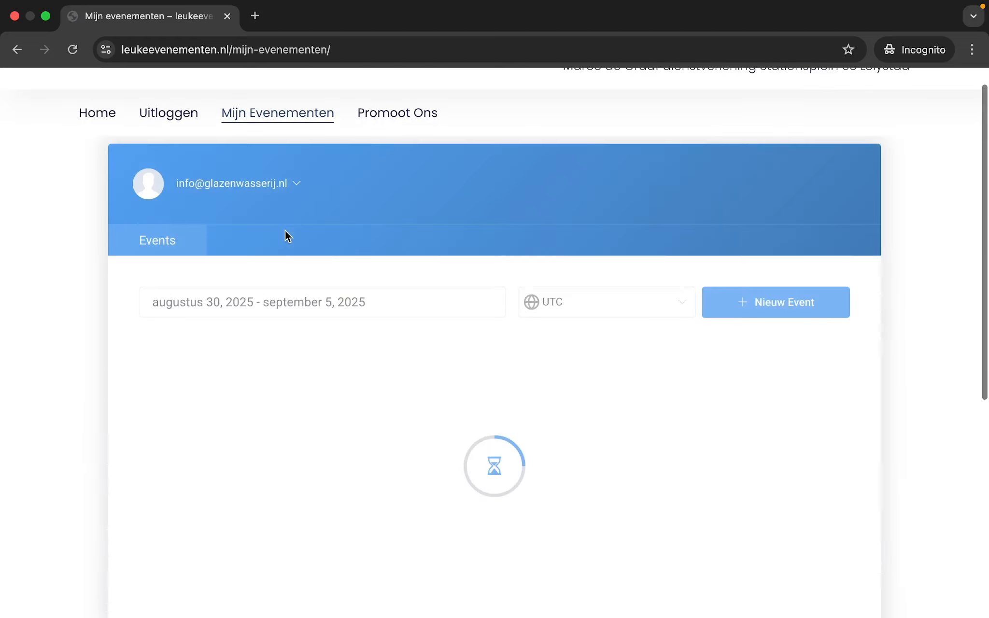
scroll(285, 231, "down", 5)
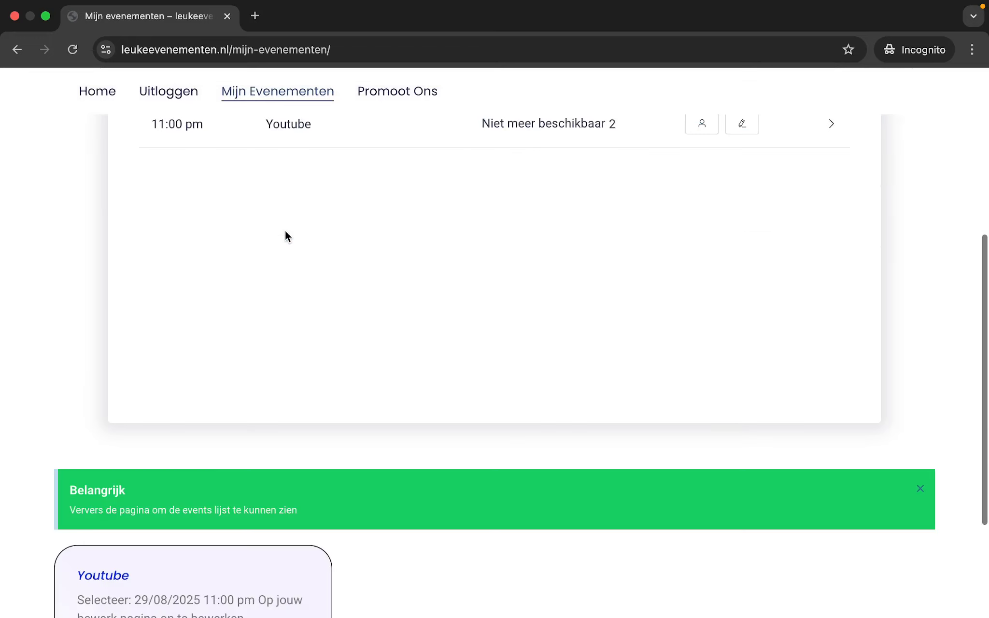
scroll(285, 237, "down", 3)
left_click(222, 506)
left_click(222, 507)
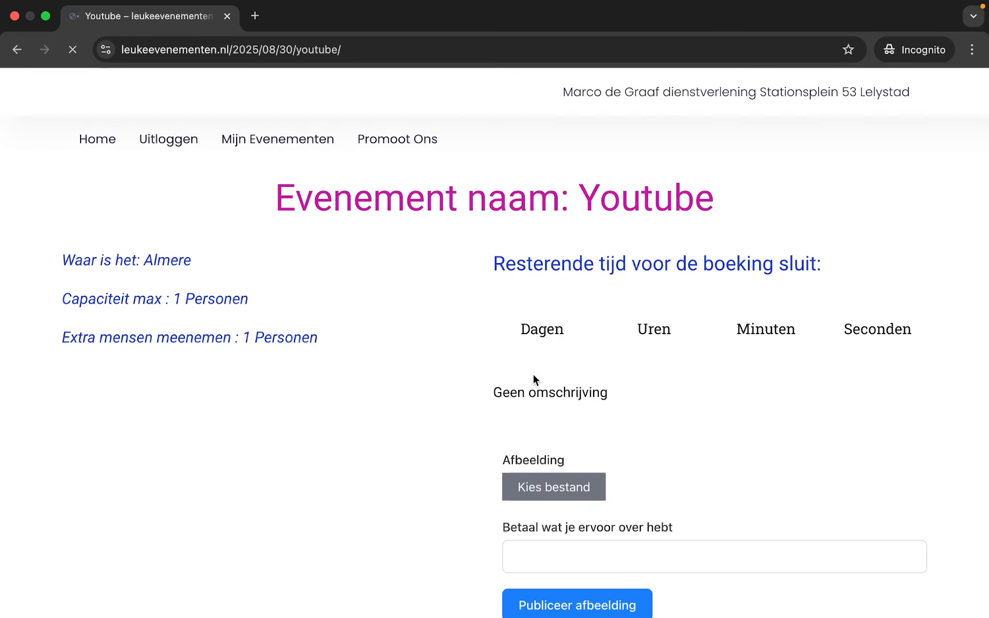
- Examine the Youtube event page, including its location, capacity, booking countdown, event card and image upload form
scroll(427, 419, "down", 1)
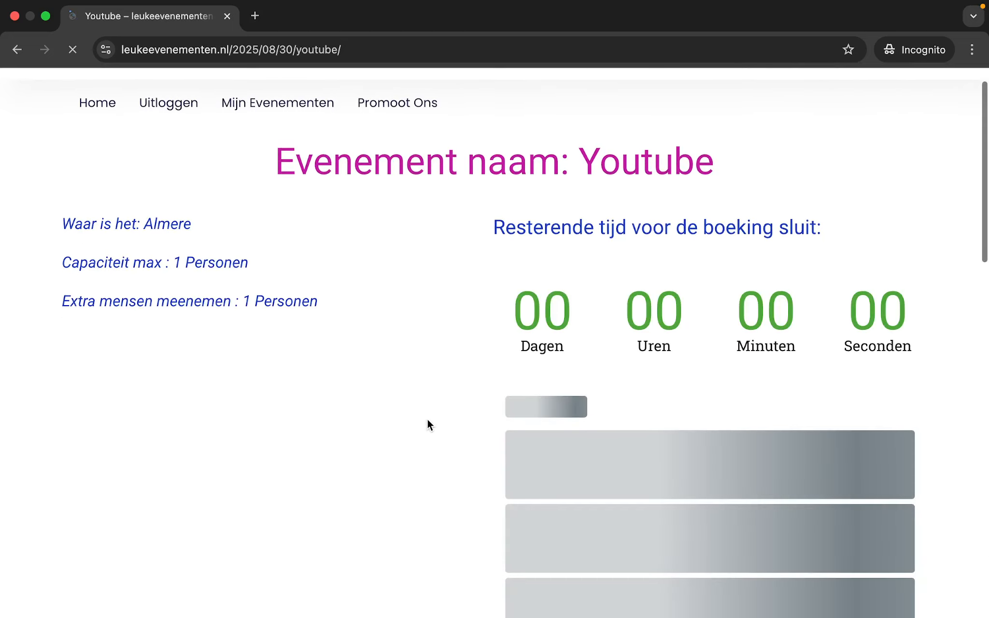
scroll(426, 417, "down", 5)
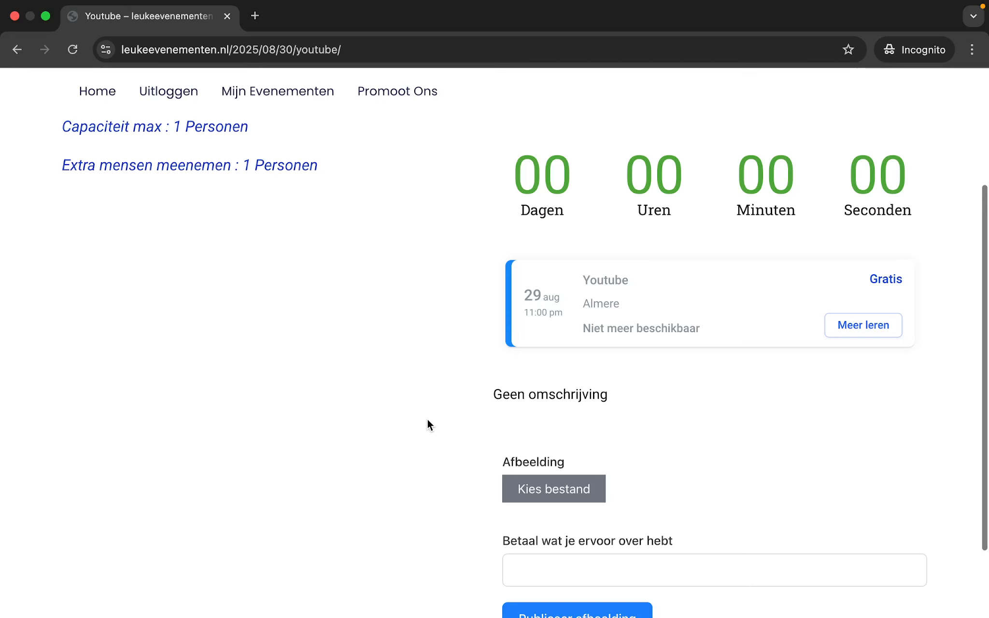
scroll(426, 417, "down", 3)
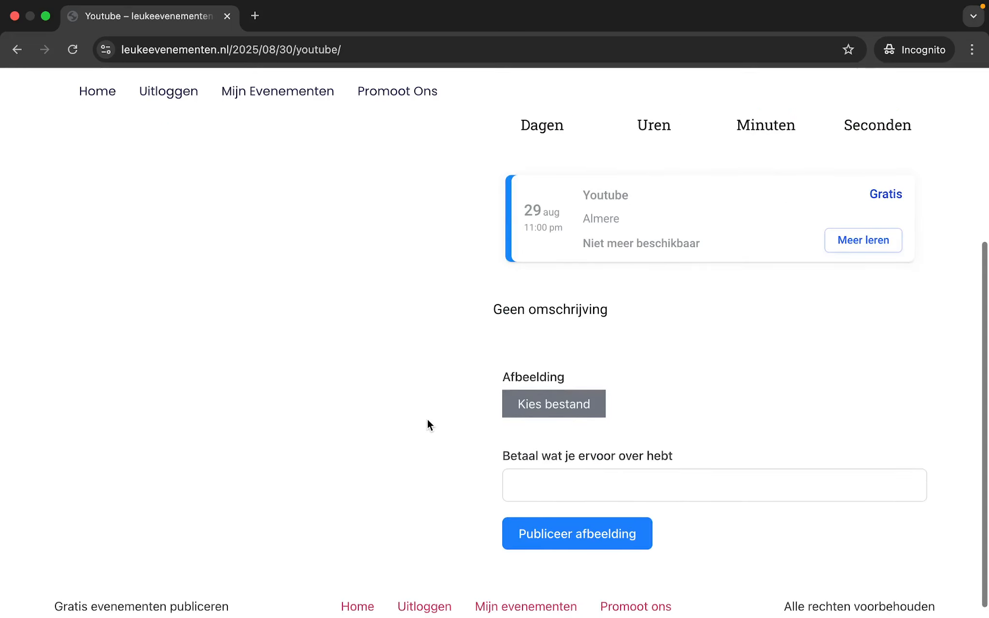
scroll(428, 420, "up", 9)
scroll(427, 420, "down", 7)
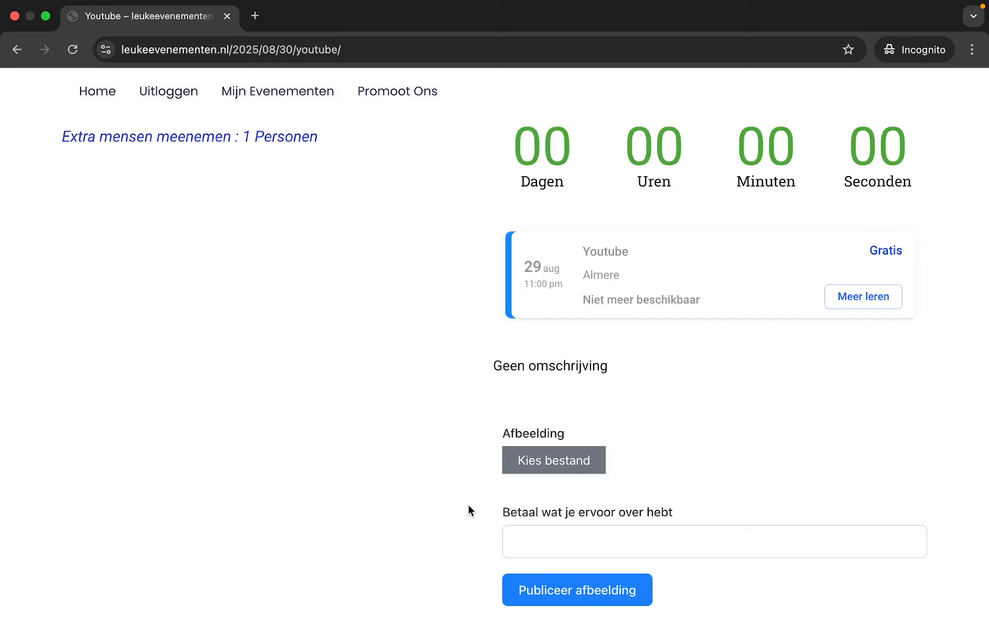
scroll(468, 507, "down", 3)
scroll(468, 507, "up", 8)
scroll(468, 507, "down", 4)
scroll(468, 507, "down", 2)
scroll(469, 507, "up", 1)
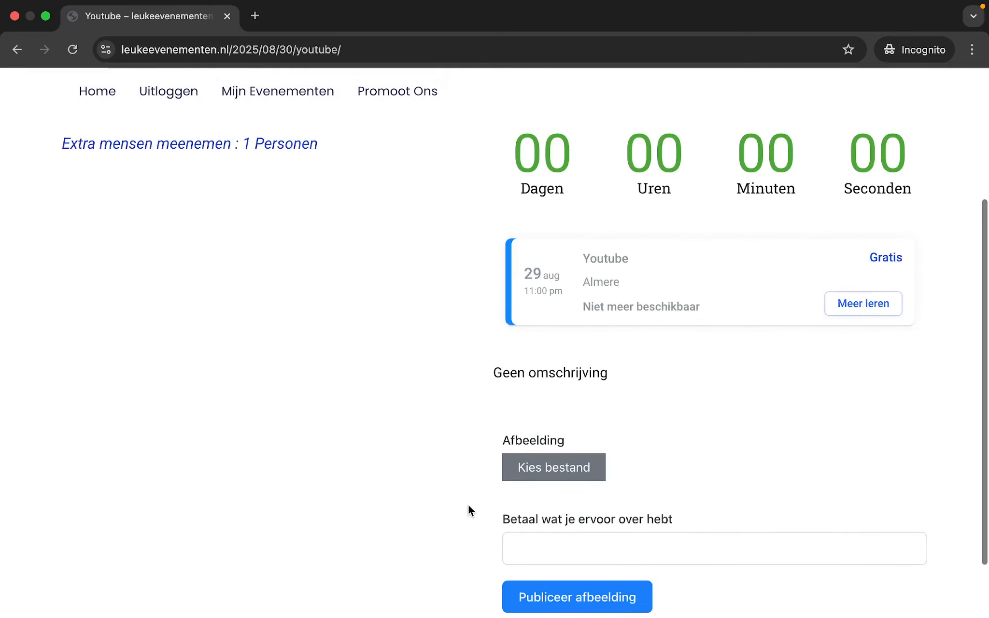
- Upload Schilder kitten.jpeg as the Youtube event's image and publish it with the payment amount left empty
left_click(543, 474)
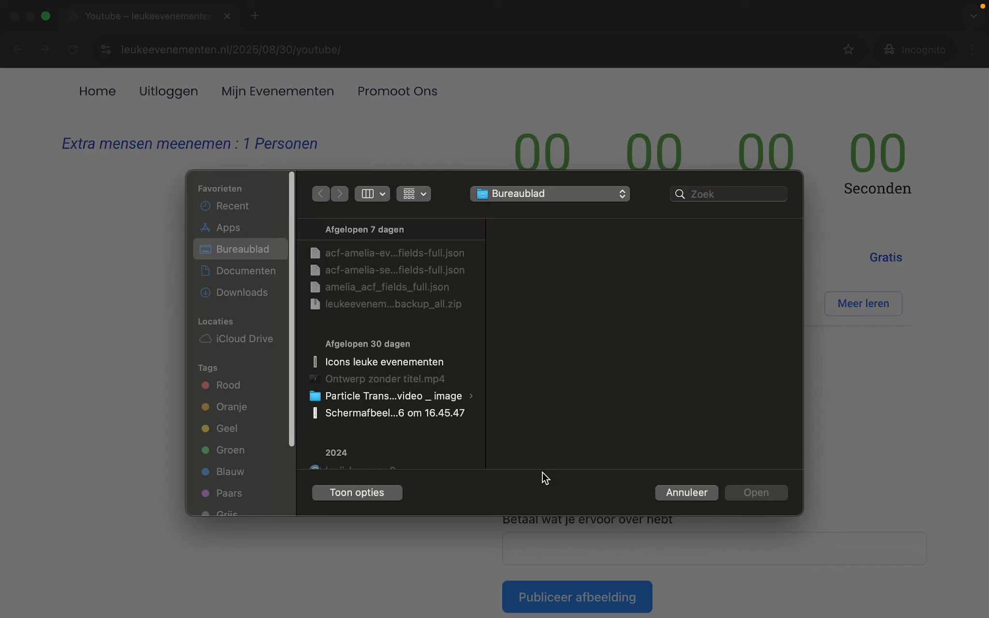
scroll(382, 366, "down", 2)
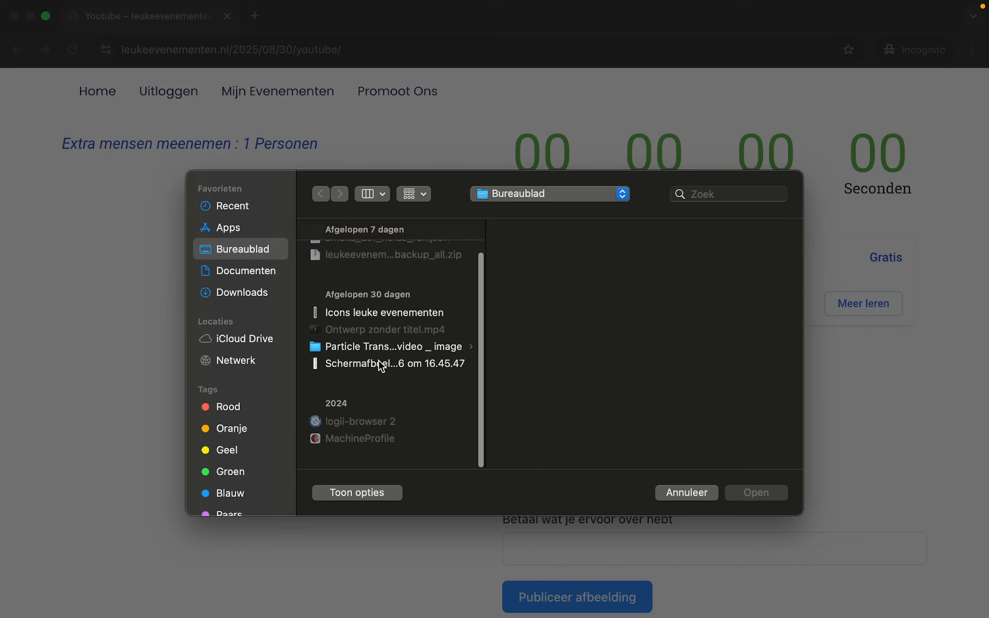
scroll(381, 366, "up", 2)
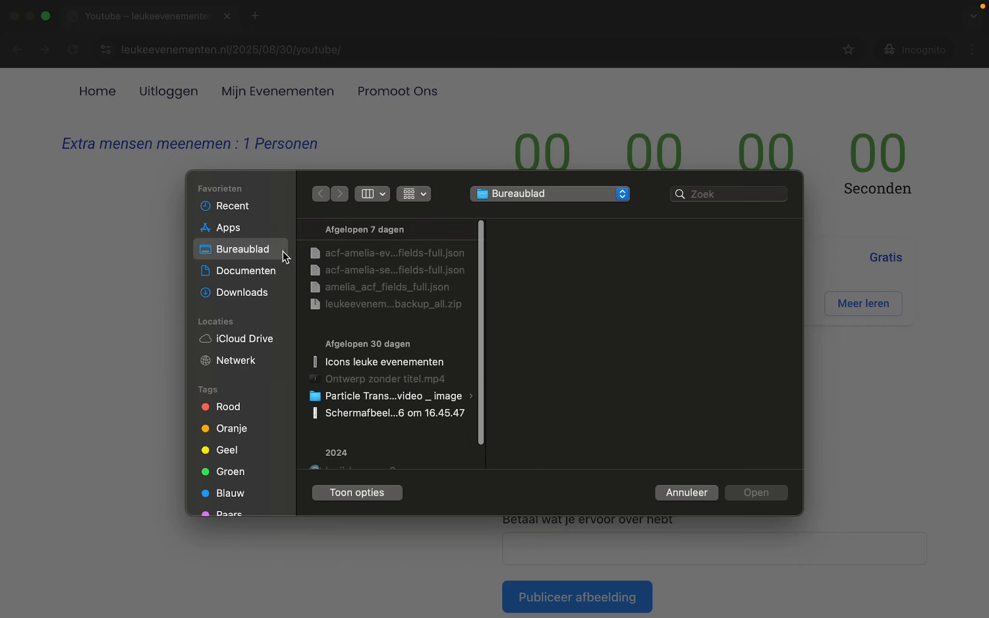
left_click(750, 487)
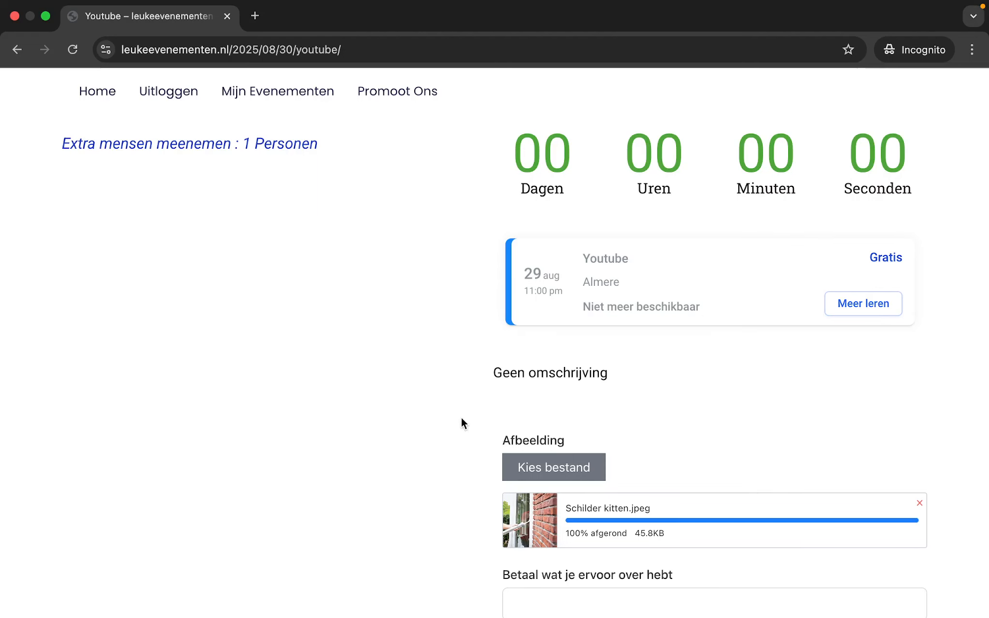
scroll(462, 419, "down", 5)
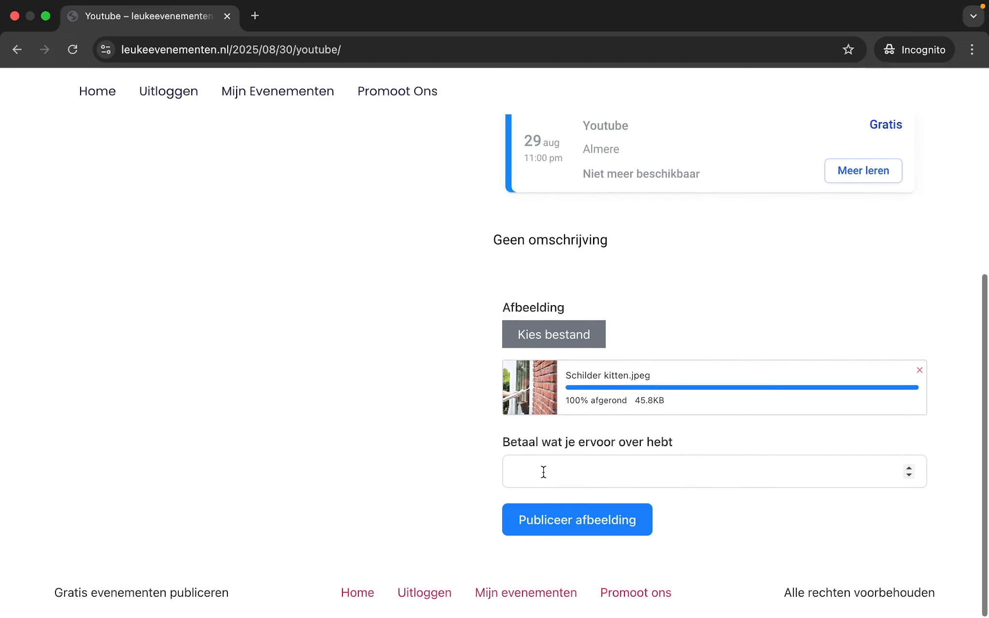
left_click(591, 531)
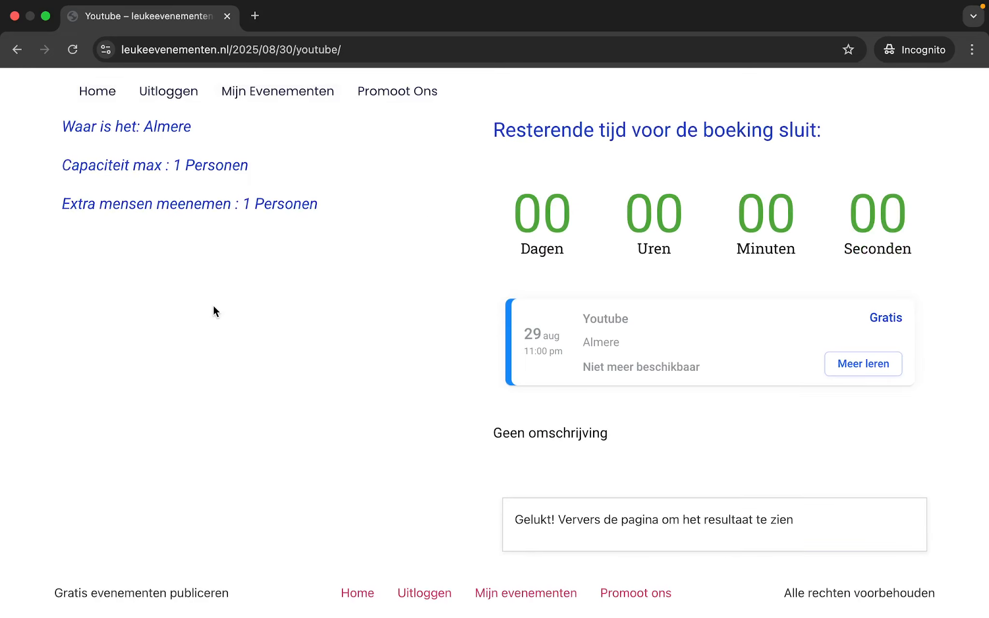
- Reload the Youtube event page and check the published image, event details and image form
scroll(216, 312, "up", 5)
left_click(72, 49)
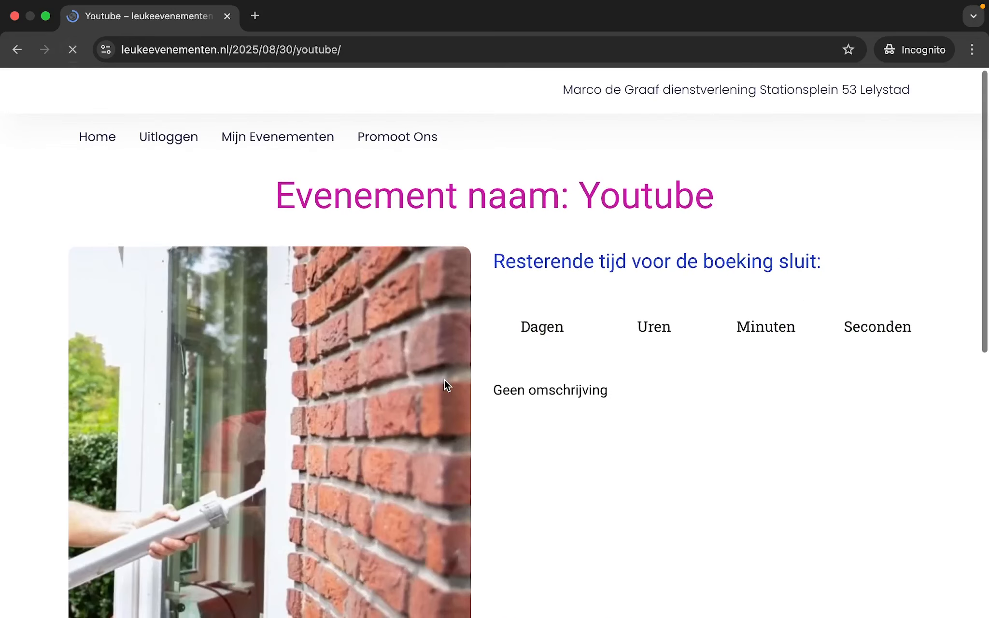
scroll(445, 384, "down", 10)
scroll(445, 384, "down", 4)
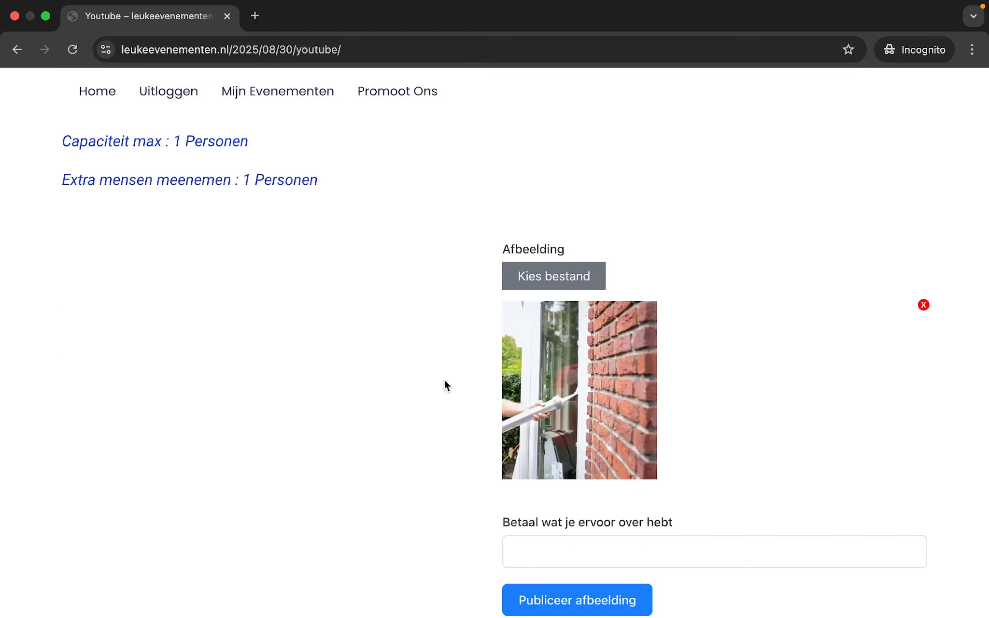
scroll(443, 378, "up", 10)
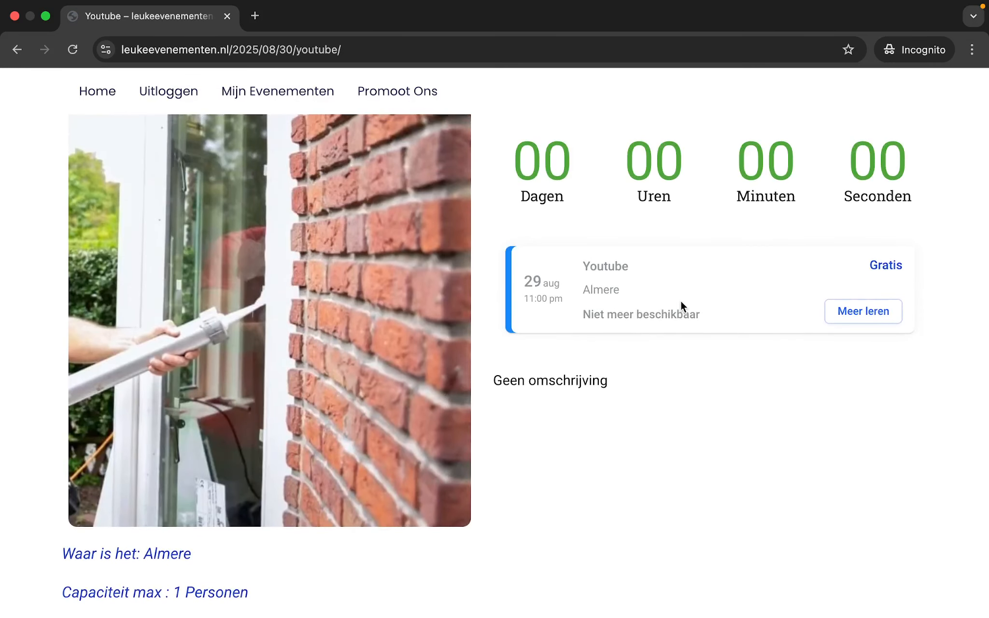
scroll(681, 300, "up", 4)
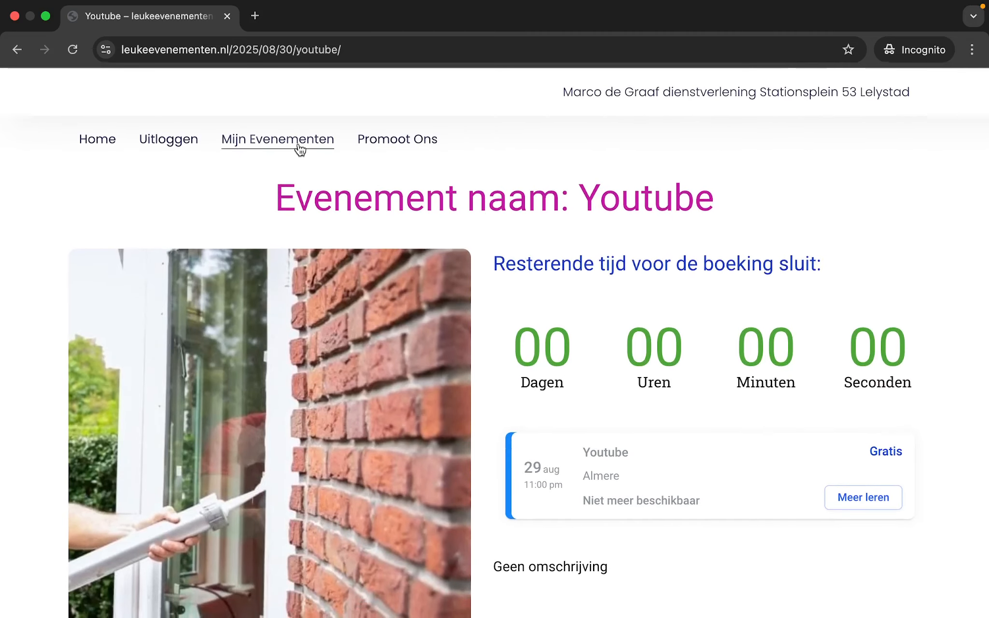
- Edit the Youtube event from Mijn Evenementen, changing its date to augustus 31, 2025, and save it
left_click(299, 145)
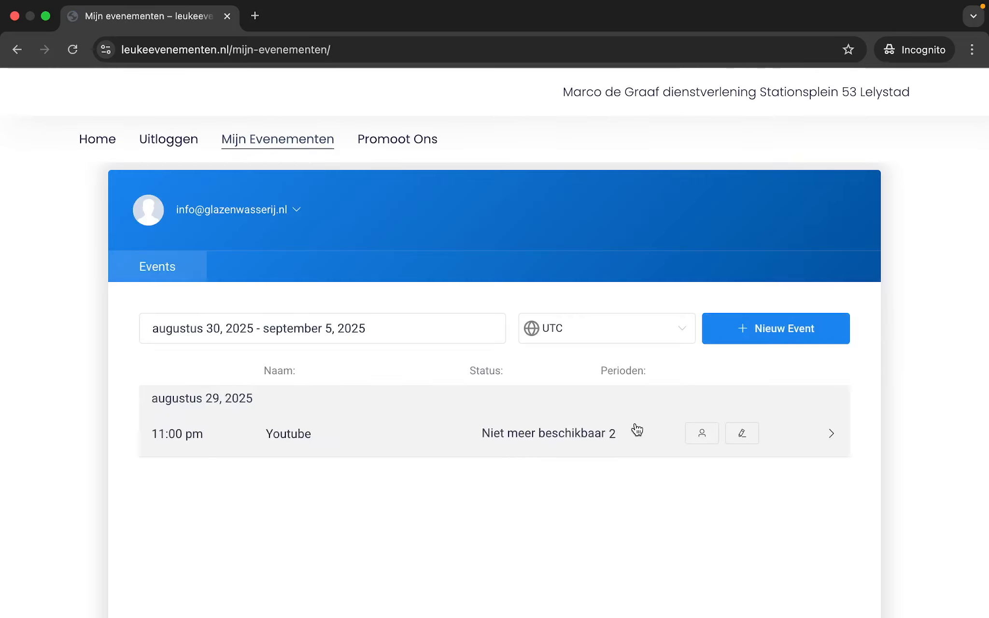
left_click(741, 434)
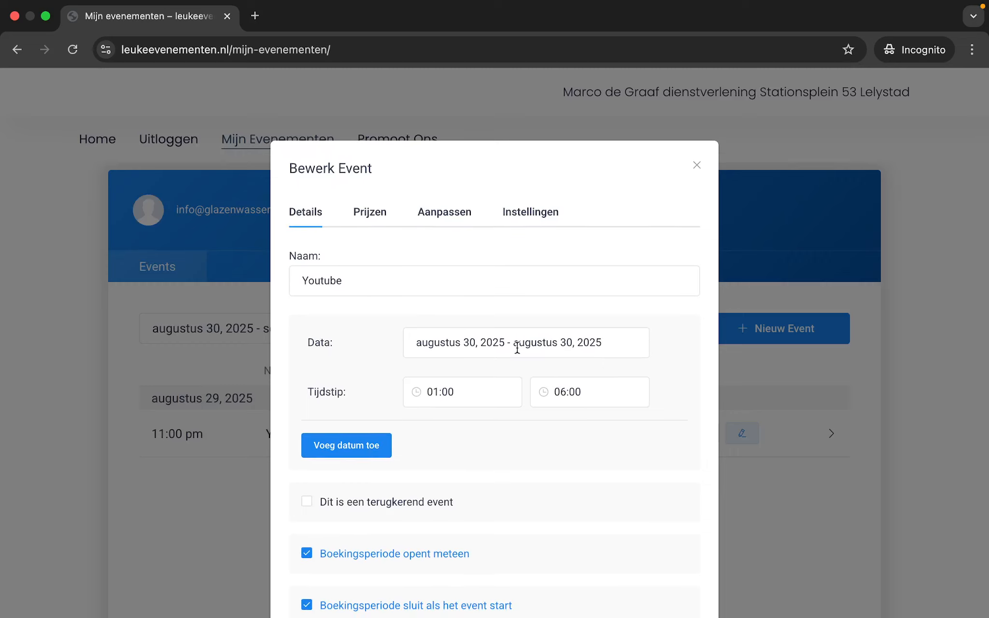
left_click(516, 347)
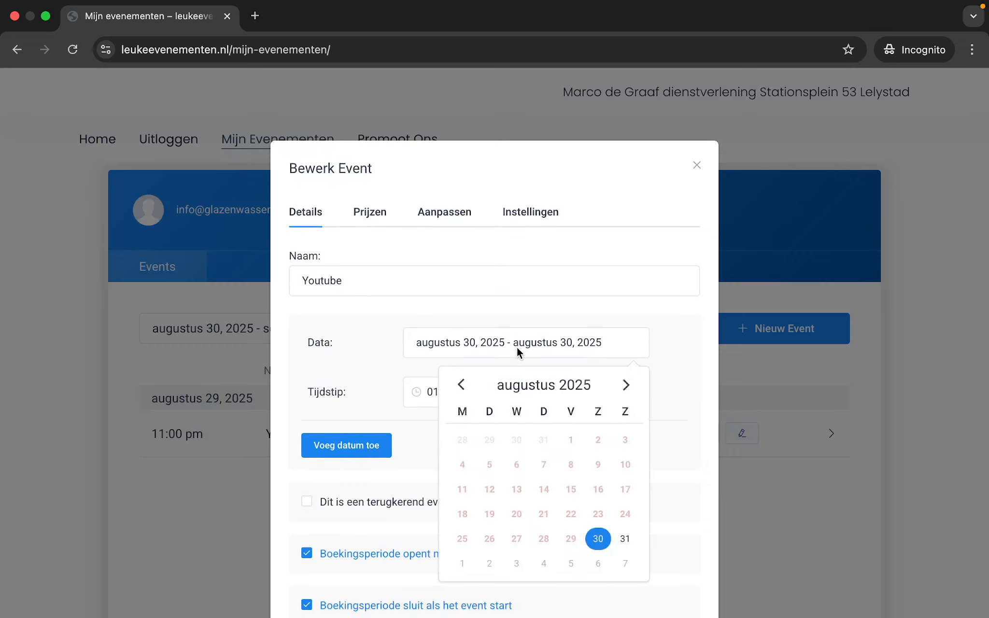
left_click(624, 540)
left_click(624, 541)
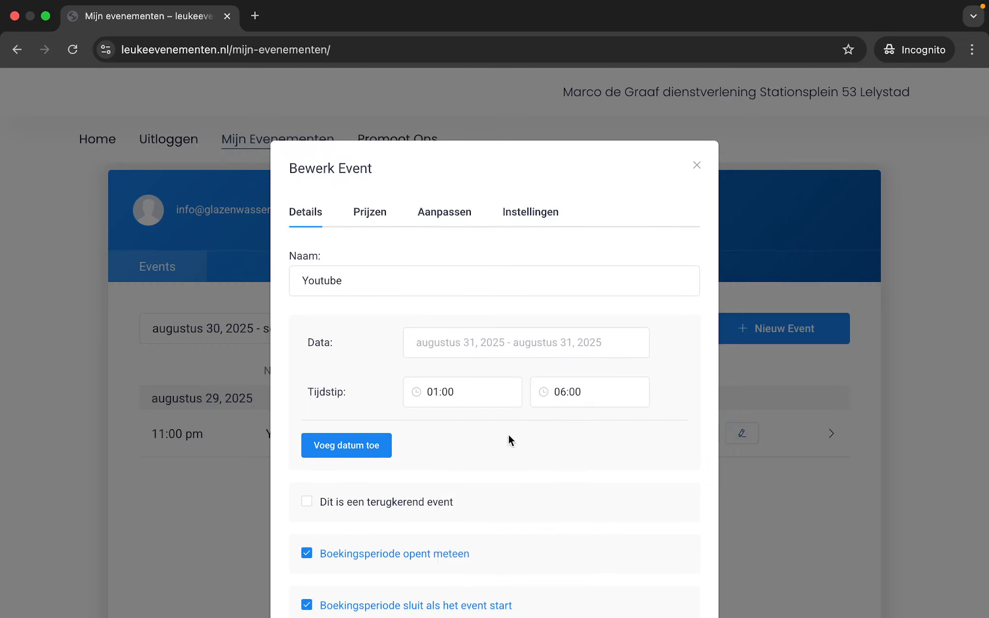
scroll(486, 457, "down", 12)
left_click(635, 544)
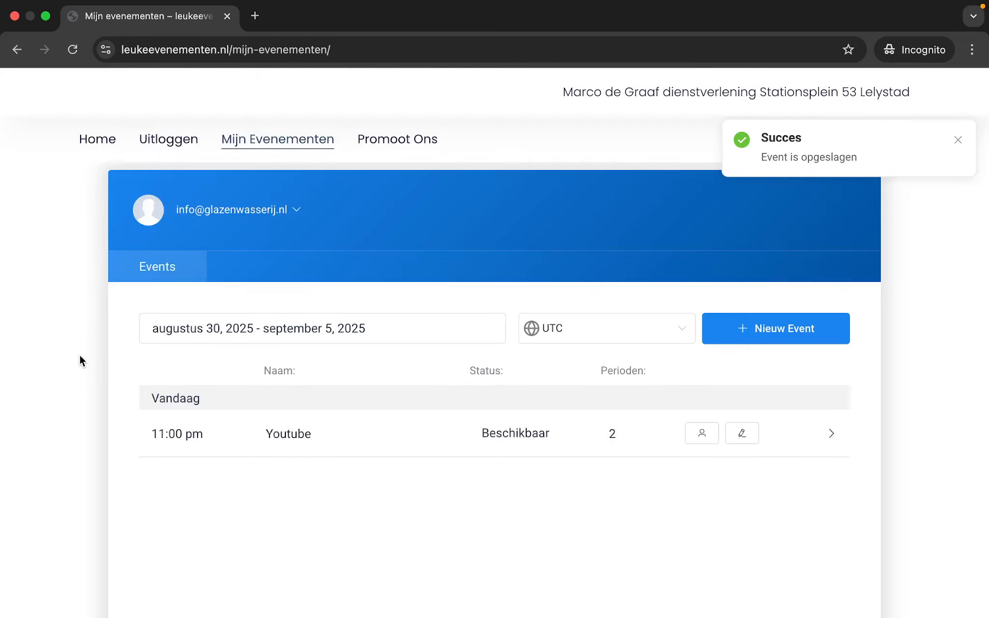
- Open the Youtube event's live page again and check its booking countdown and availability
scroll(80, 360, "down", 10)
left_click(201, 487)
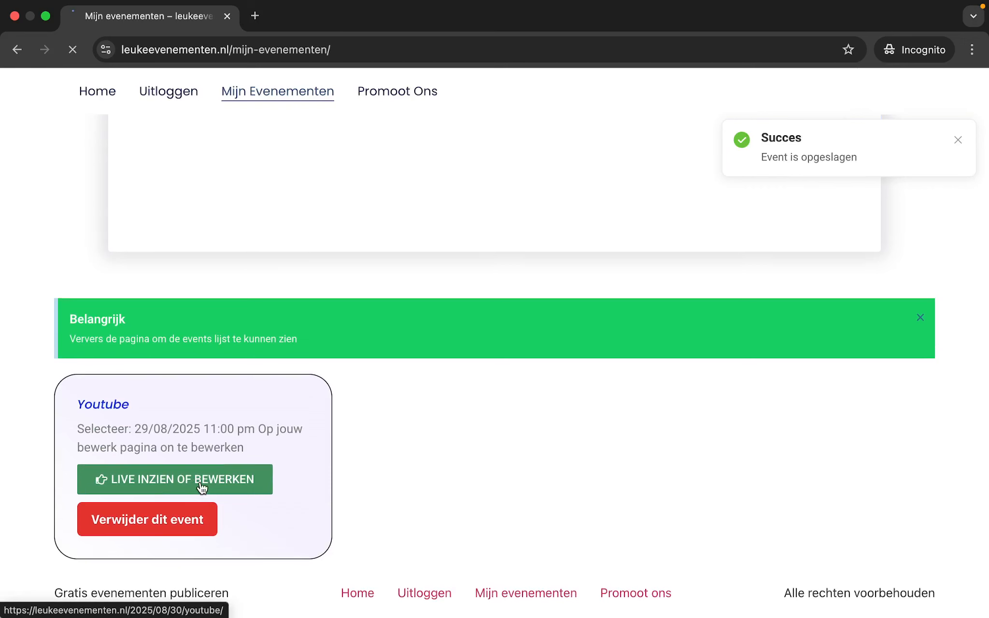
scroll(539, 450, "down", 4)
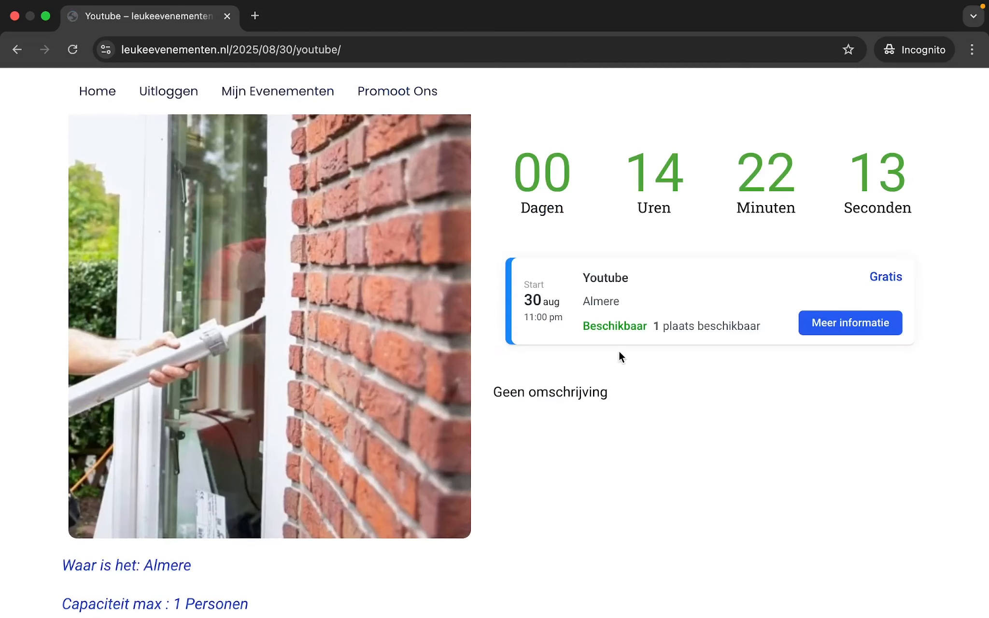
scroll(690, 403, "down", 2)
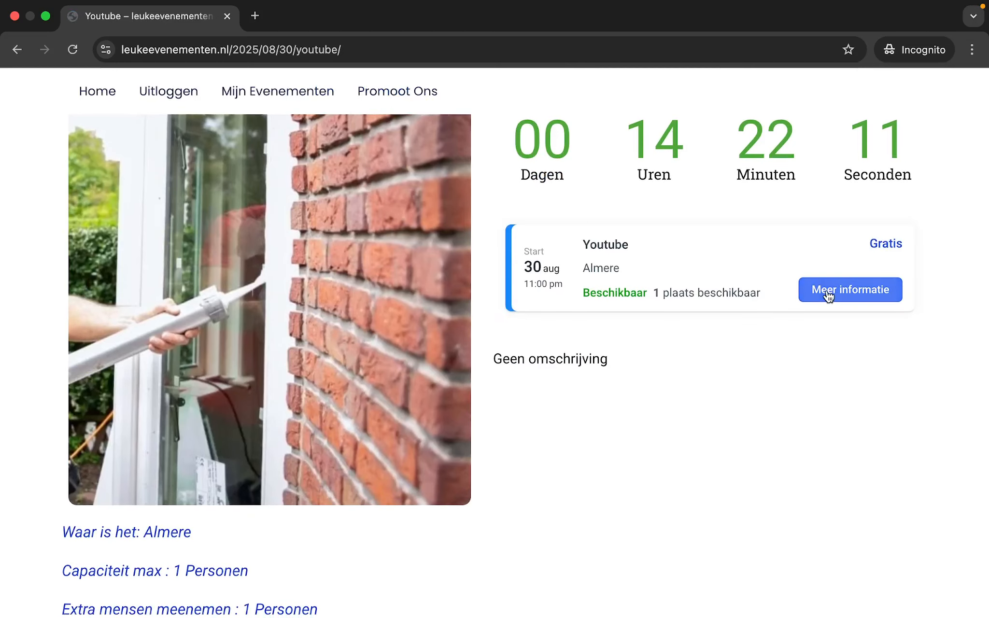
- Open the Youtube event's booking form from its event information and close it without booking
left_click(828, 295)
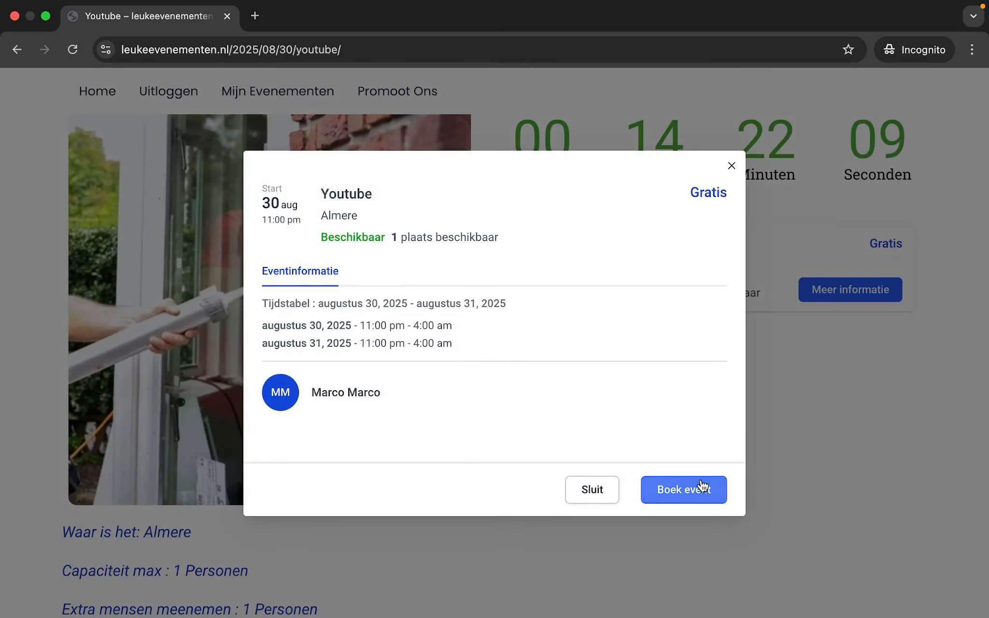
left_click(700, 481)
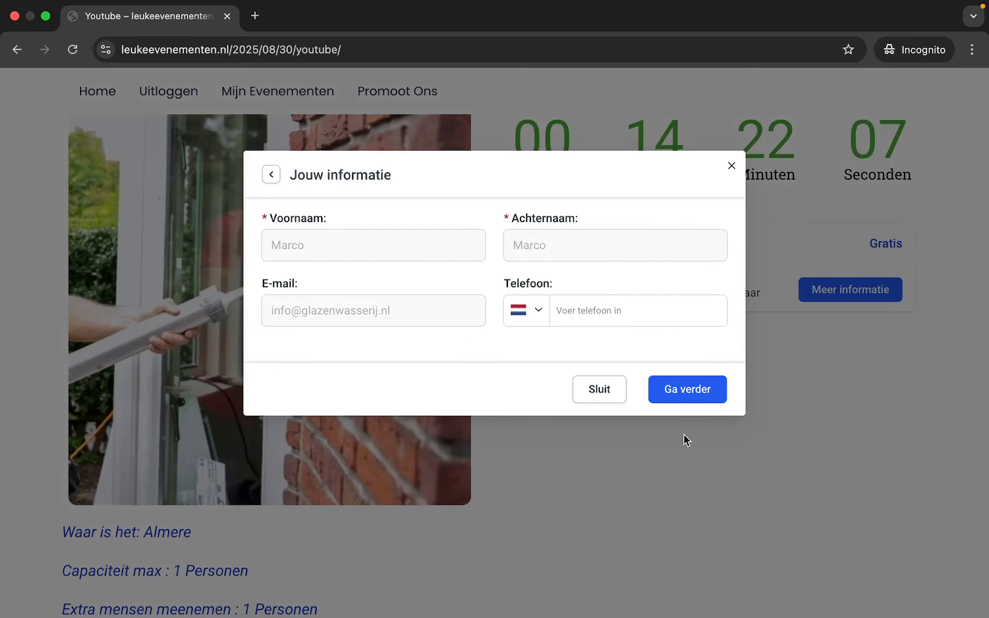
left_click(608, 397)
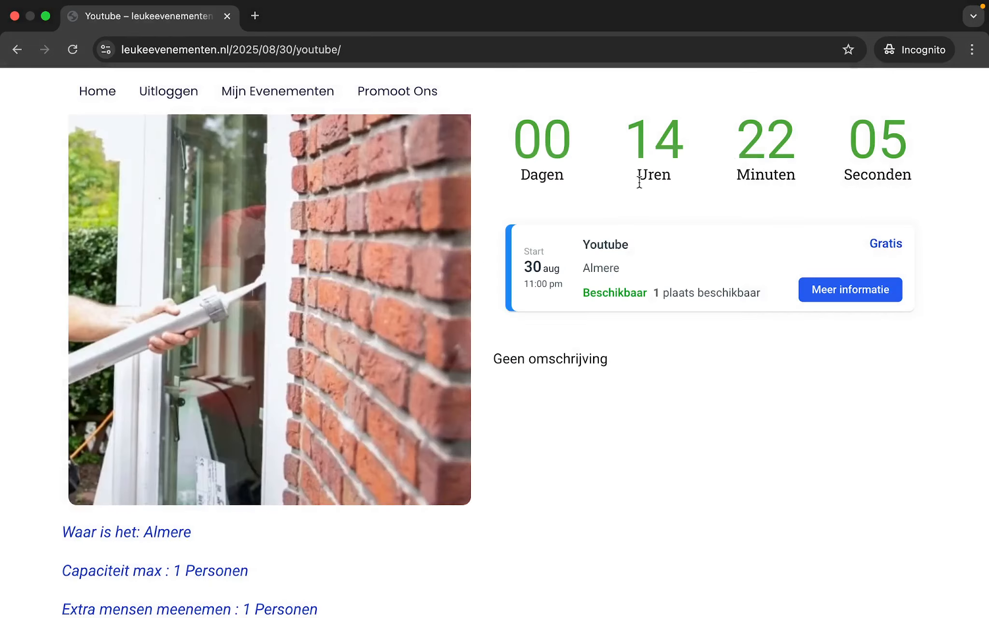
- Look through the Youtube event's live page, covering its image form, booking countdown and availability
scroll(449, 437, "down", 10)
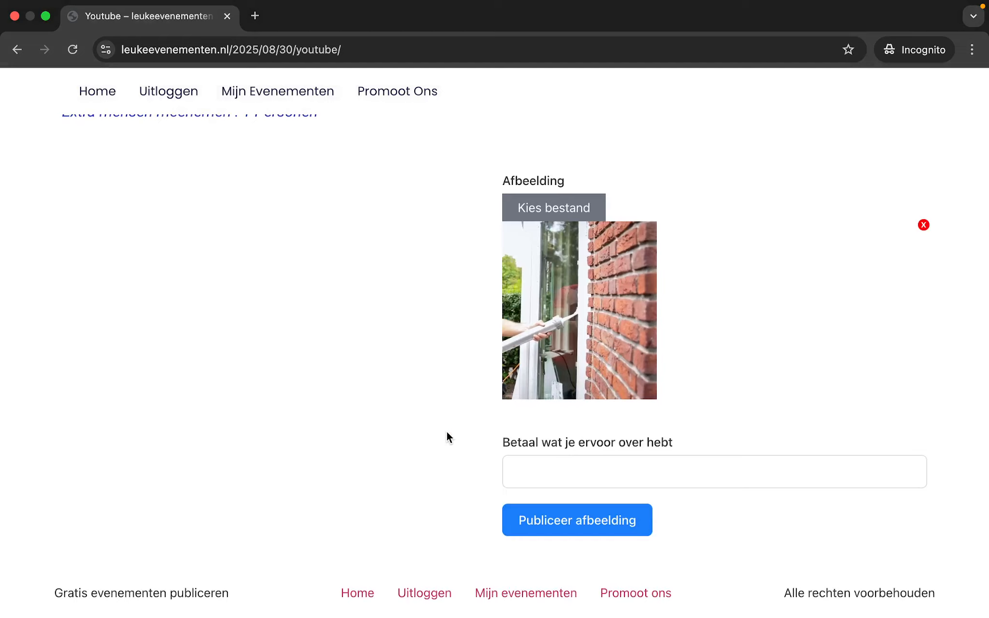
scroll(447, 436, "up", 10)
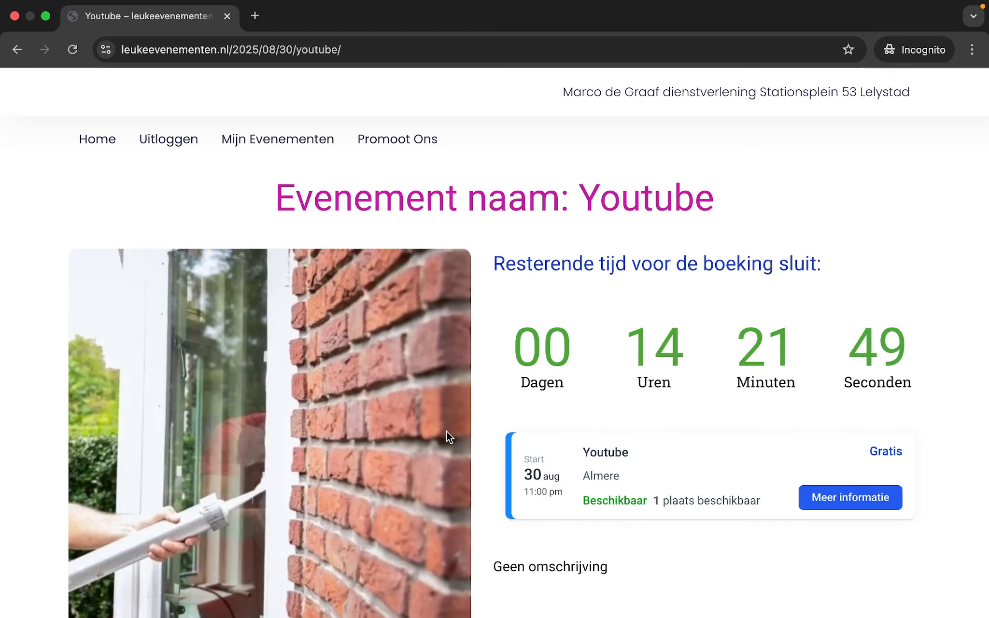
scroll(449, 437, "down", 2)
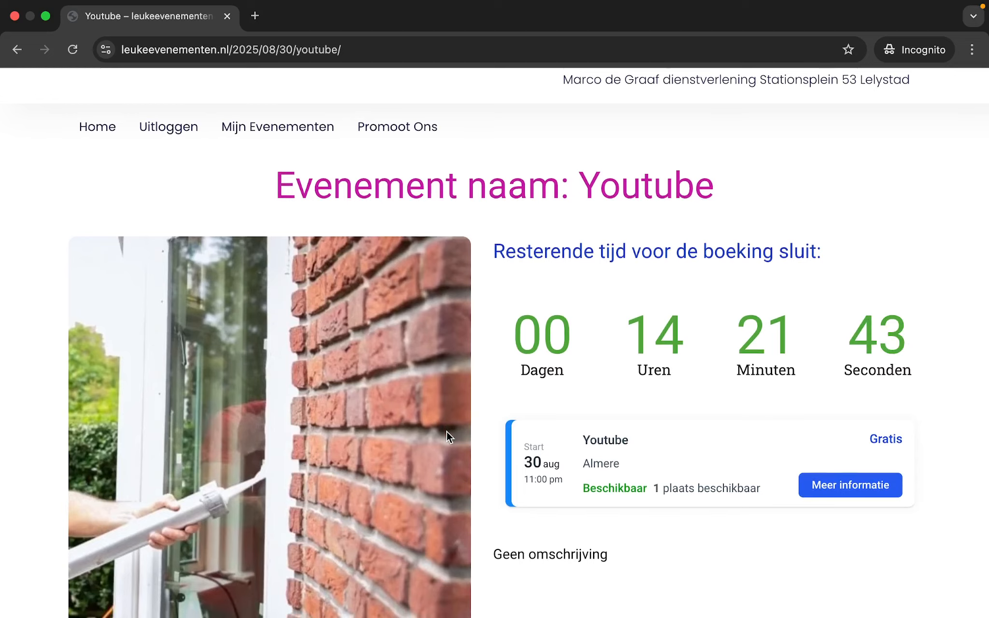
scroll(448, 437, "down", 3)
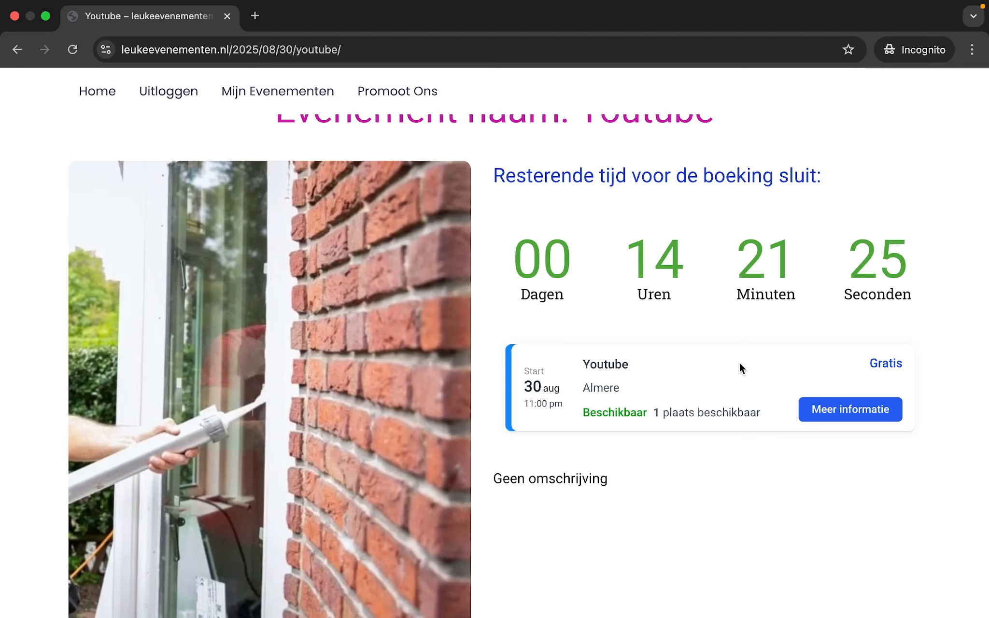
scroll(614, 338, "up", 3)
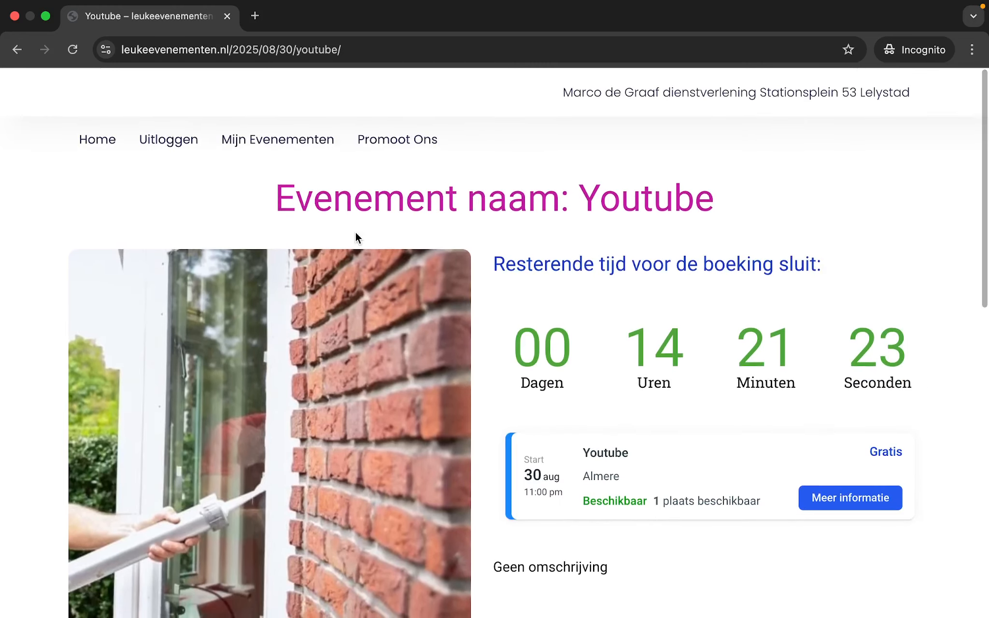
- Delete the Youtube event from Mijn Evenementen and confirm its removal
left_click(275, 139)
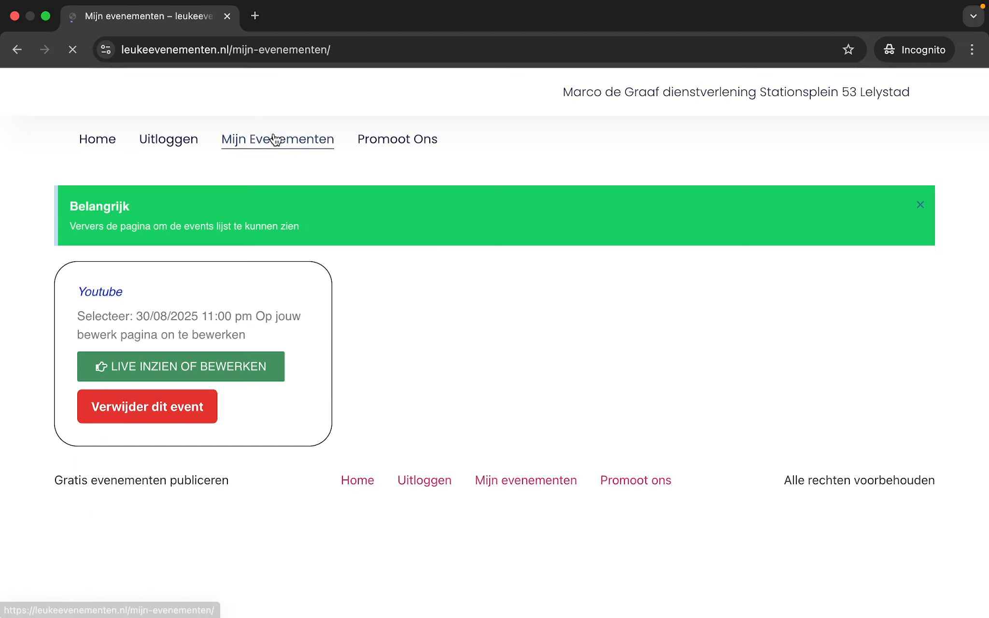
left_click(190, 411)
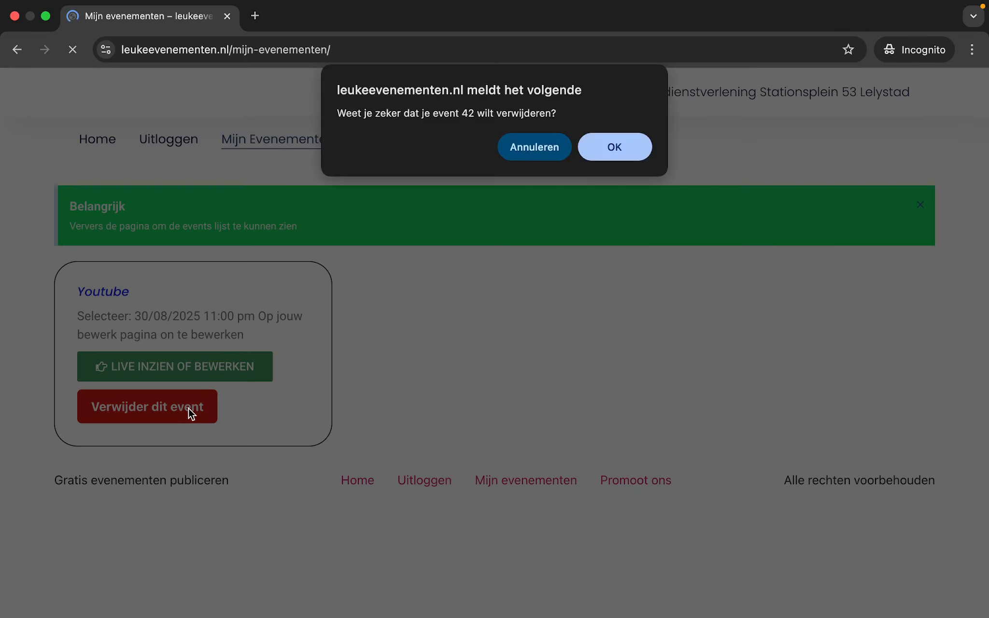
left_click(632, 143)
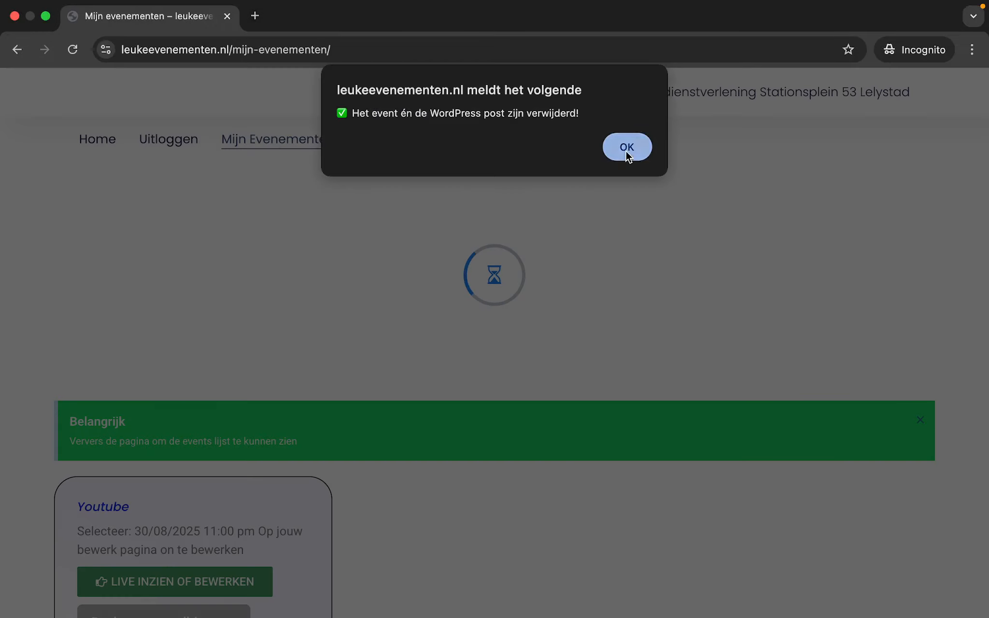
left_click(626, 148)
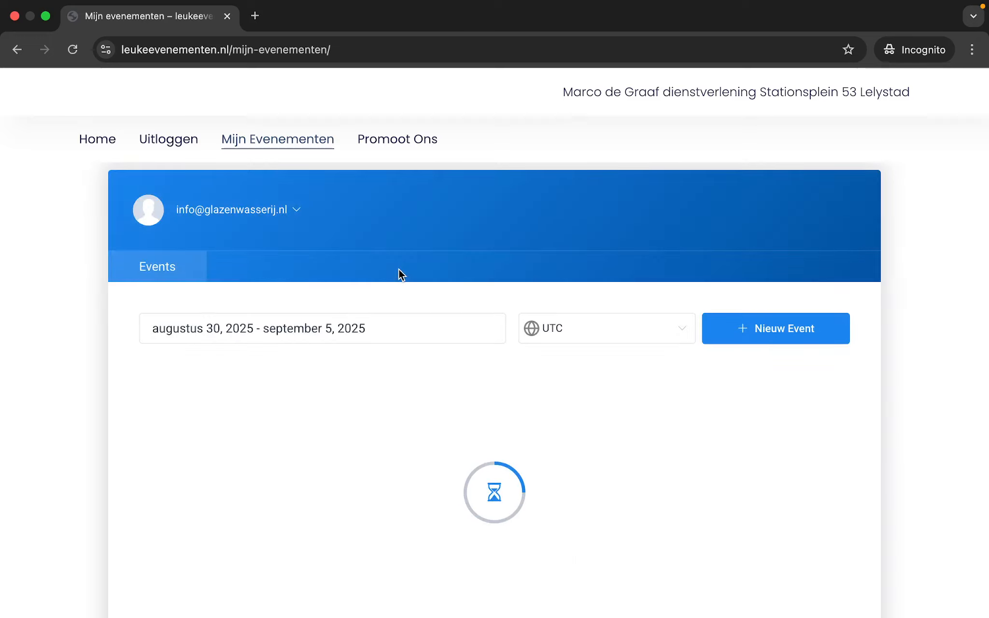
- Go to the site's Home page and look through its sections and event listing area
left_click(99, 140)
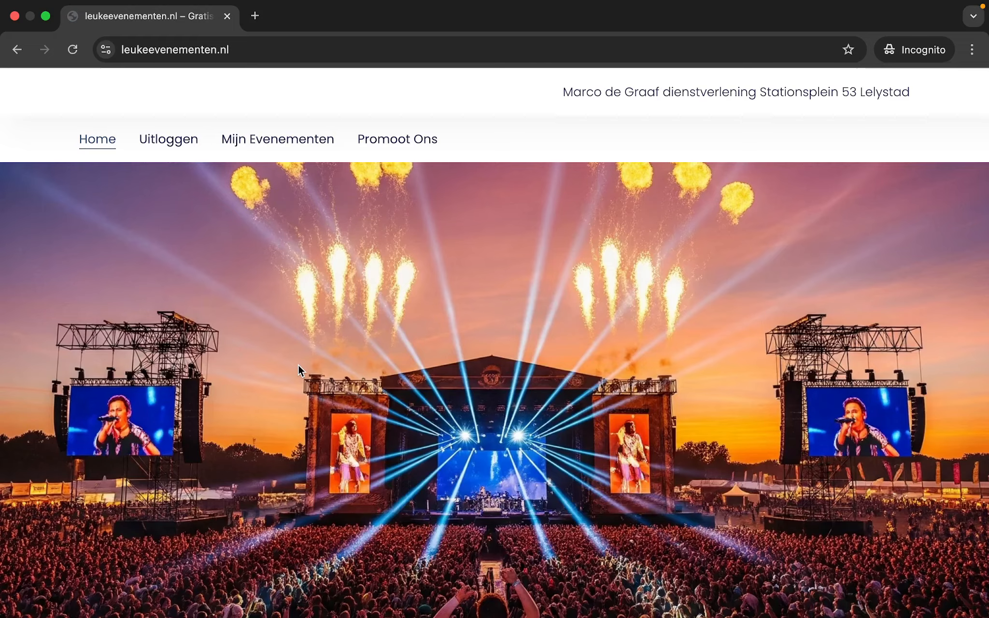
scroll(300, 371, "down", 20)
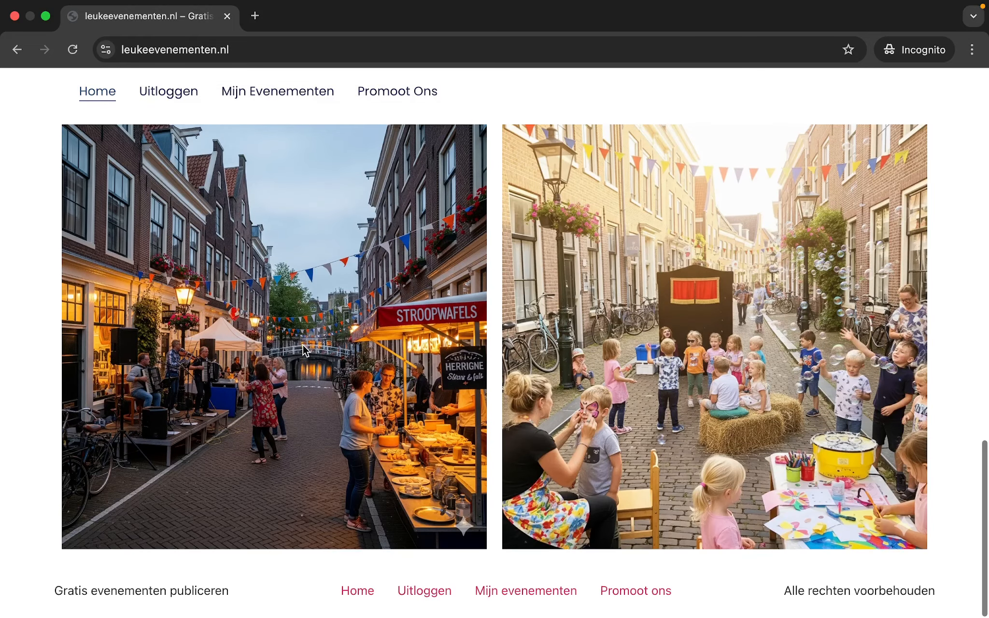
scroll(302, 344, "up", 20)
scroll(302, 343, "down", 20)
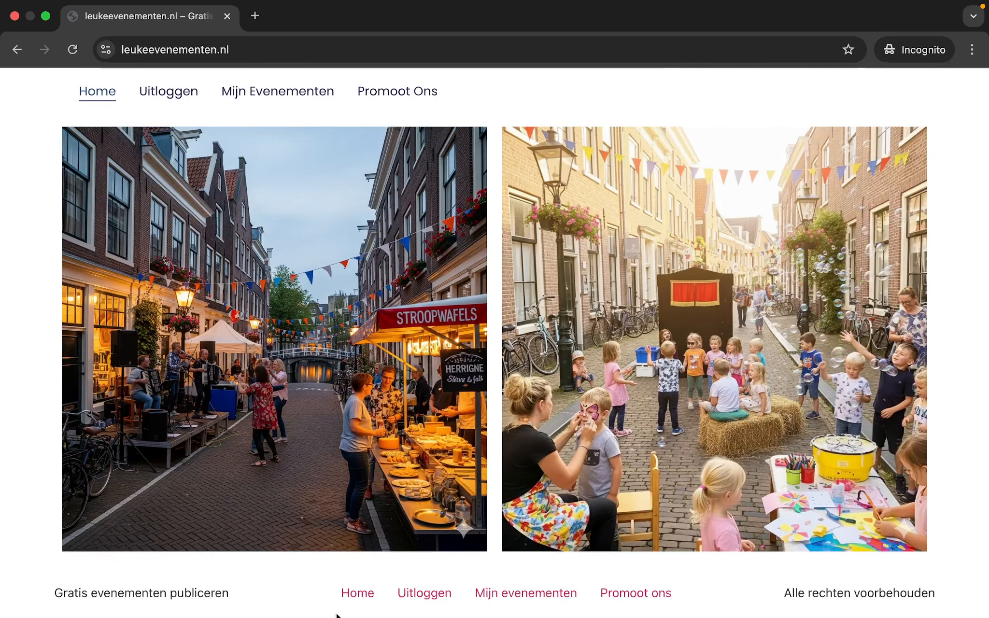
scroll(302, 430, "up", 10)
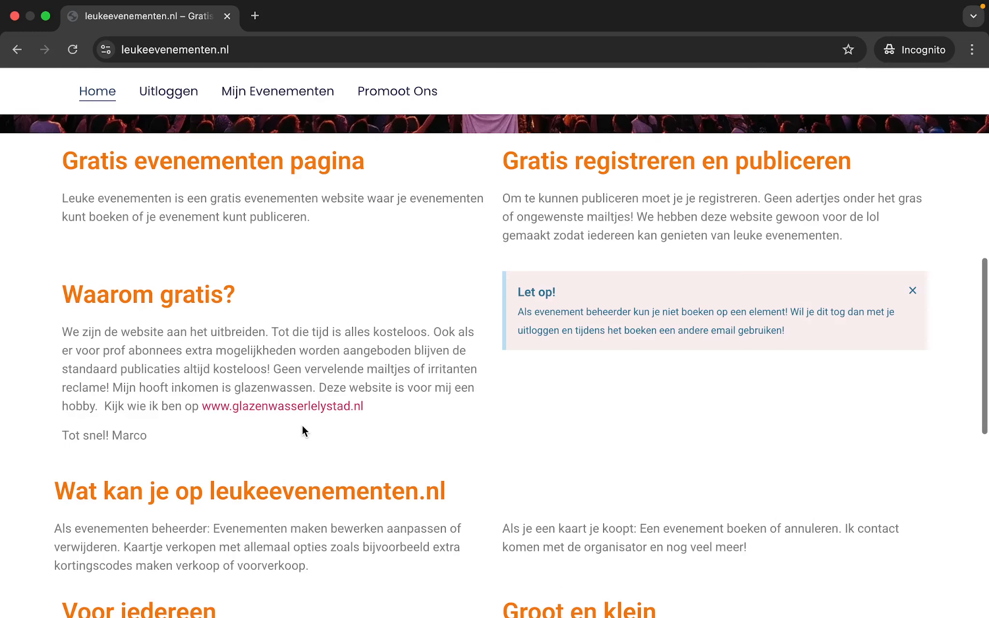
scroll(303, 431, "up", 10)
scroll(303, 430, "up", 2)
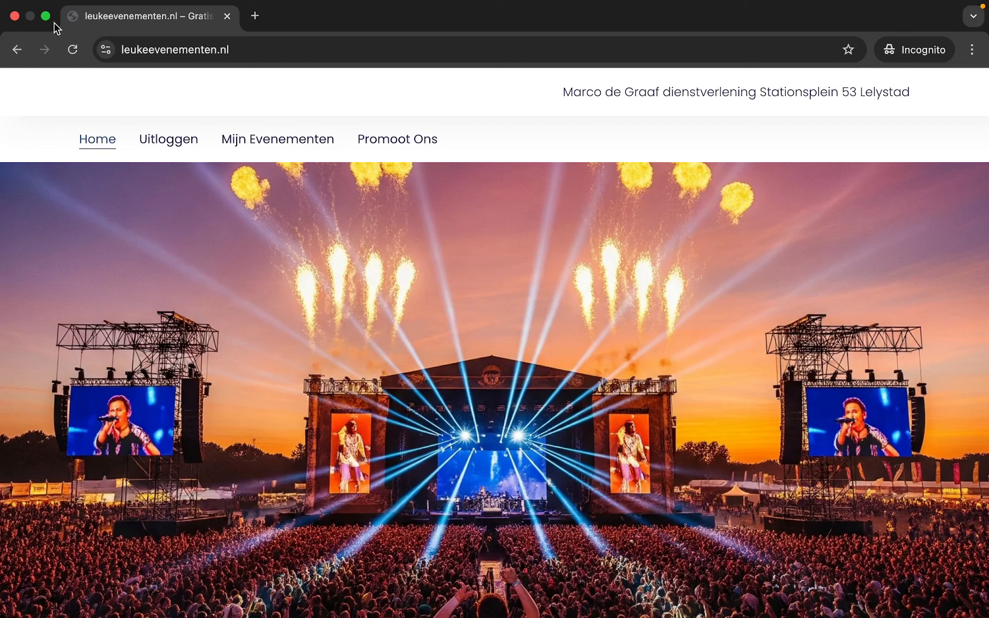
- Switch to the Chrome window editing the Home page in Elementor and request the event loop's template, but choose to stay on the page
mouse_move(47, 16)
left_click(47, 16)
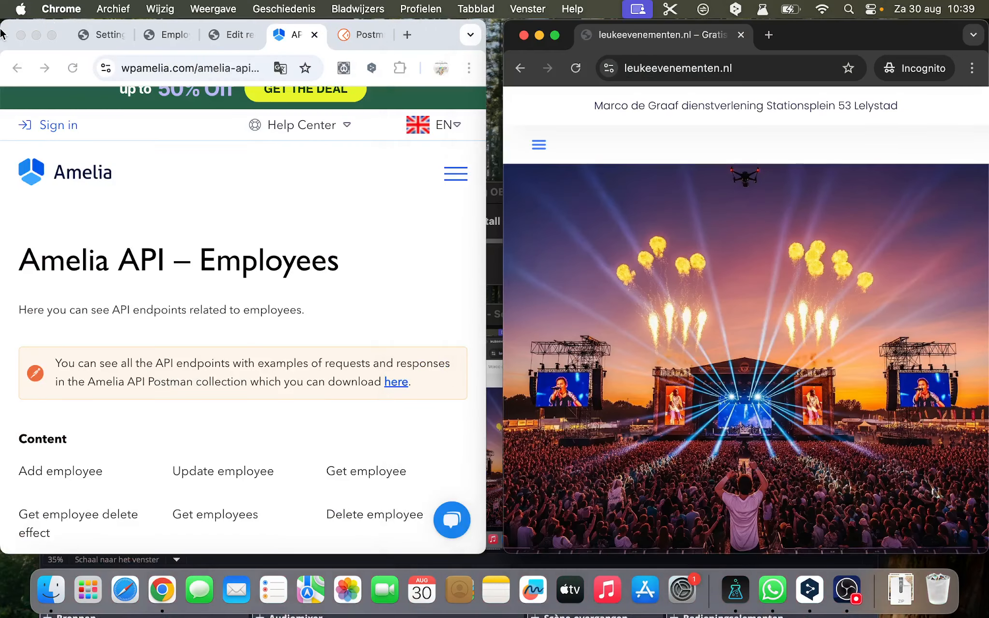
left_click(51, 34)
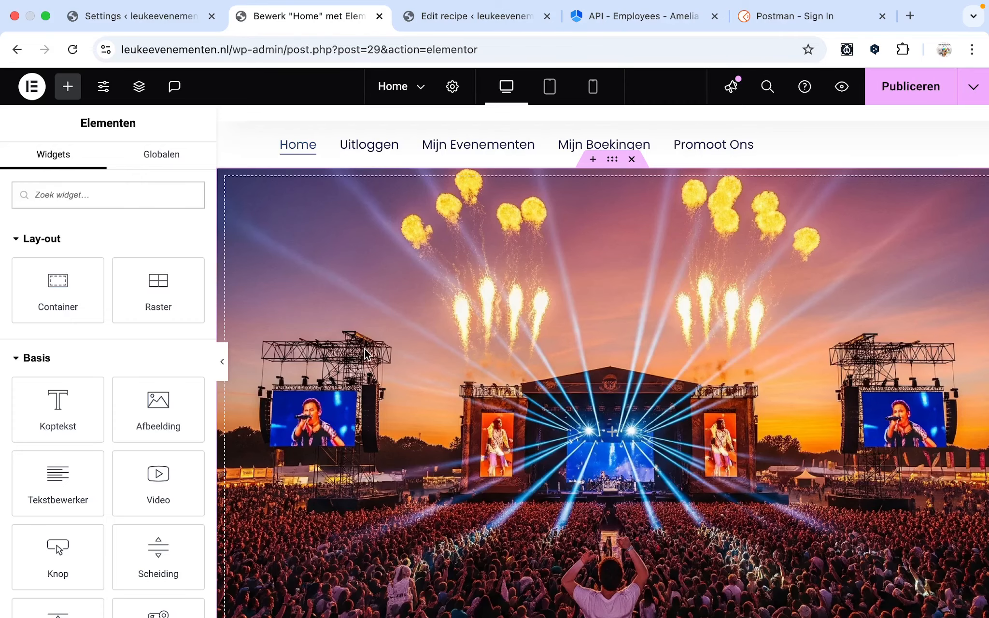
scroll(365, 355, "down", 20)
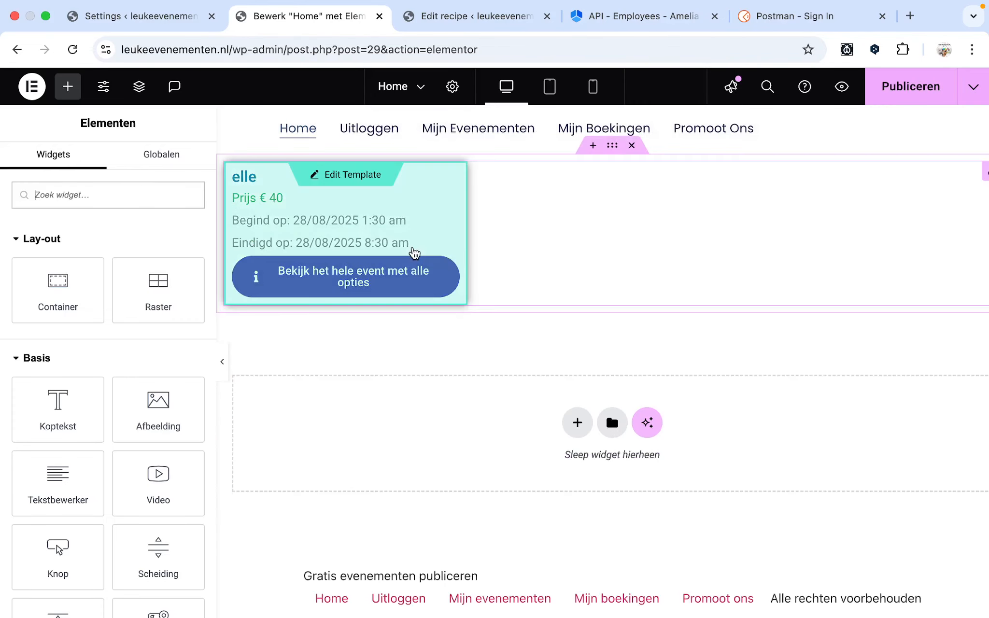
scroll(420, 221, "up", 1)
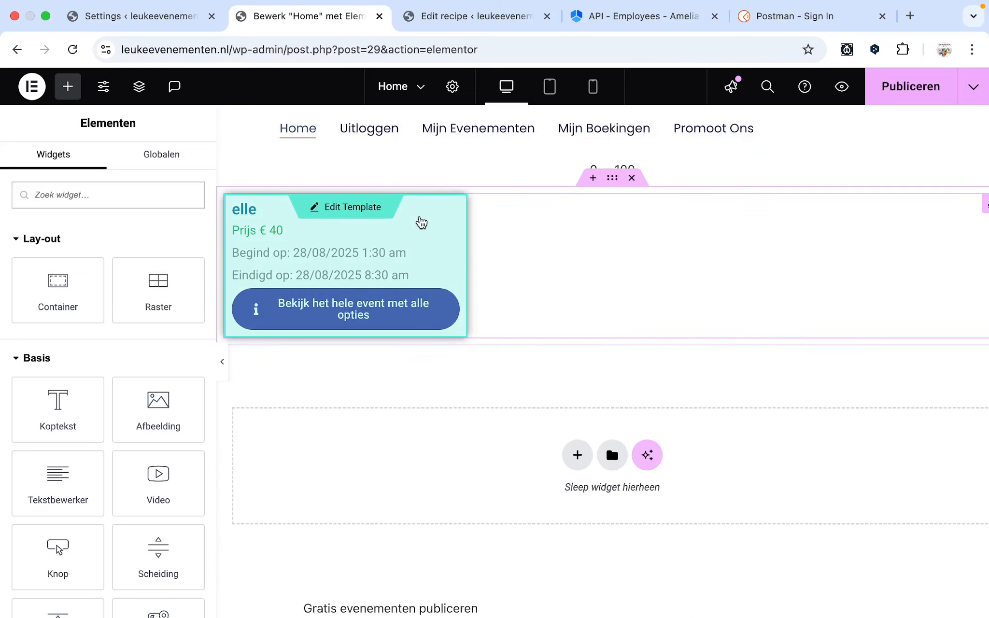
left_click(372, 212)
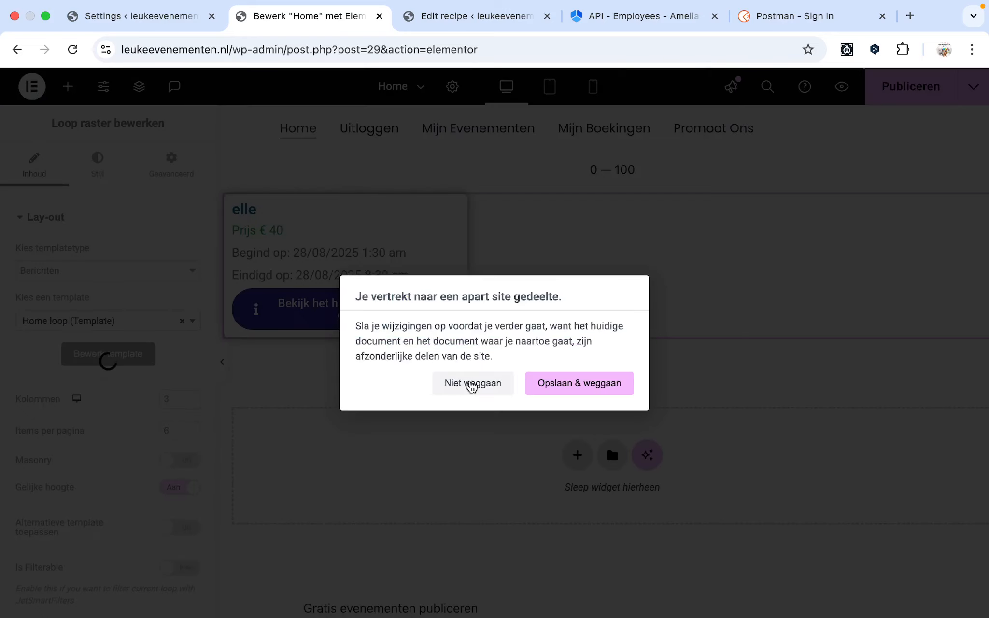
left_click(471, 384)
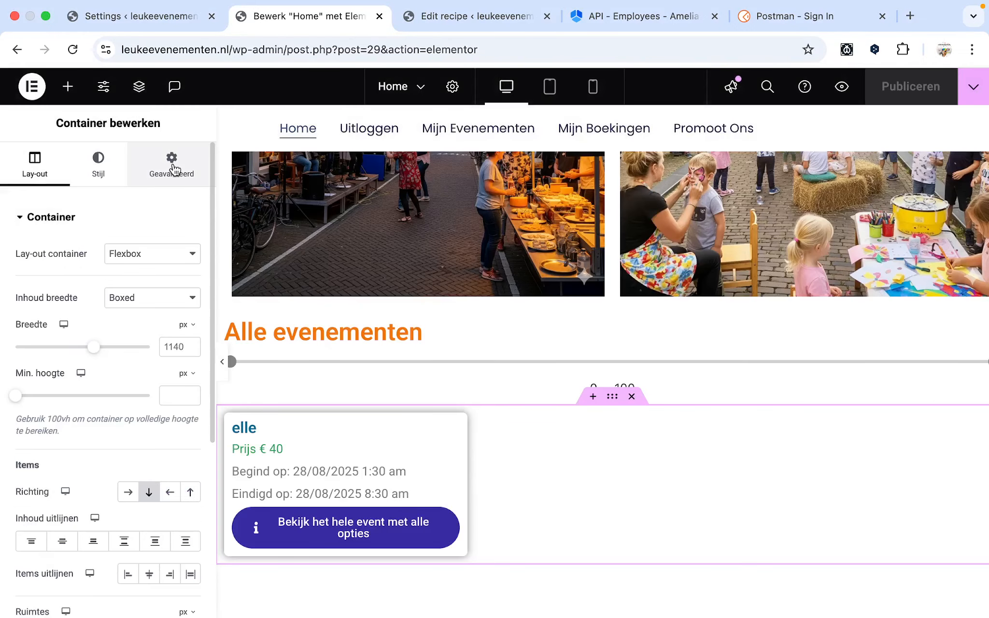
- Examine the display conditions of the container holding the Home page's event loop and close them without changes
left_click(172, 167)
scroll(121, 402, "down", 5)
scroll(121, 401, "down", 2)
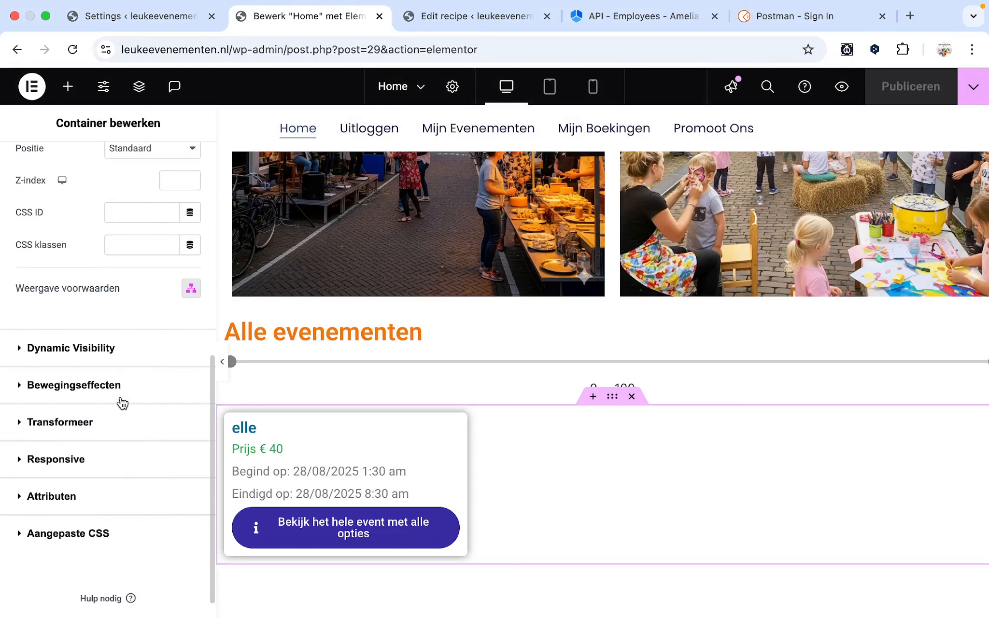
scroll(133, 345, "up", 5)
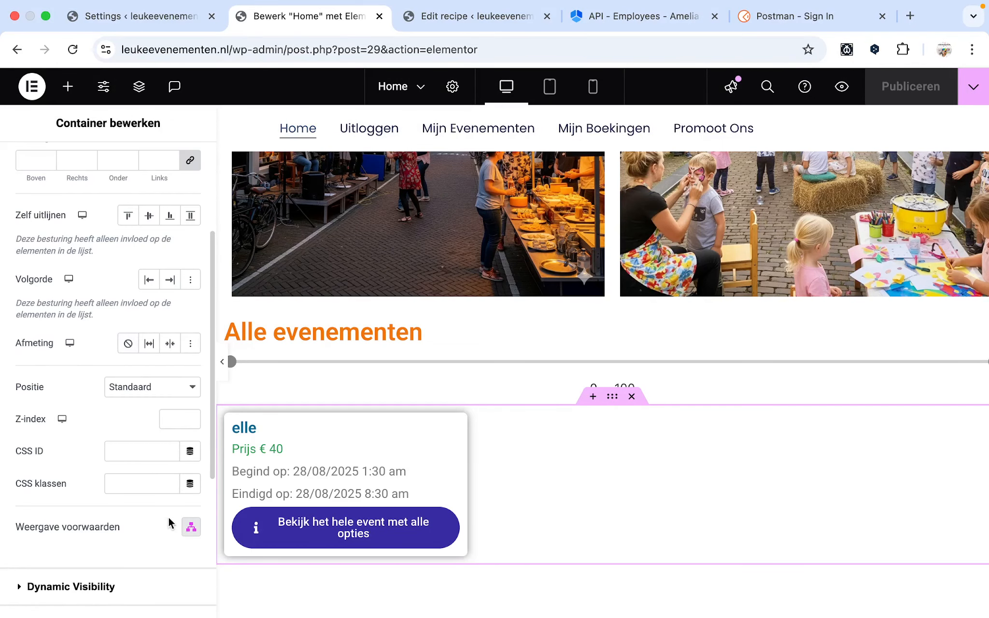
left_click(190, 526)
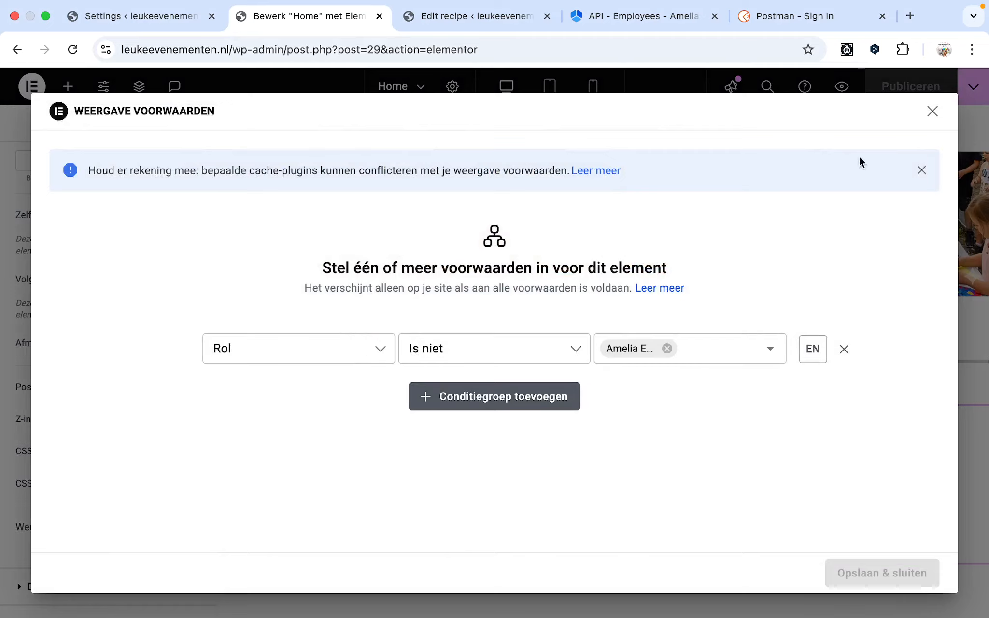
left_click(933, 111)
- Inspect the event loop's query settings on the Mijn evenementen page and look through the FluentSnippets code snippets list
mouse_move(386, 486)
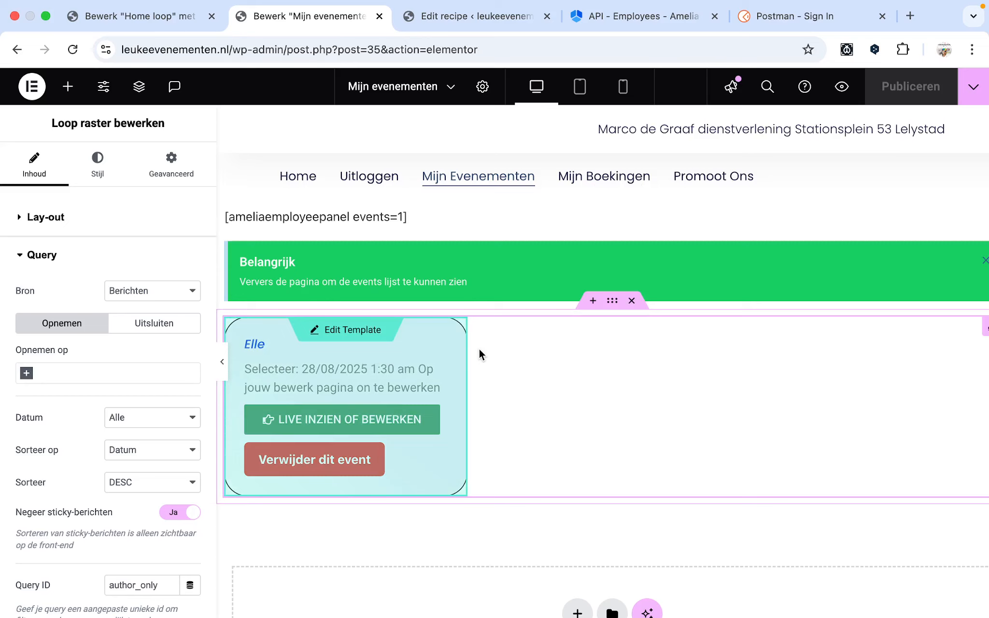
scroll(133, 419, "down", 5)
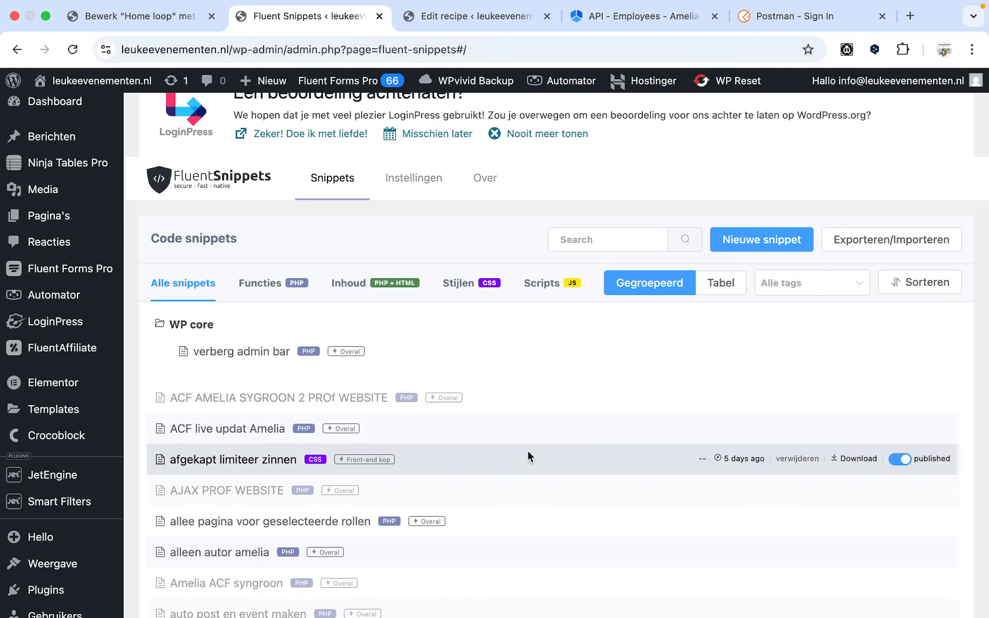
scroll(549, 428, "down", 2)
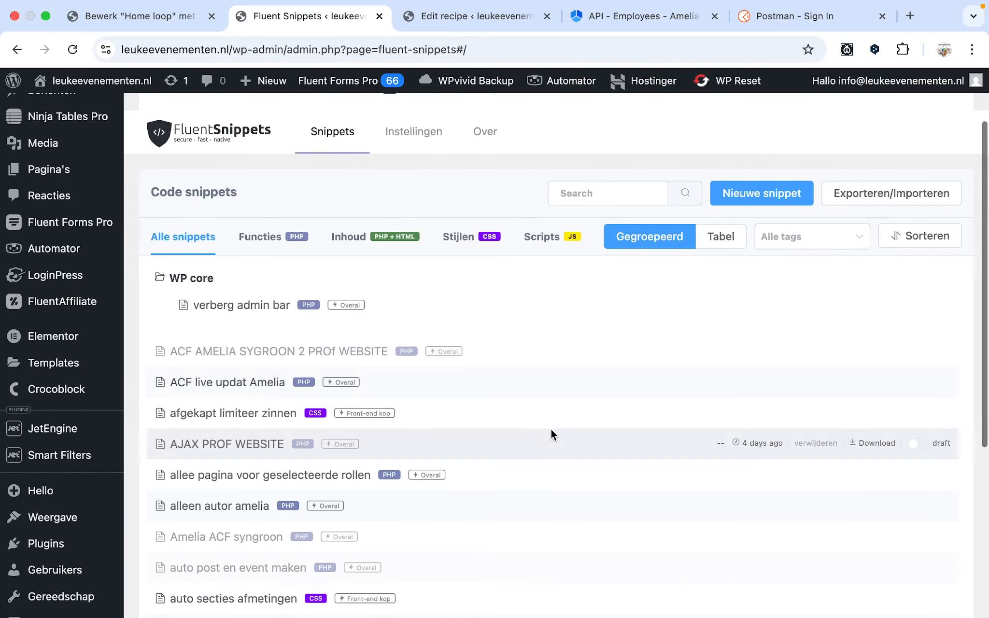
scroll(550, 433, "down", 10)
- Open the ACF field group Amelia Event Fields (Volledig) and examine its field labels, names and types
mouse_move(100, 347)
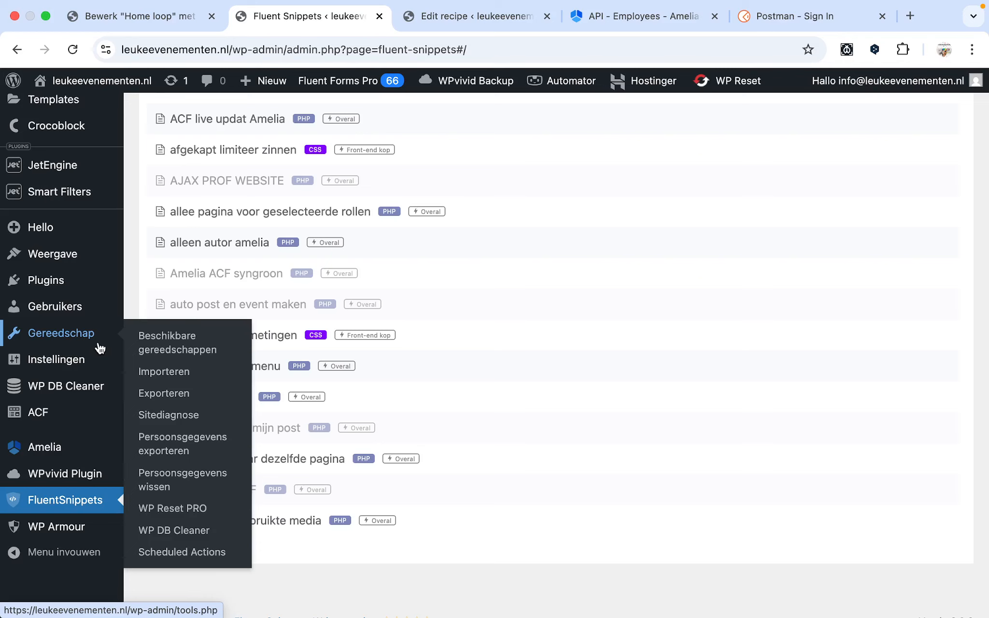
mouse_move(52, 441)
scroll(51, 442, "down", 1)
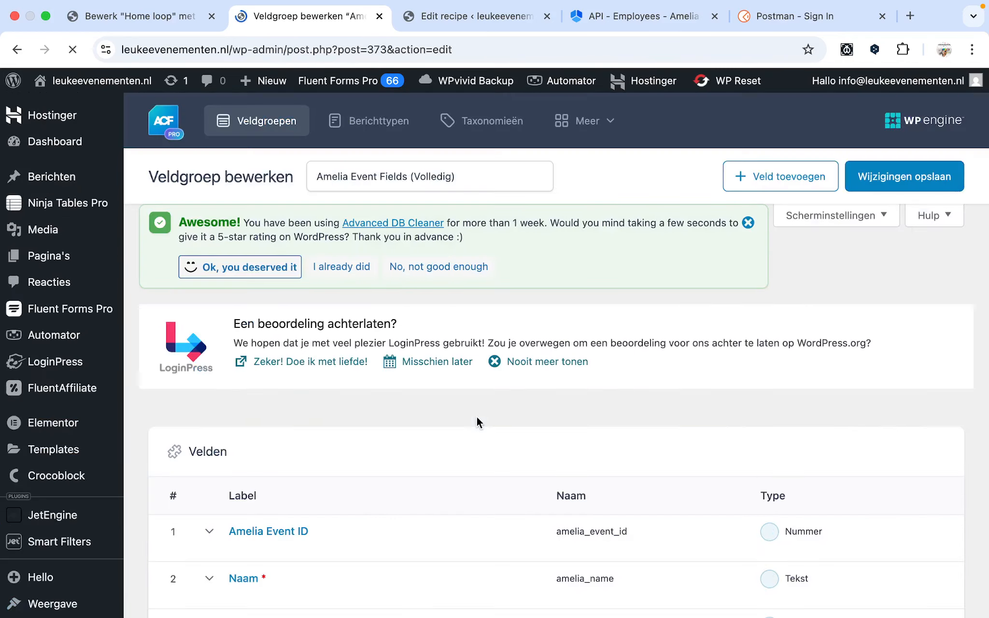
scroll(477, 418, "down", 8)
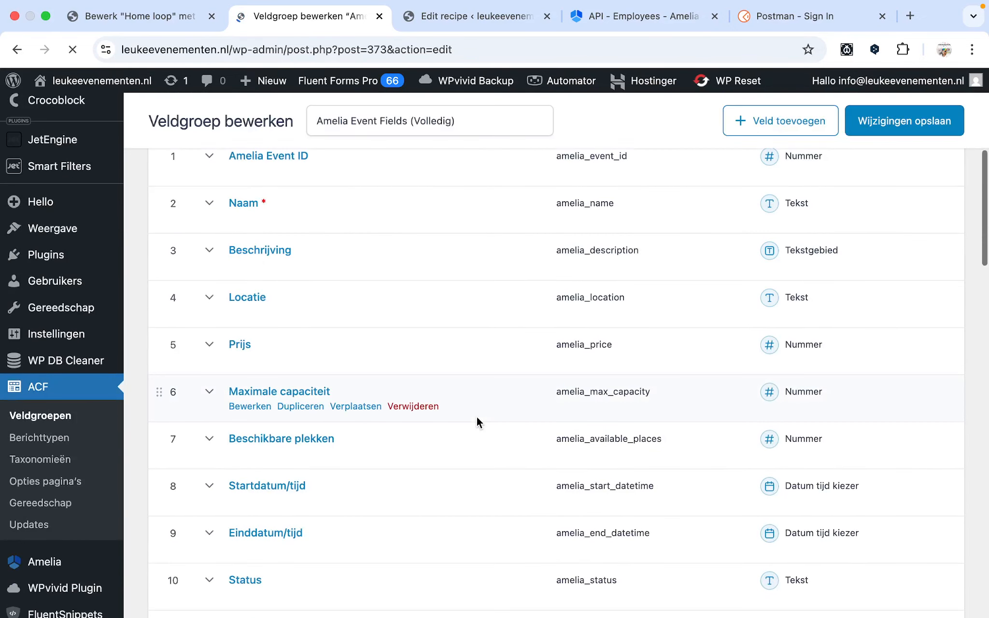
scroll(477, 419, "up", 4)
scroll(476, 419, "down", 2)
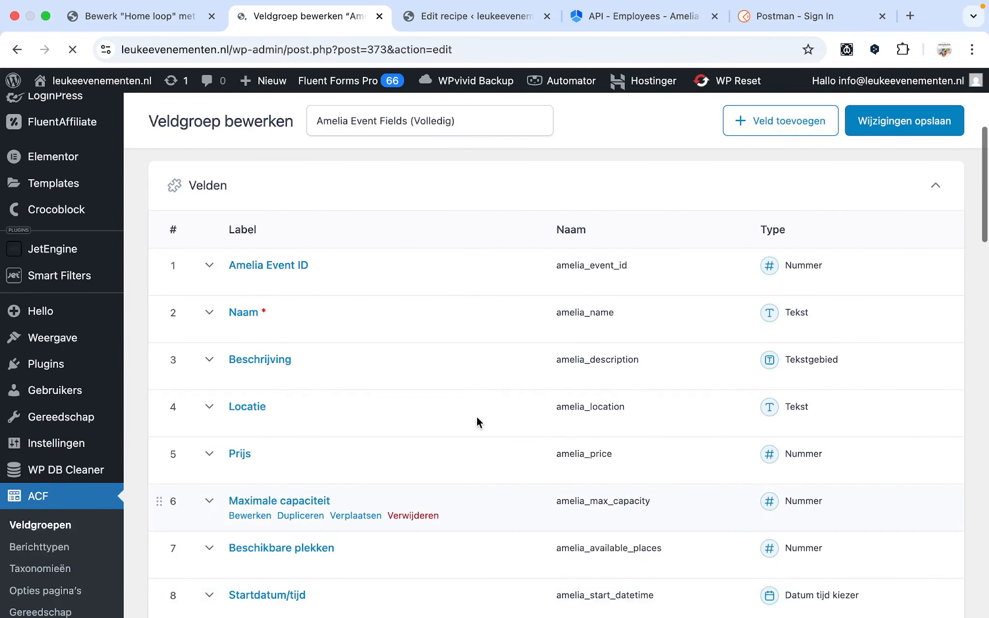
scroll(477, 418, "down", 5)
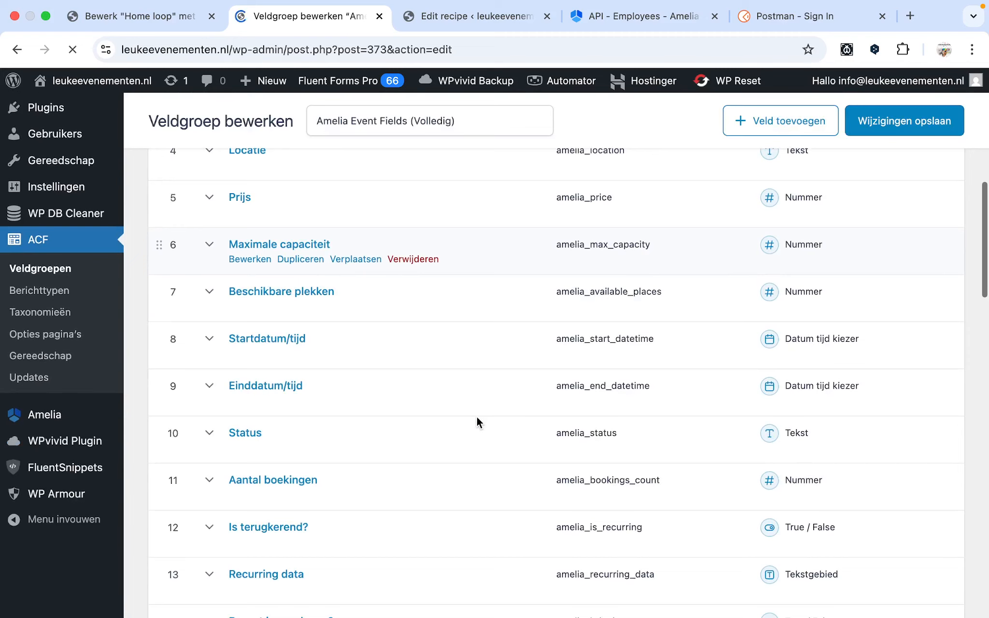
scroll(476, 418, "down", 12)
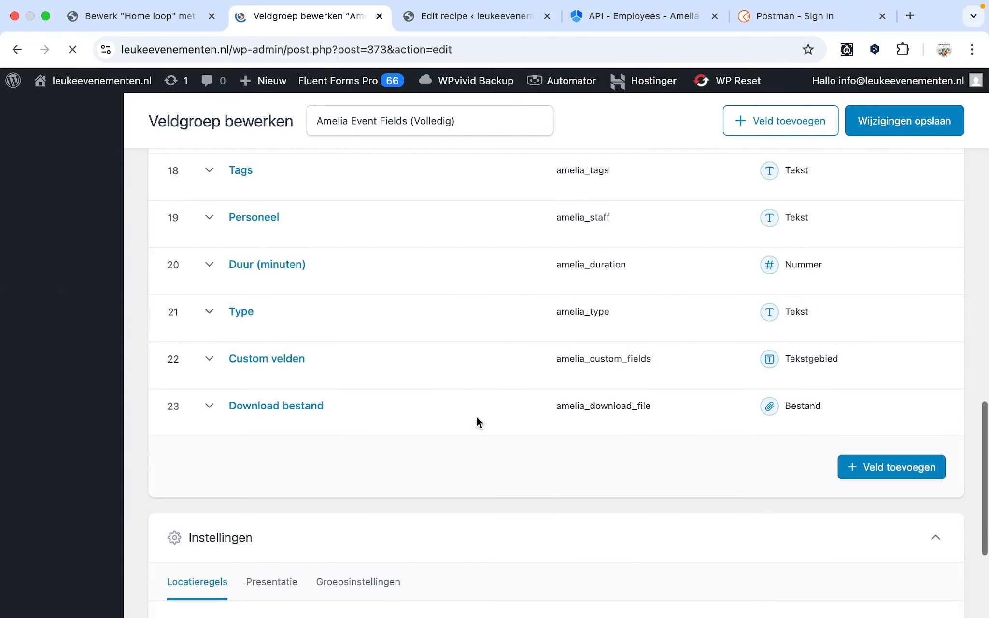
scroll(477, 418, "up", 3)
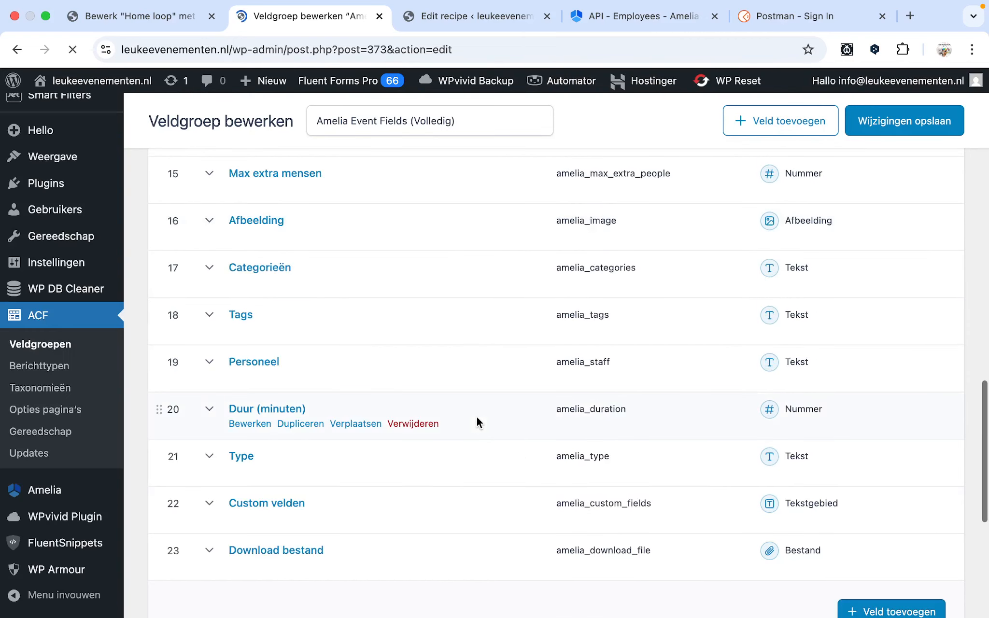
scroll(477, 422, "up", 7)
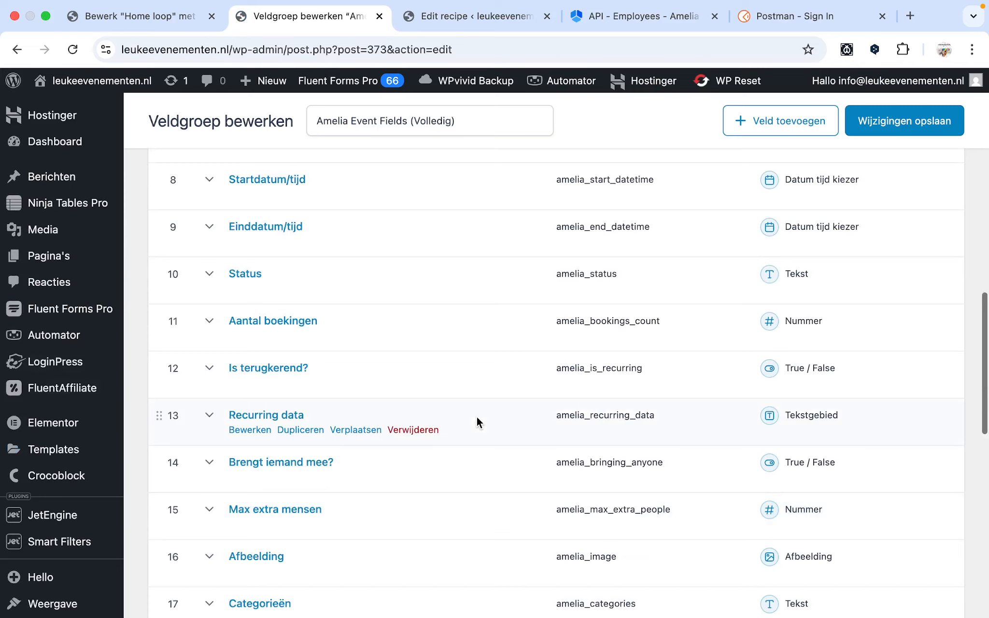
scroll(477, 423, "up", 10)
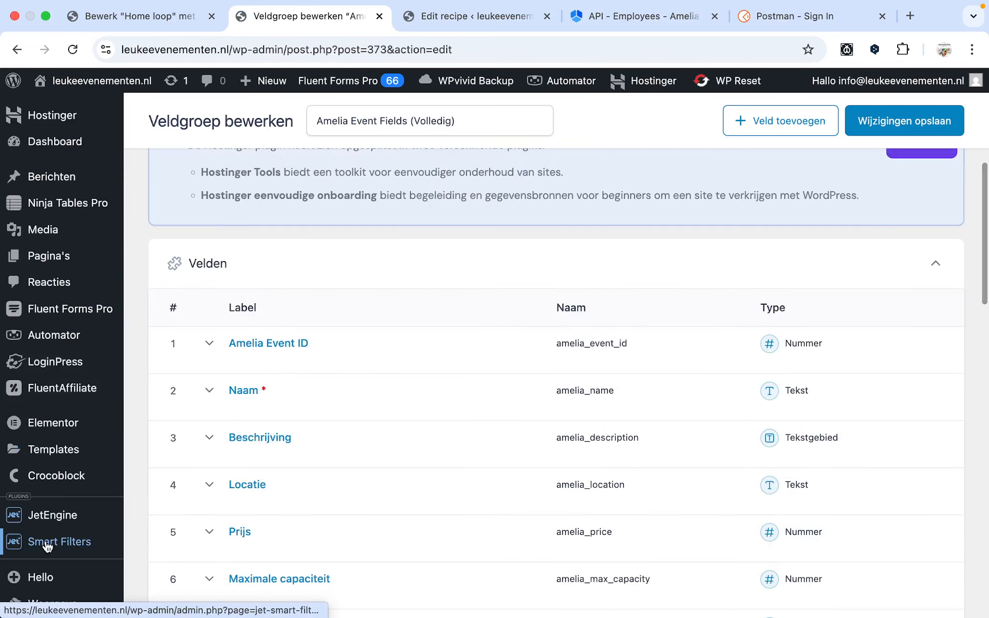
mouse_move(47, 544)
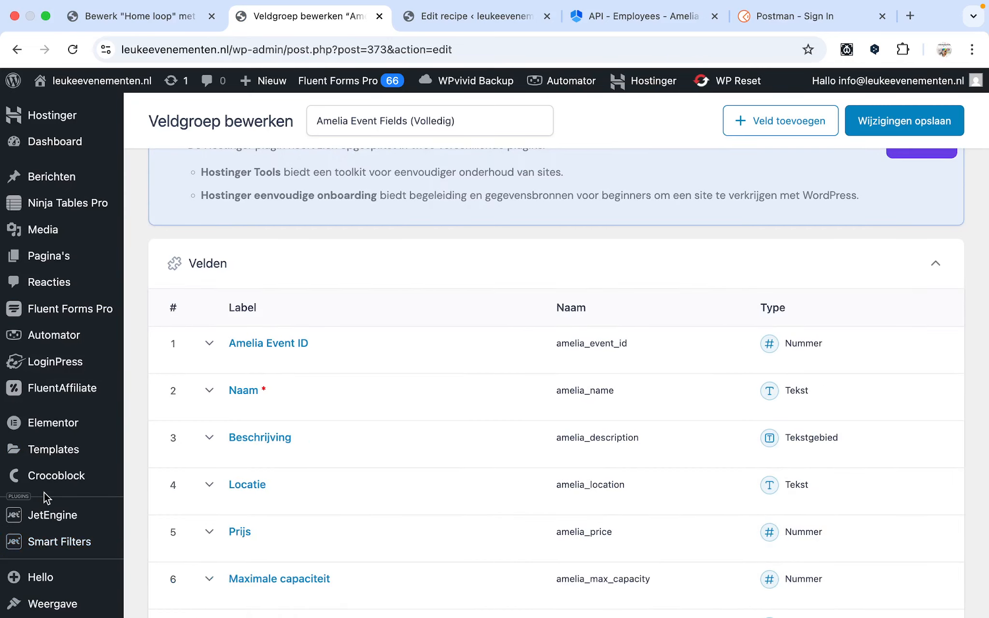